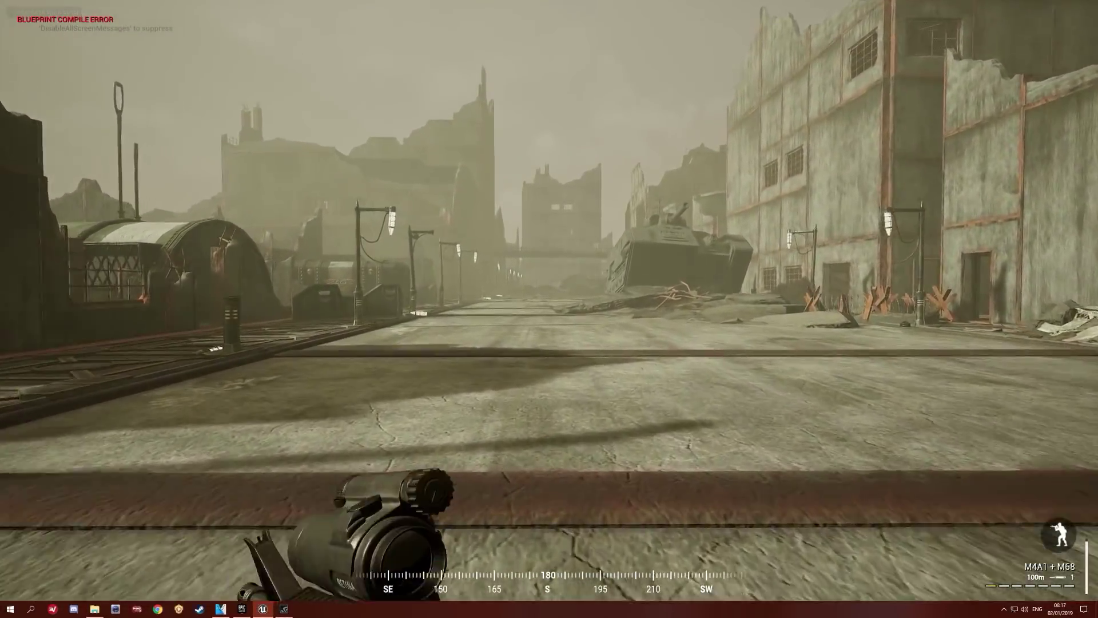
# Step: Walk down the ruined road past the wrecked tank and the barricaded building wall
pyautogui.press('w')
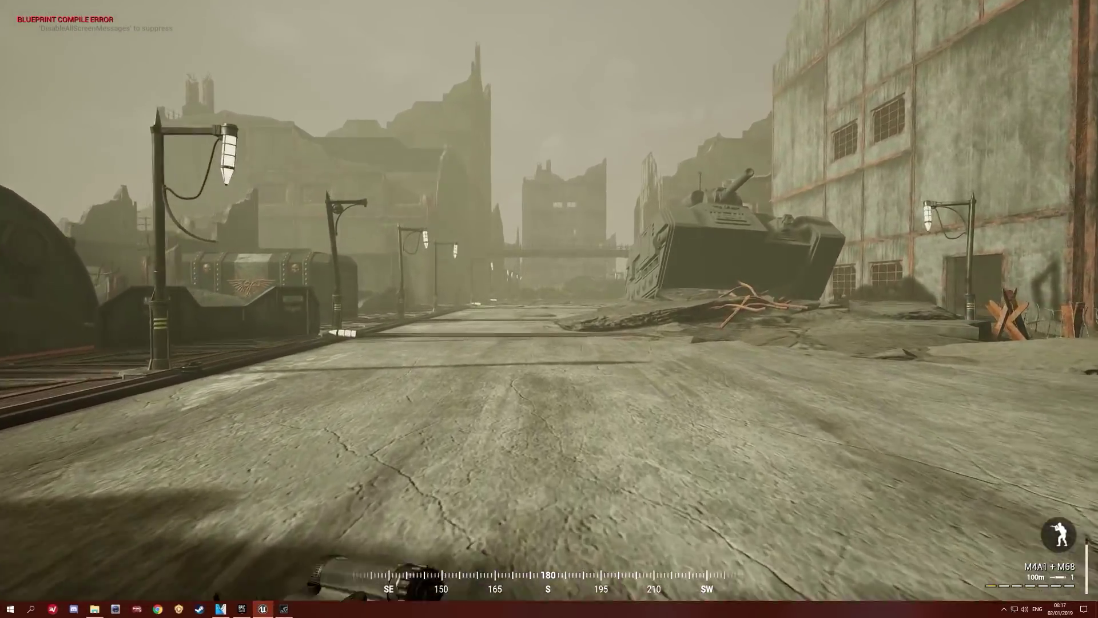
pyautogui.press('w')
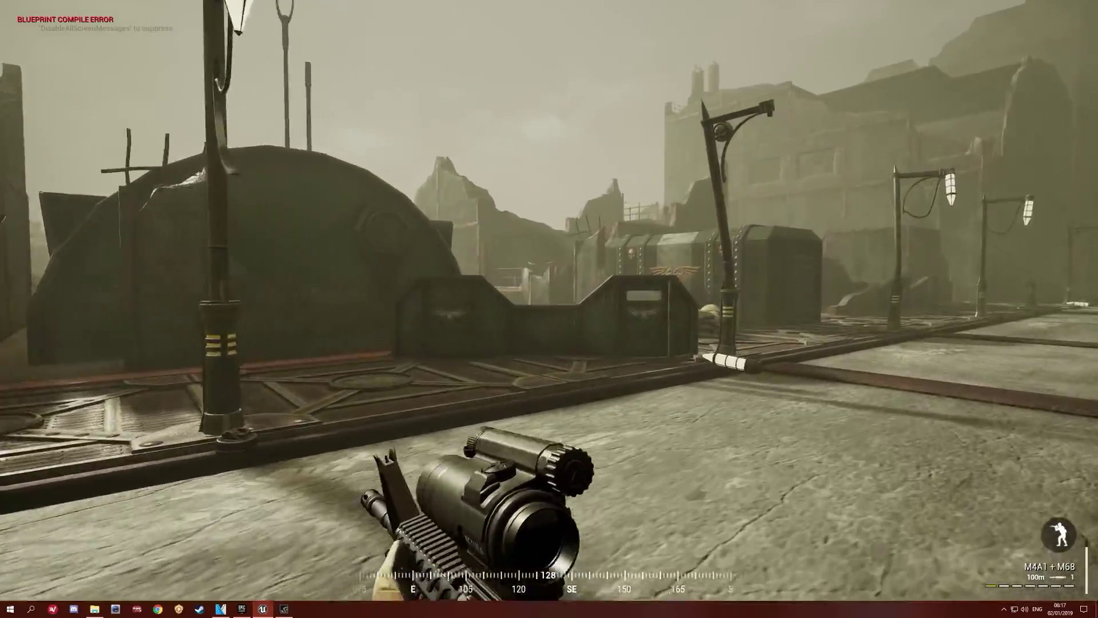
pyautogui.press('w')
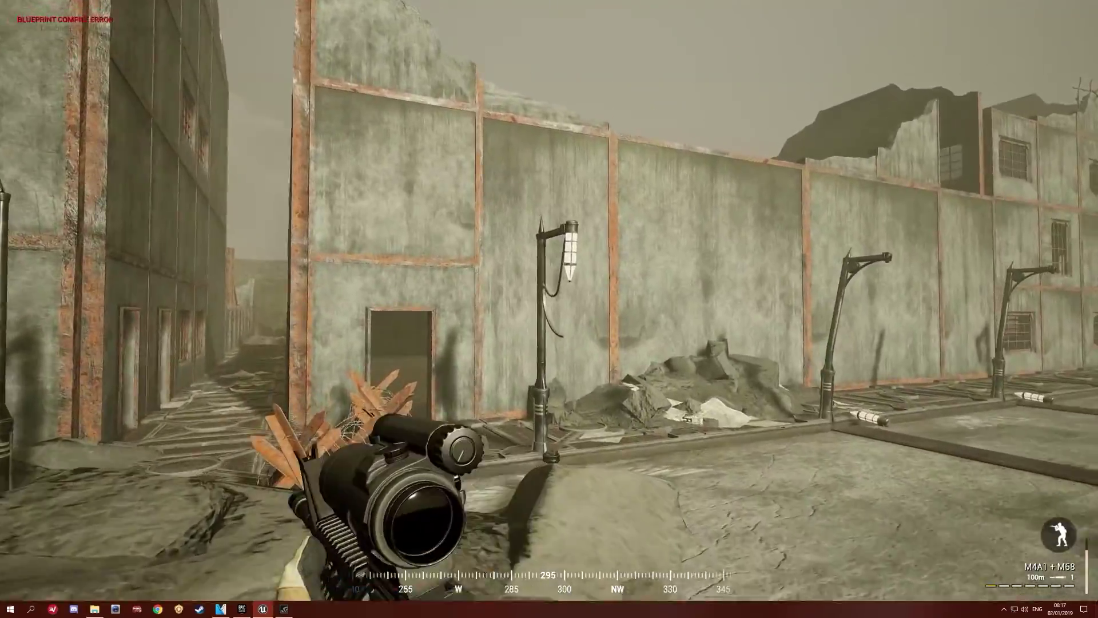
pyautogui.press('w')
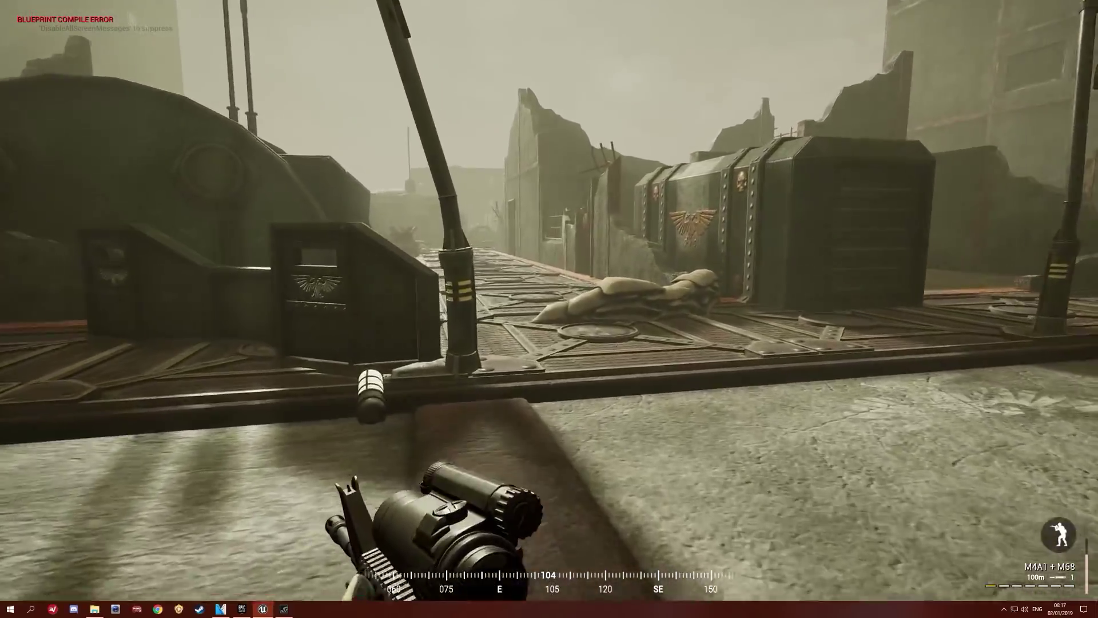
pyautogui.press('w')
pyautogui.press('w')
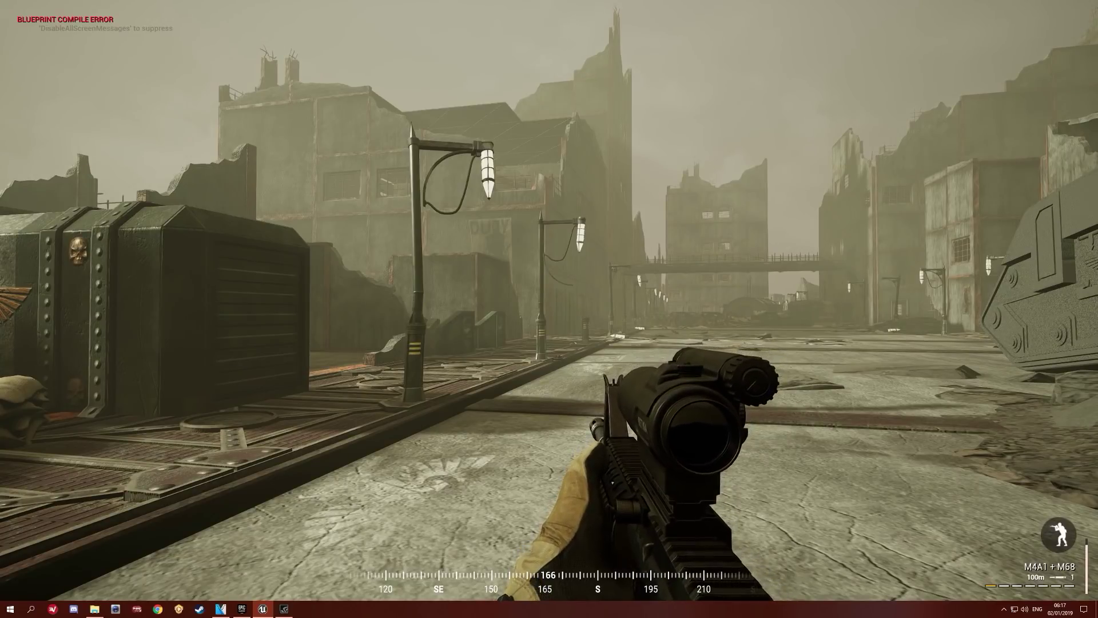
pyautogui.press('w')
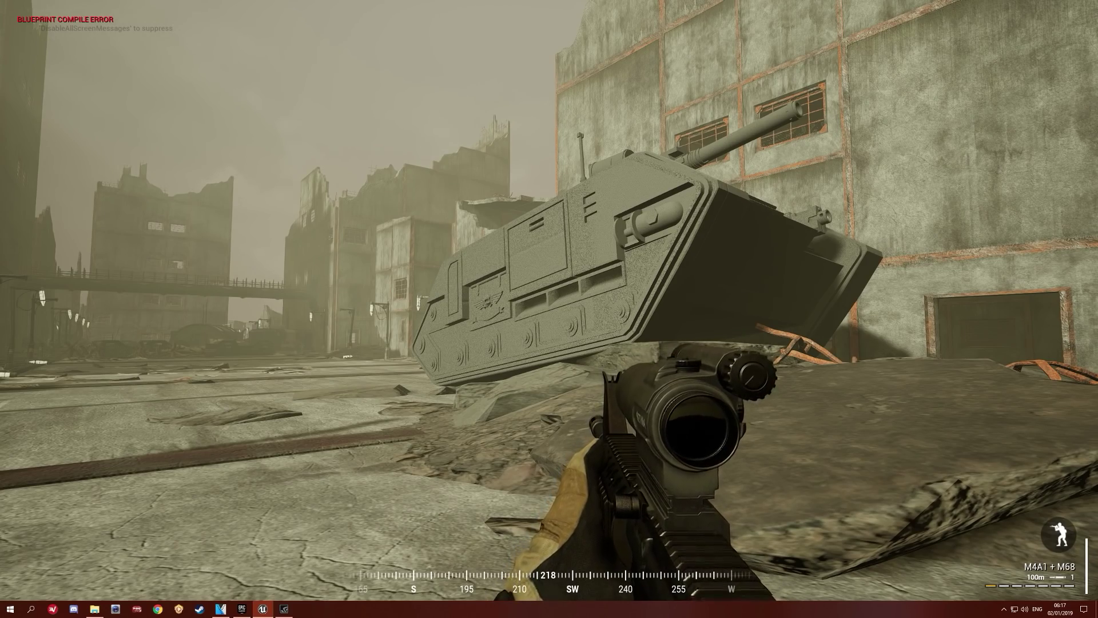
# Step: Head past the lamp posts and ruined walls and step through the building doorway
pyautogui.press('w')
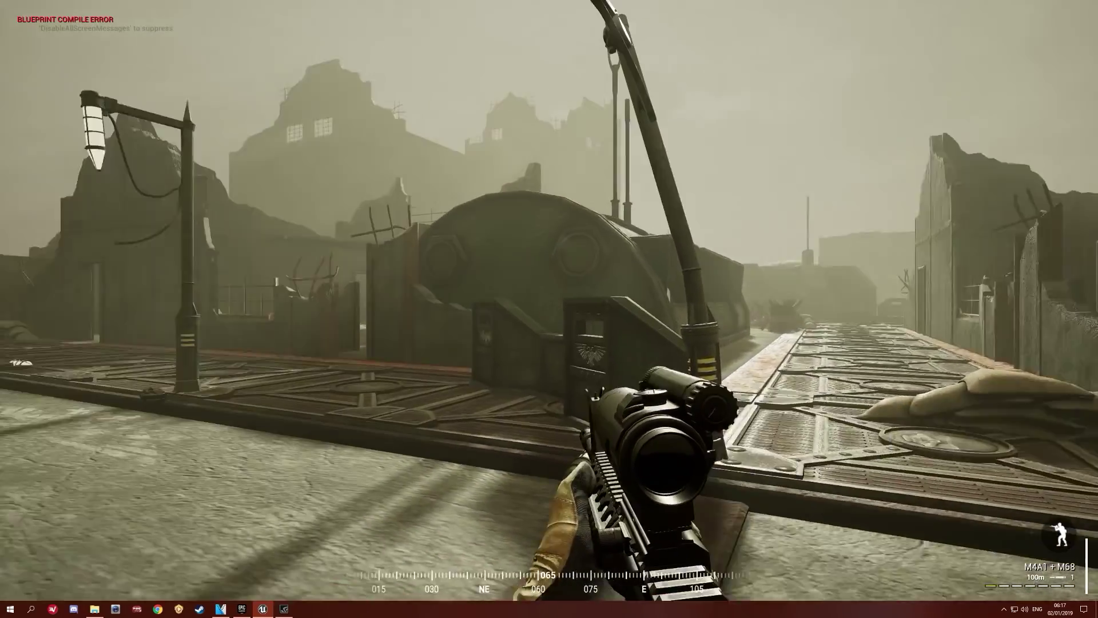
pyautogui.press('w')
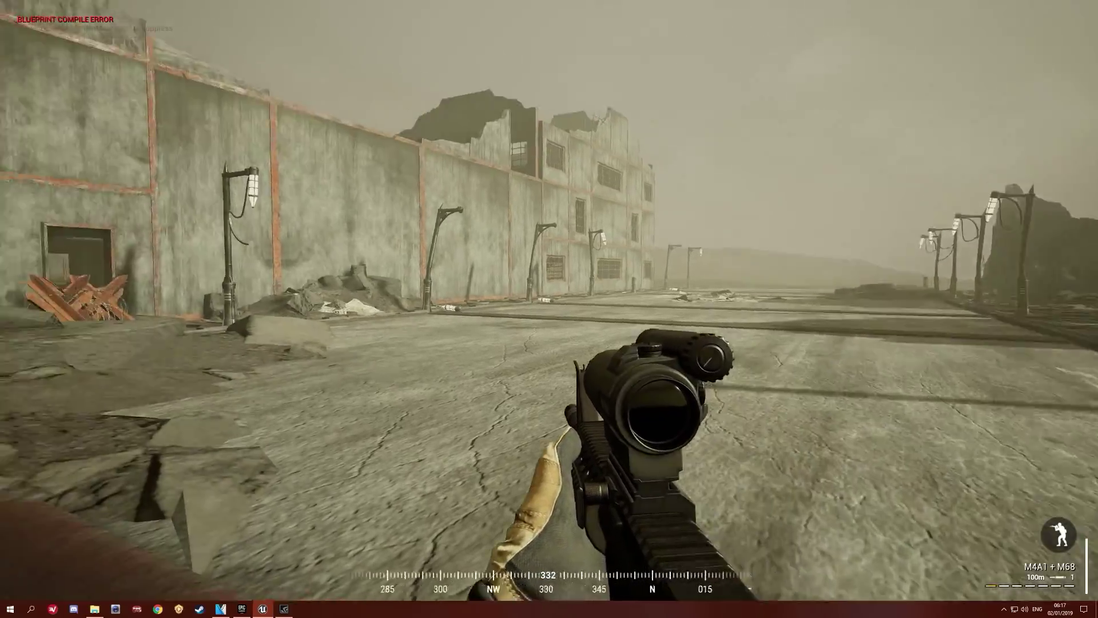
pyautogui.press('w')
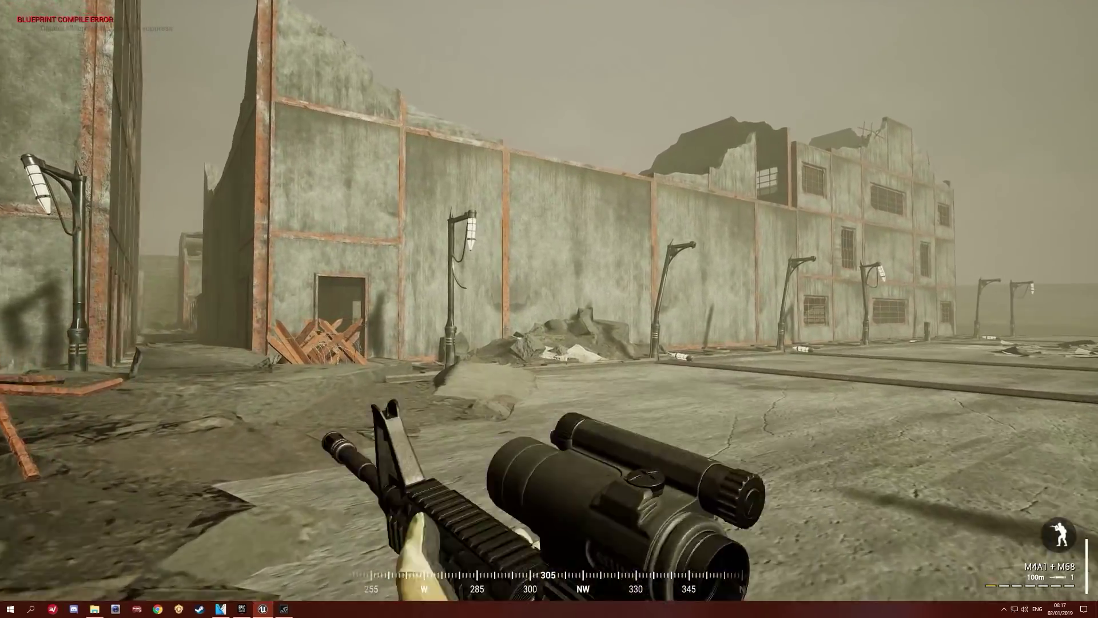
pyautogui.press('w')
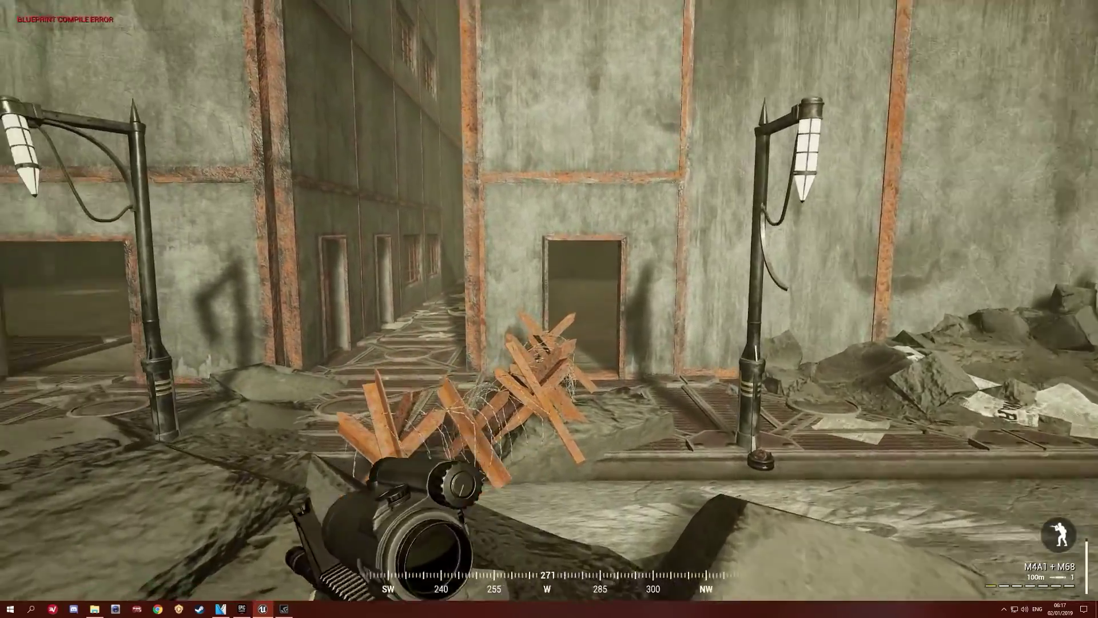
pyautogui.press('w')
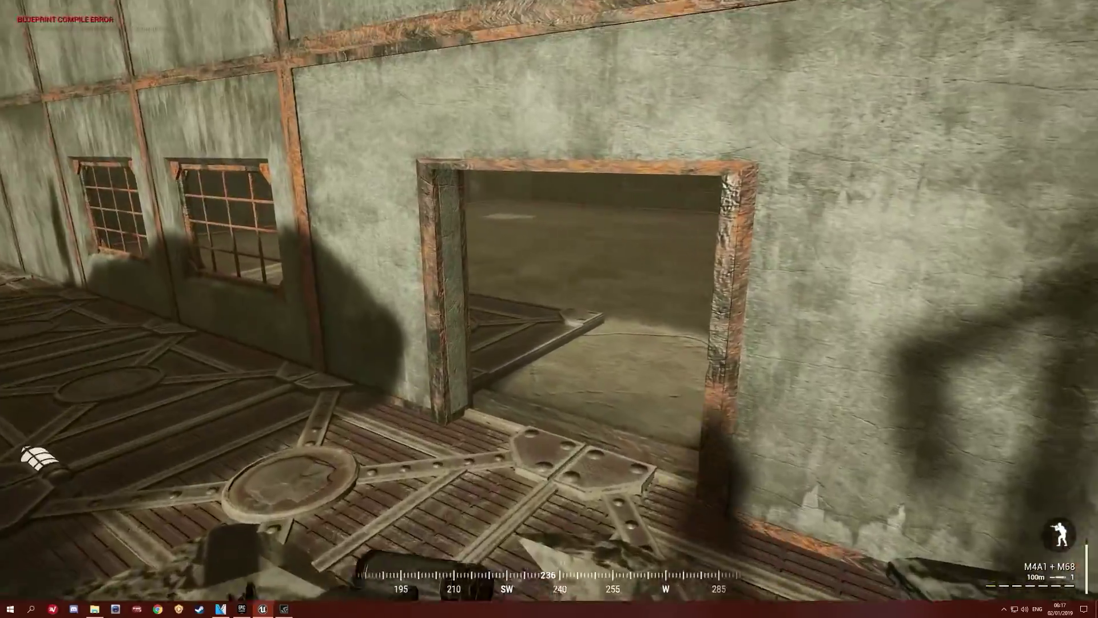
pyautogui.press('w')
# Step: Go through the second doorway into the dark building interior
pyautogui.press('w')
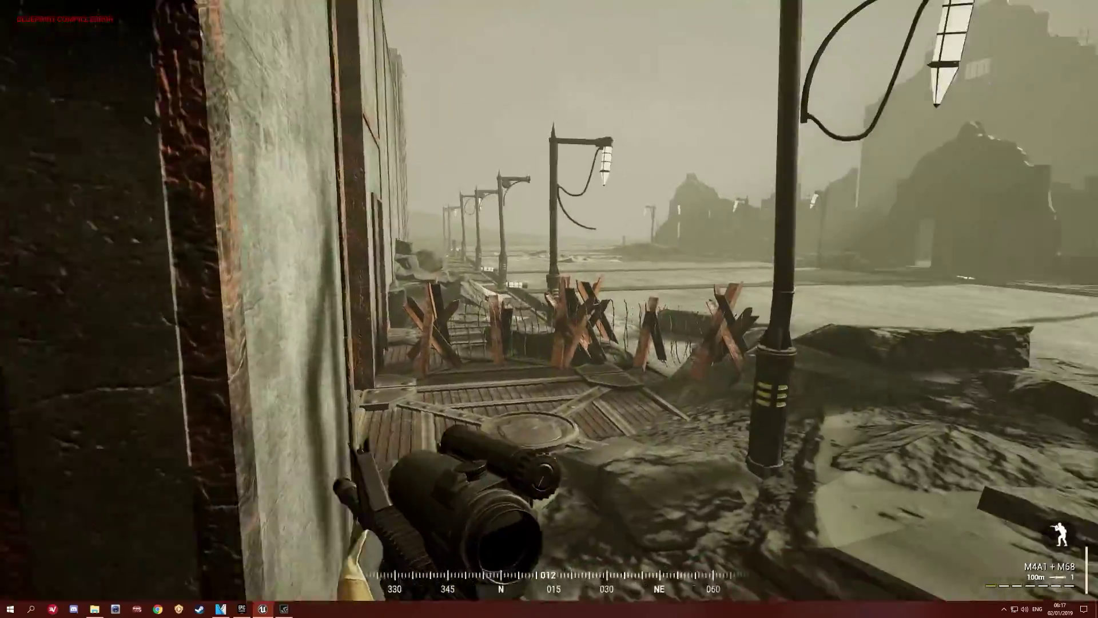
pyautogui.press('w')
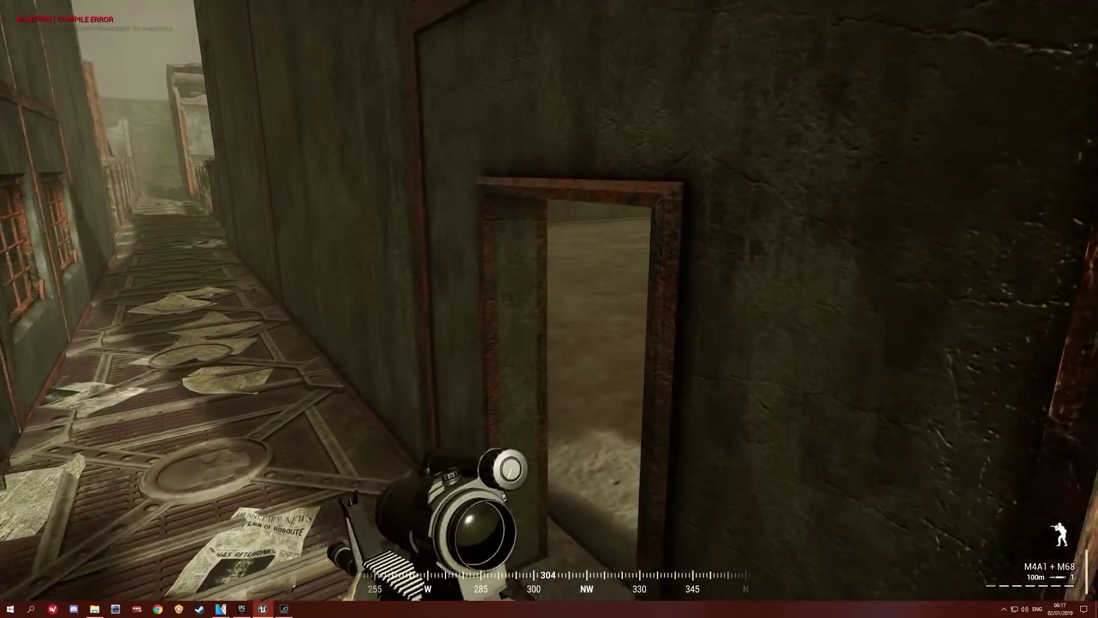
pyautogui.press('w')
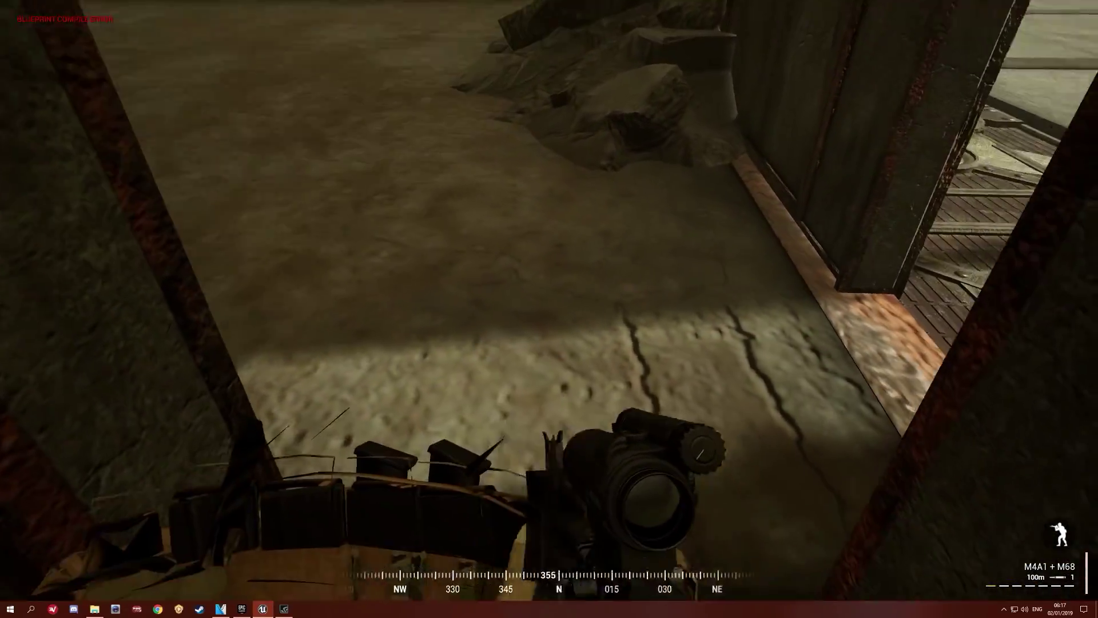
pyautogui.press('w')
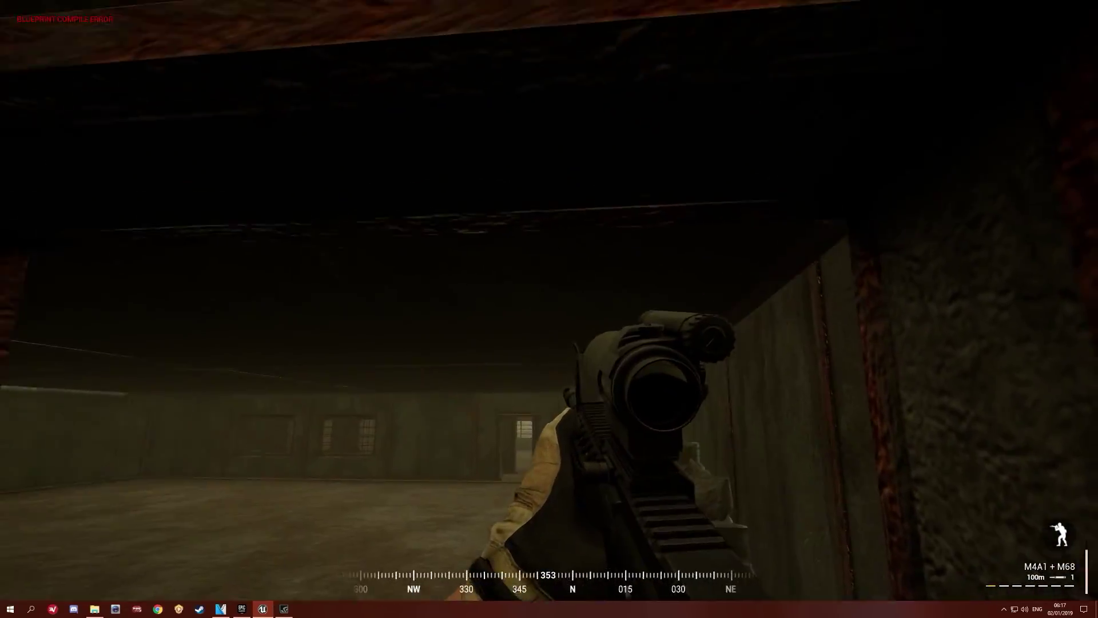
pyautogui.press('w')
pyautogui.press('w')
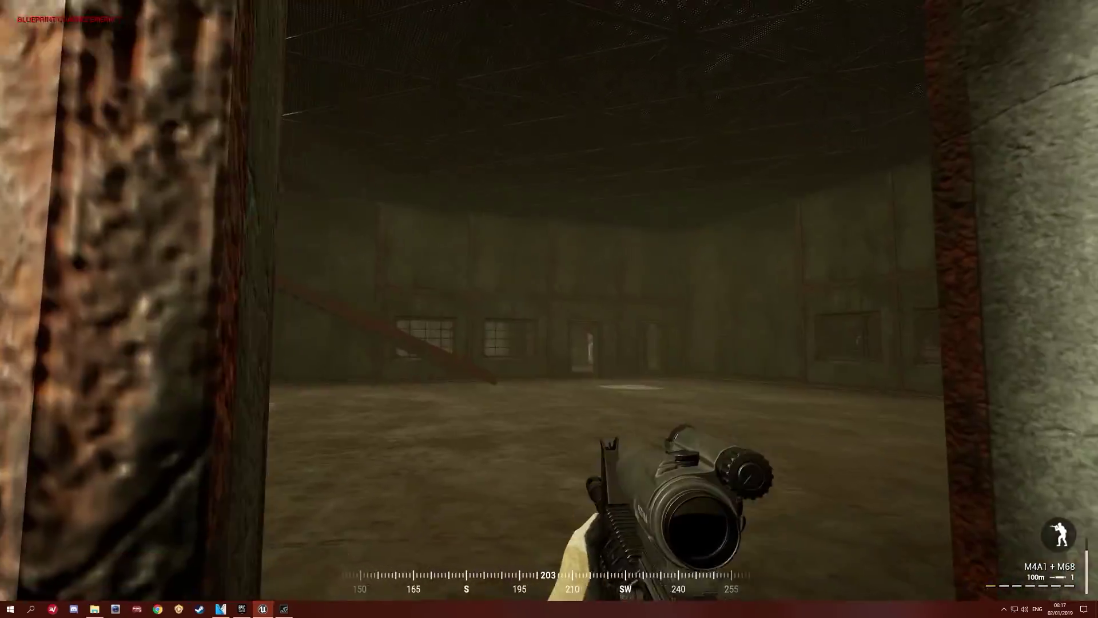
# Step: Leave through the alley, cross the street and reach the armoured cover wall under the walkway
pyautogui.press('w')
pyautogui.press('w')
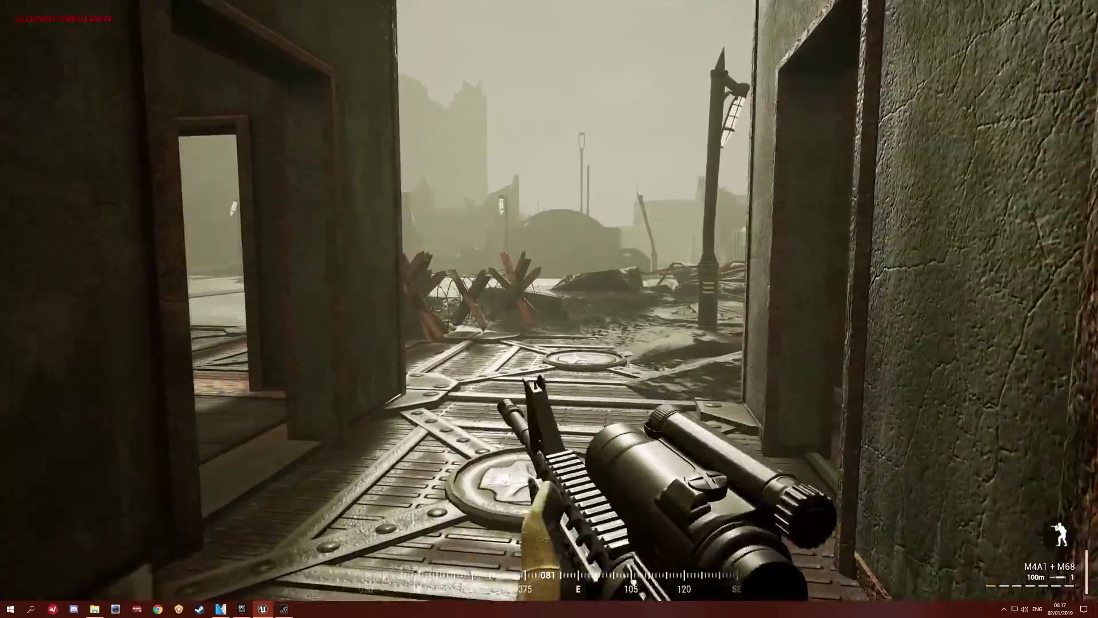
pyautogui.press('w')
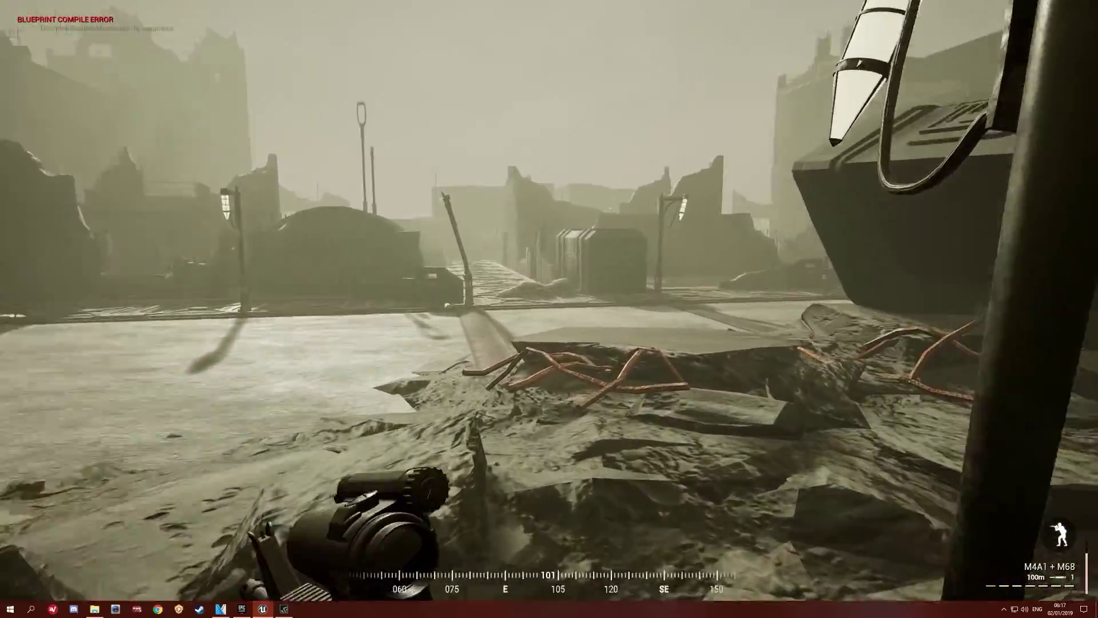
pyautogui.press('w')
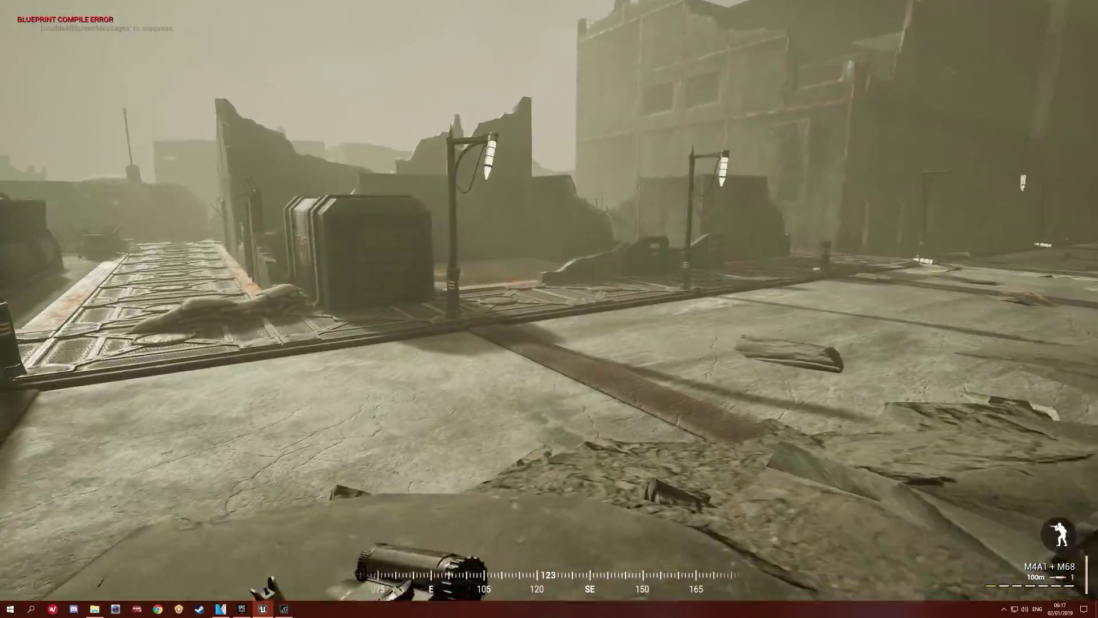
pyautogui.press('w')
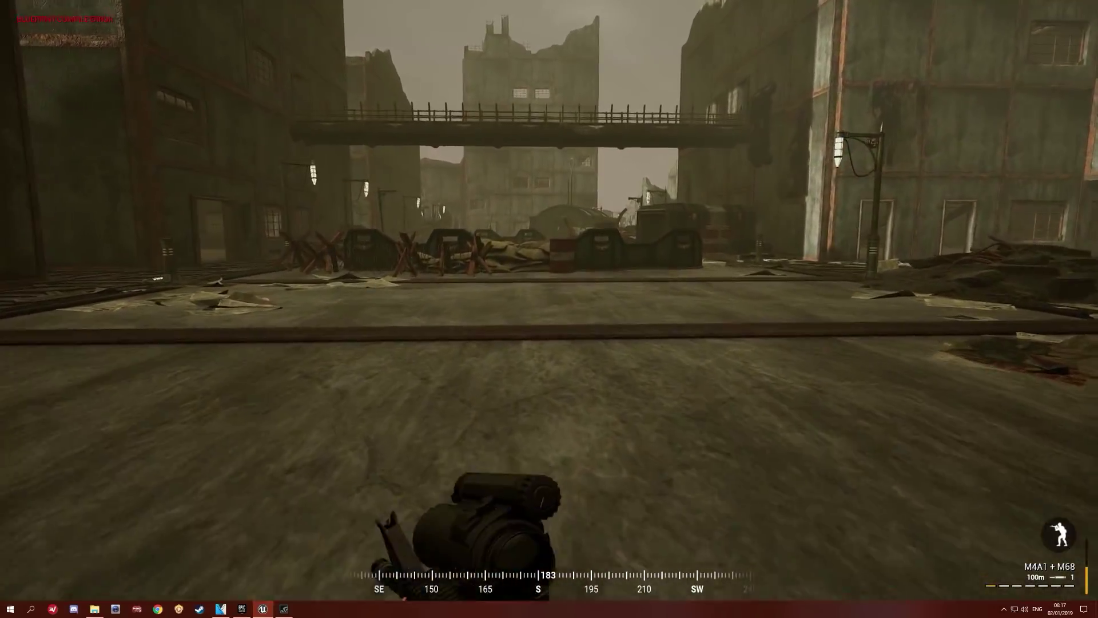
pyautogui.press('w')
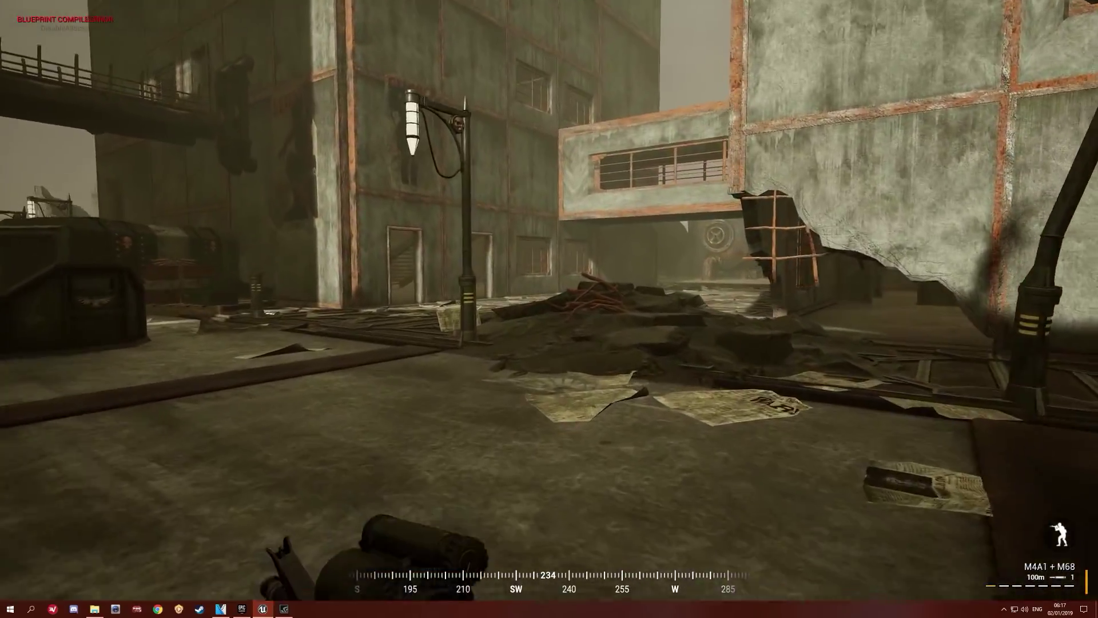
pyautogui.press('w')
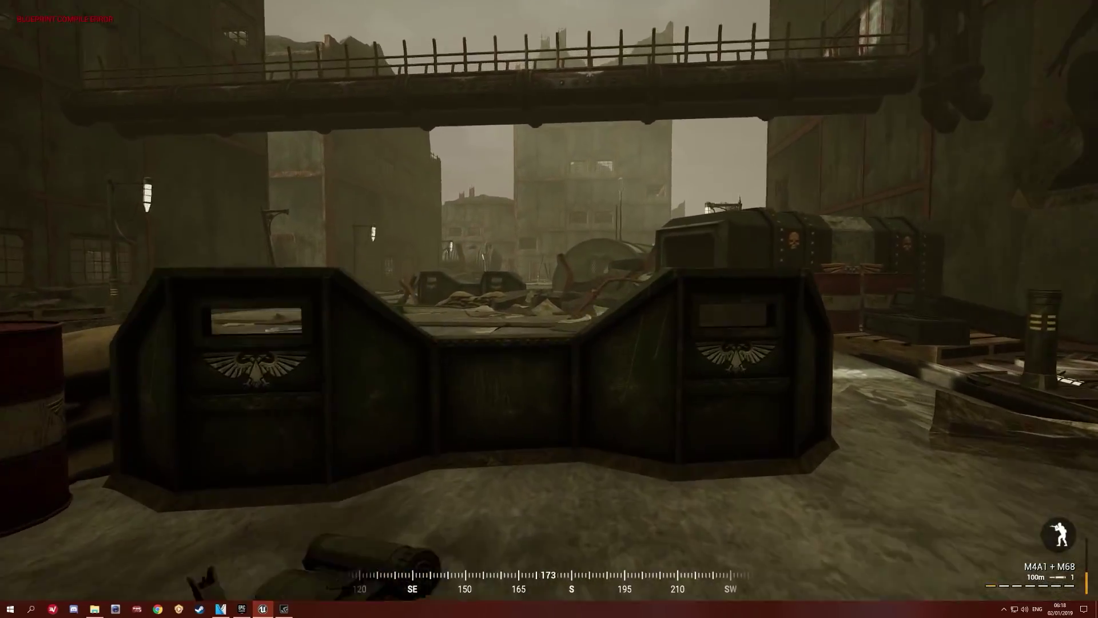
# Step: Vault the barricade and look around at the vest, street, building wall and bunker
pyautogui.press('space')
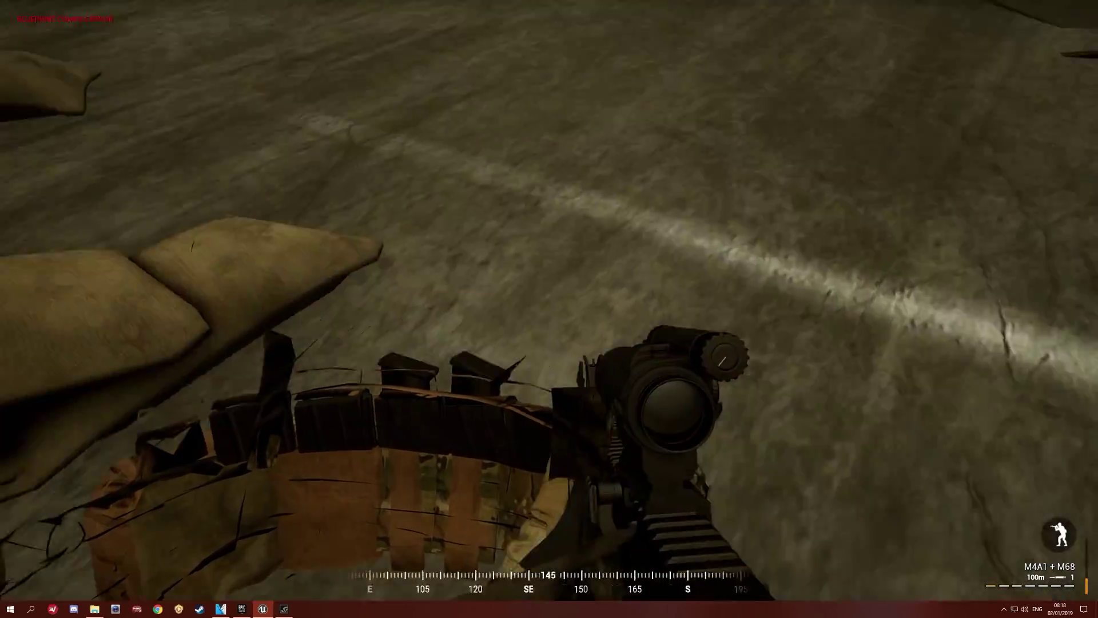
pyautogui.moveTo(550, 309); pyautogui.dragTo(773, 172)
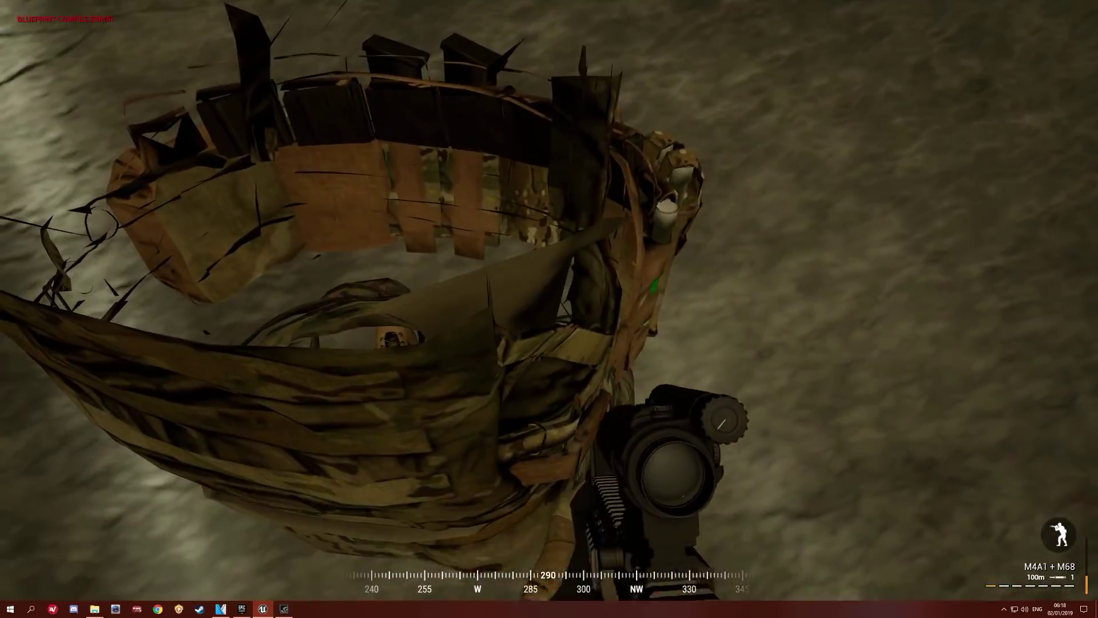
pyautogui.moveTo(549, 309); pyautogui.dragTo(344, 172)
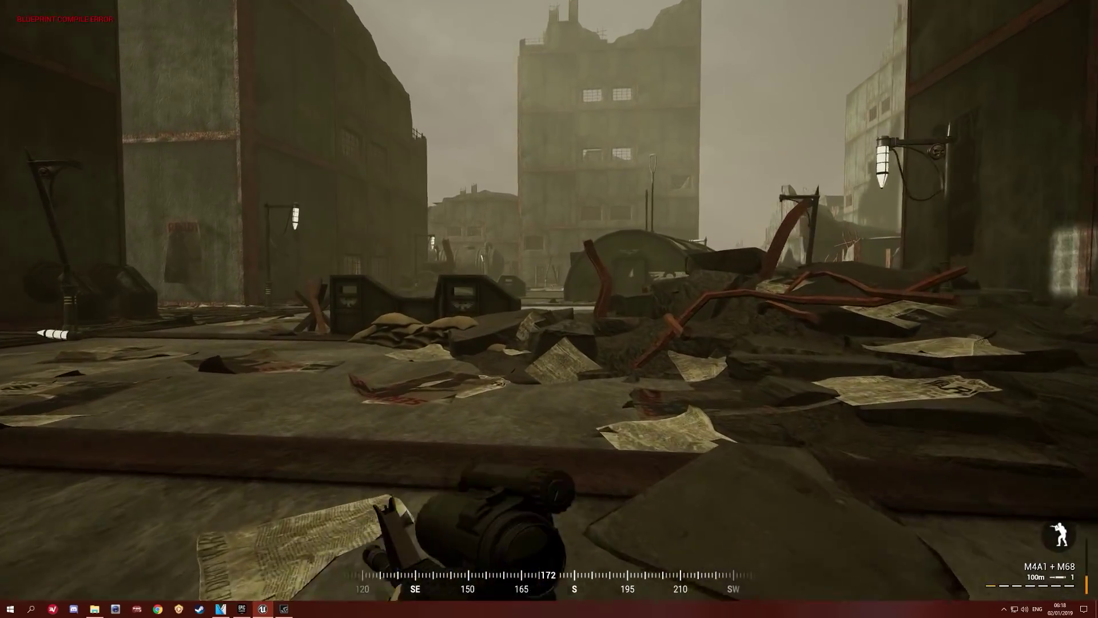
pyautogui.moveTo(549, 309); pyautogui.dragTo(343, 309)
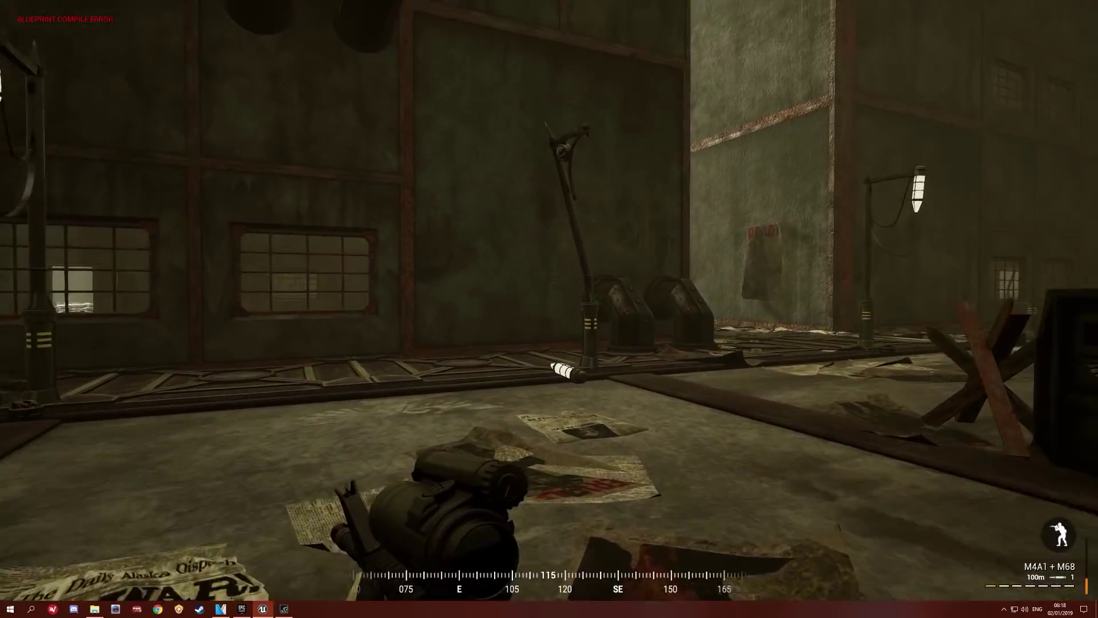
pyautogui.moveTo(549, 308); pyautogui.dragTo(773, 309)
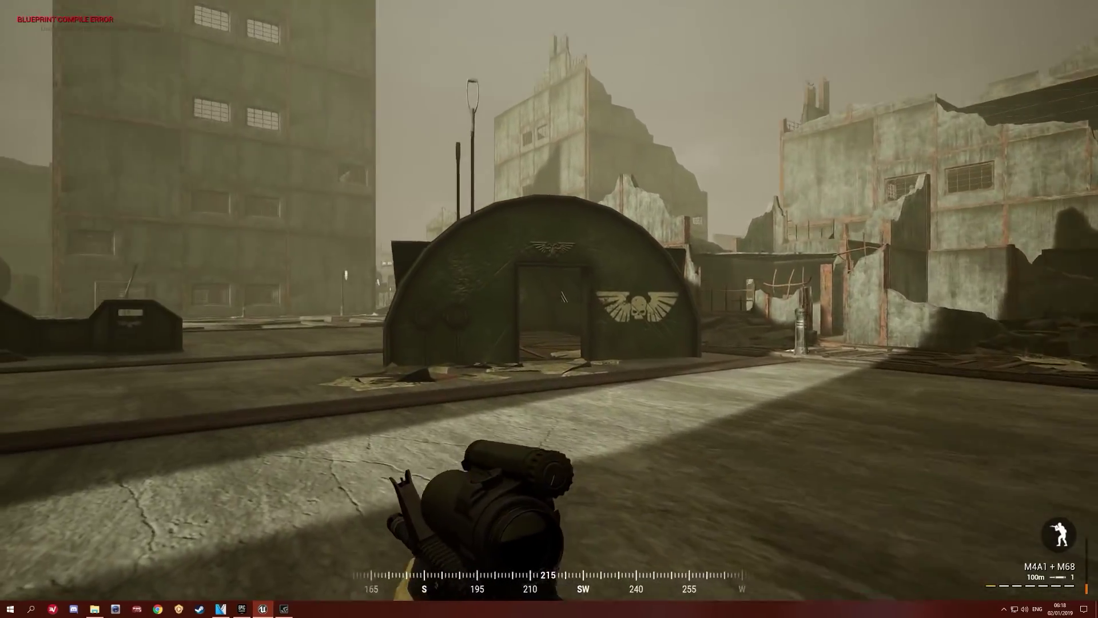
pyautogui.moveTo(550, 309); pyautogui.dragTo(386, 309)
# Step: Walk past the bunker and across the square toward the tall building
pyautogui.press('w')
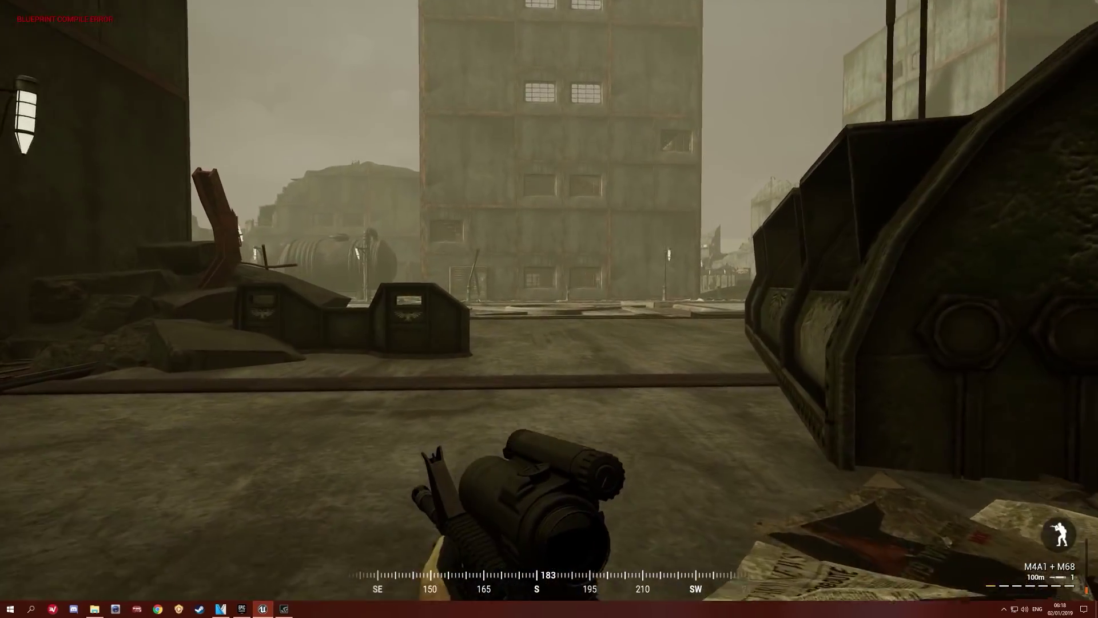
pyautogui.press('w')
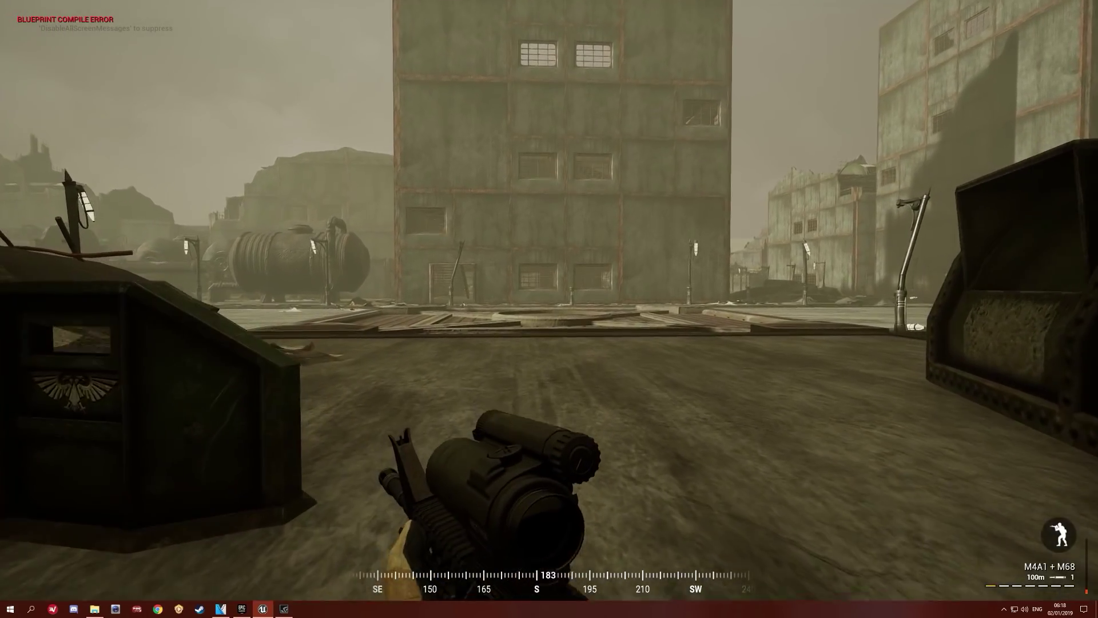
pyautogui.moveTo(549, 309); pyautogui.dragTo(395, 257)
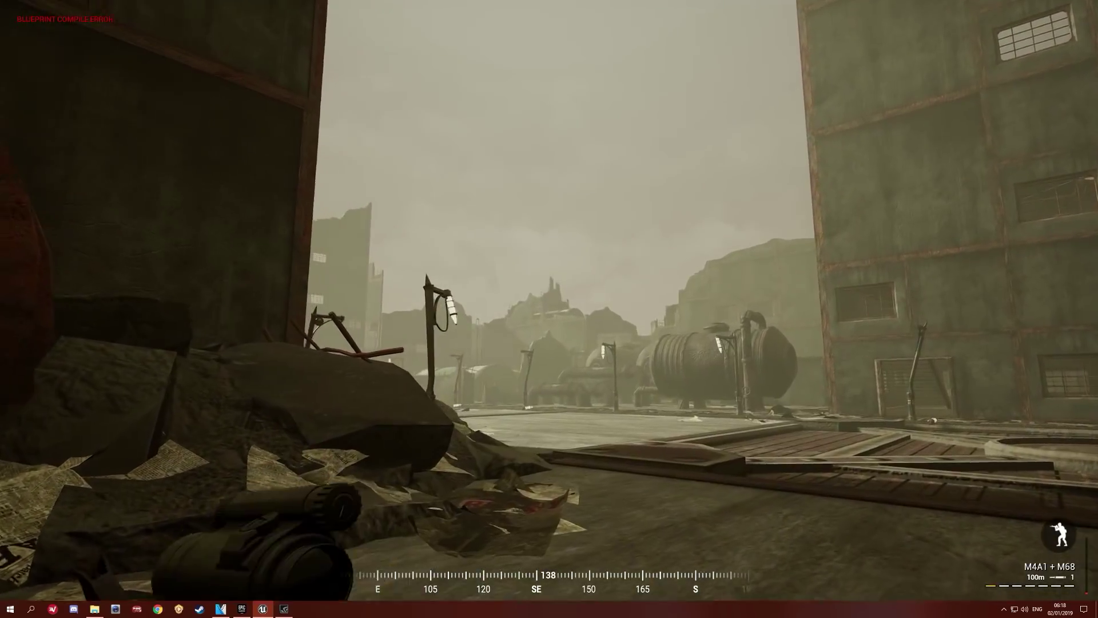
pyautogui.moveTo(549, 309); pyautogui.dragTo(652, 326)
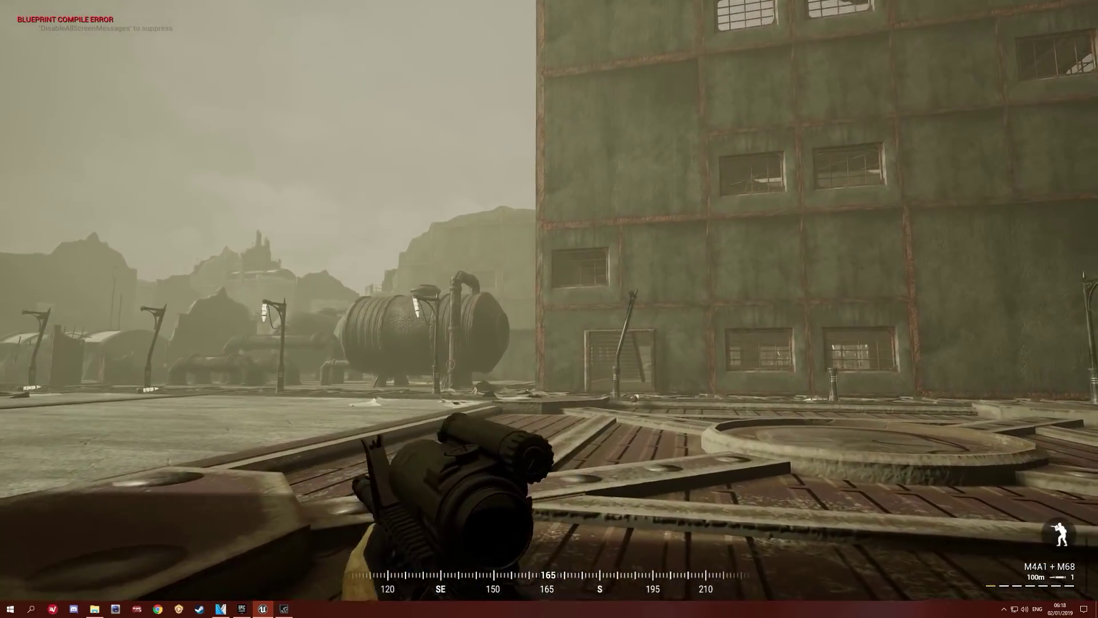
pyautogui.moveTo(549, 309); pyautogui.dragTo(704, 309)
pyautogui.press('w')
pyautogui.moveTo(550, 309)
pyautogui.mouseDown()
pyautogui.moveTo(395, 309)
pyautogui.moveTo(429, 310)
pyautogui.mouseUp()
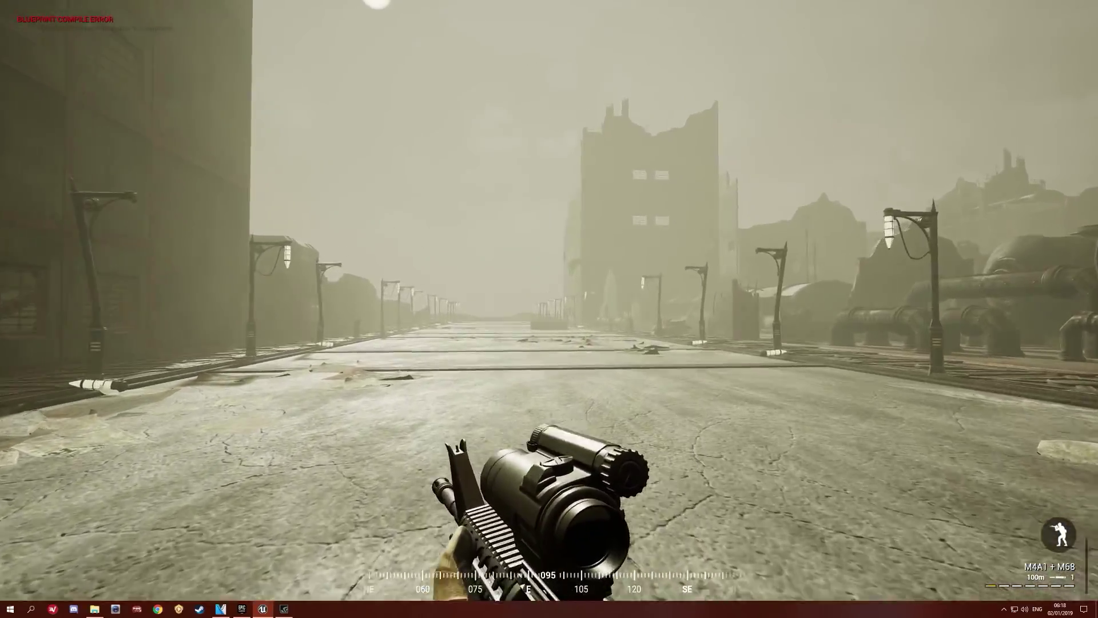
pyautogui.press('w')
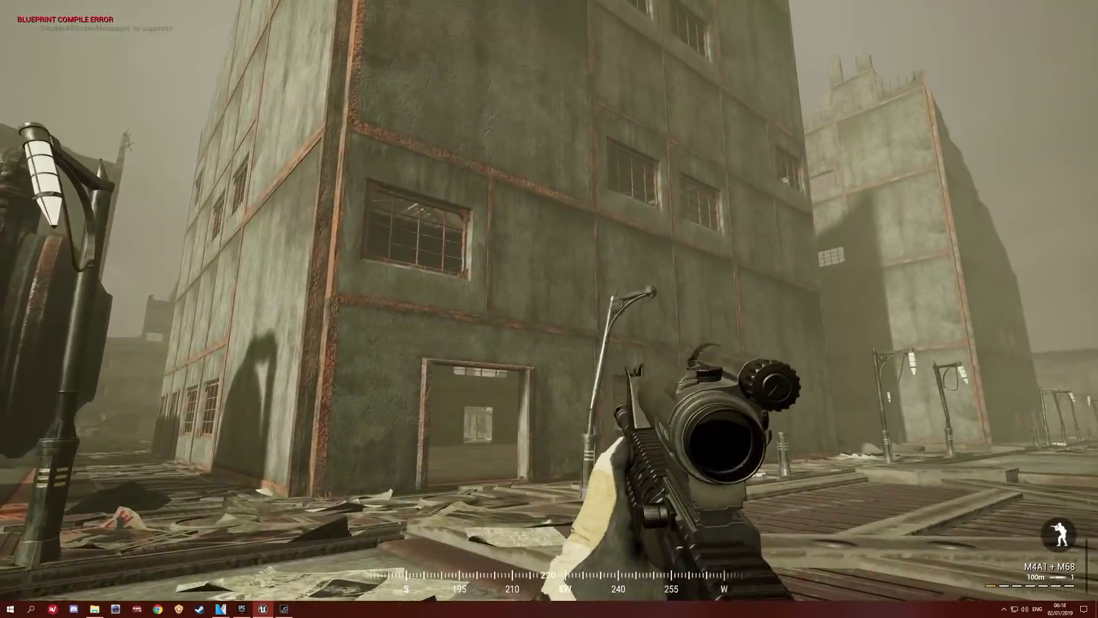
pyautogui.moveTo(549, 309); pyautogui.dragTo(652, 326)
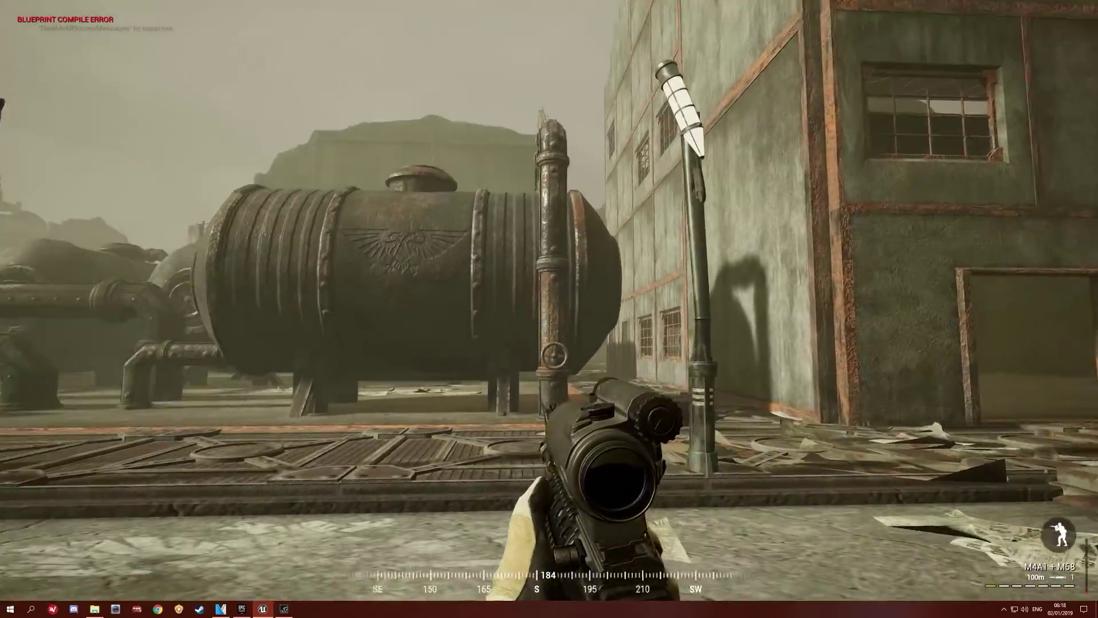
# Step: Sprint down the street to the eagle-emblem building and enter the alley
pyautogui.hotkey('shift', 'w')
pyautogui.press('w')
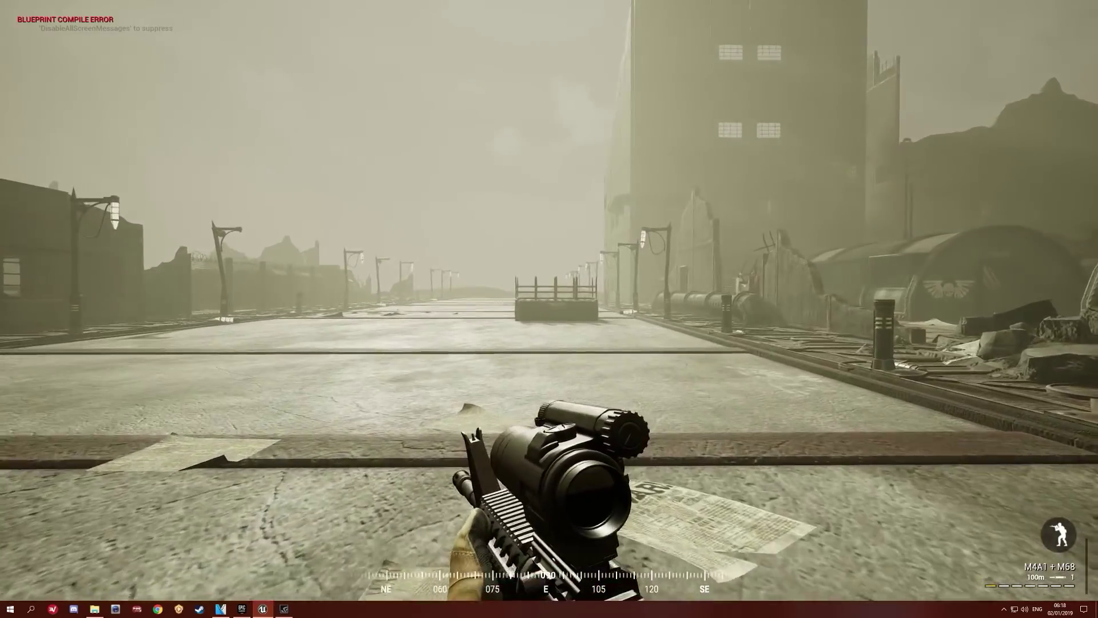
pyautogui.press('w')
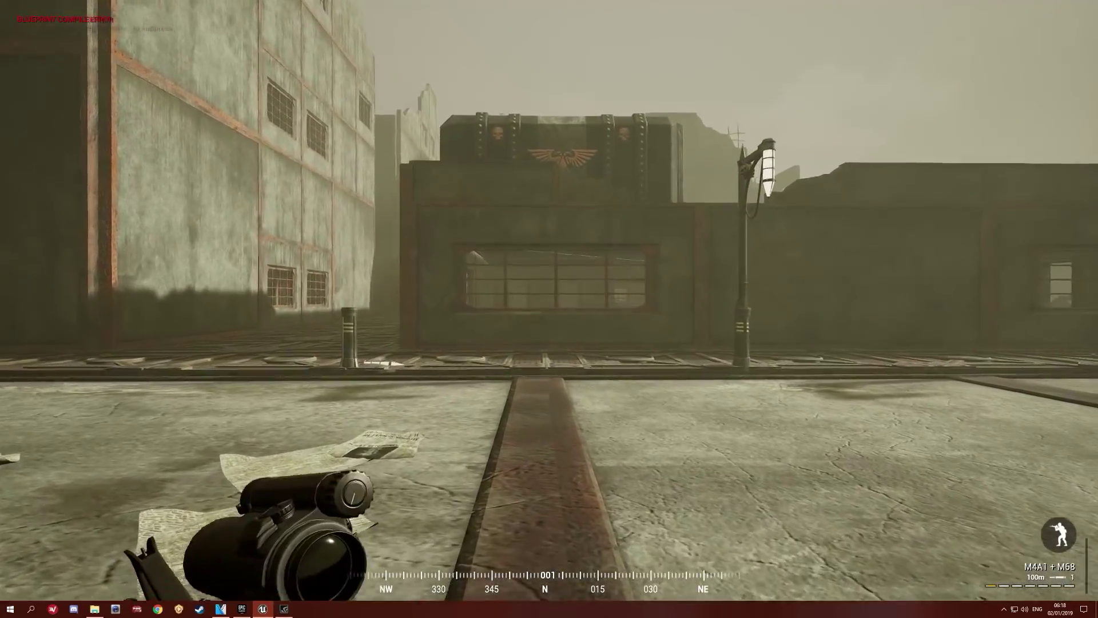
pyautogui.press('w')
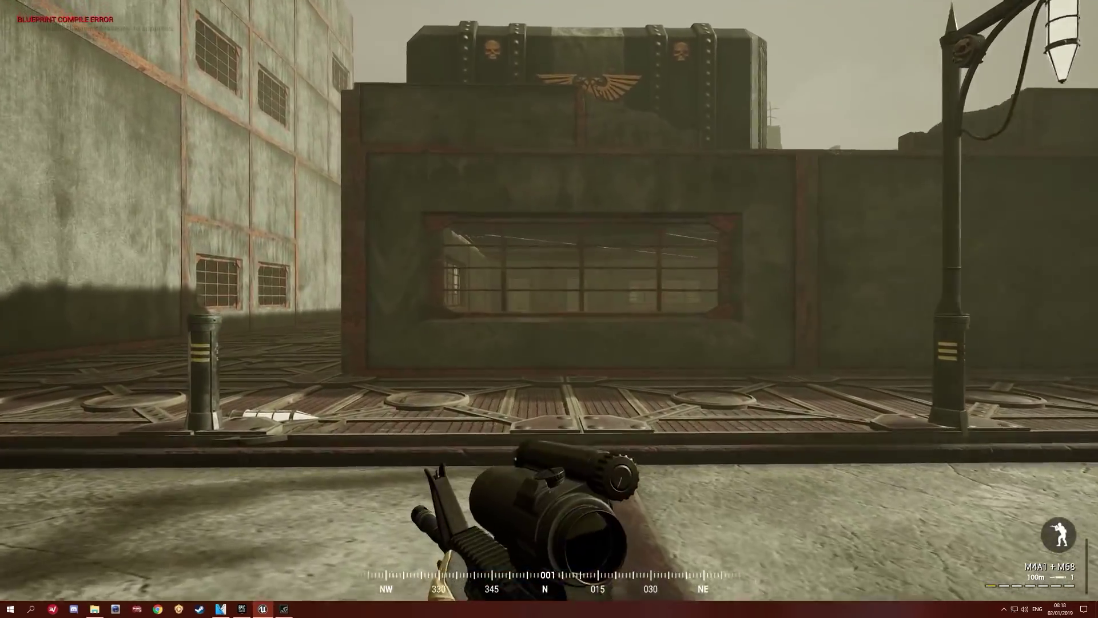
pyautogui.press('w')
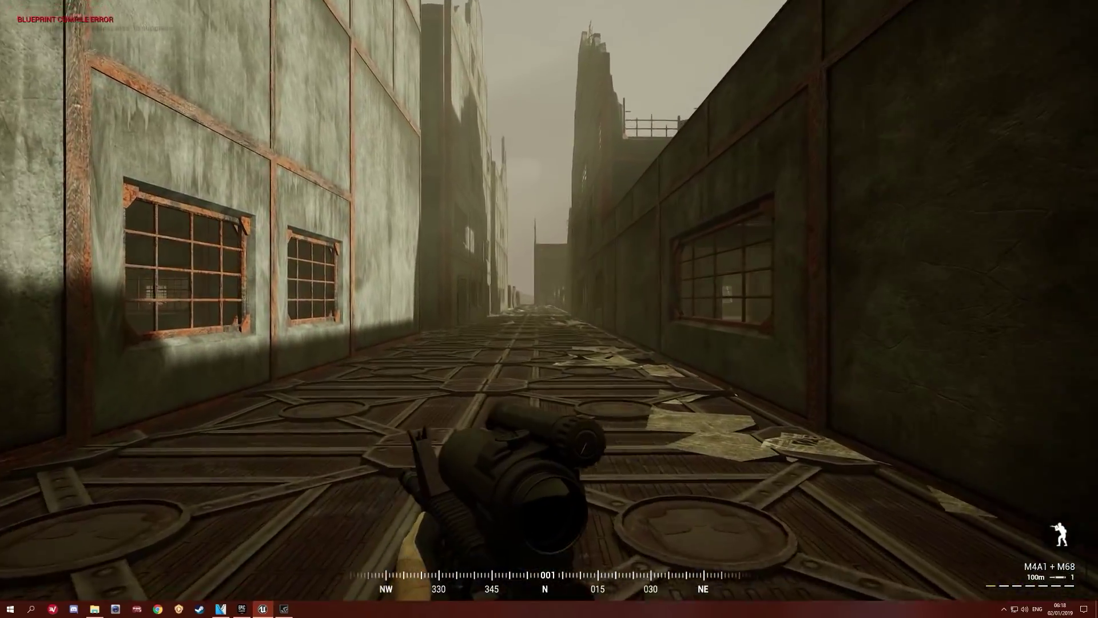
pyautogui.press('w')
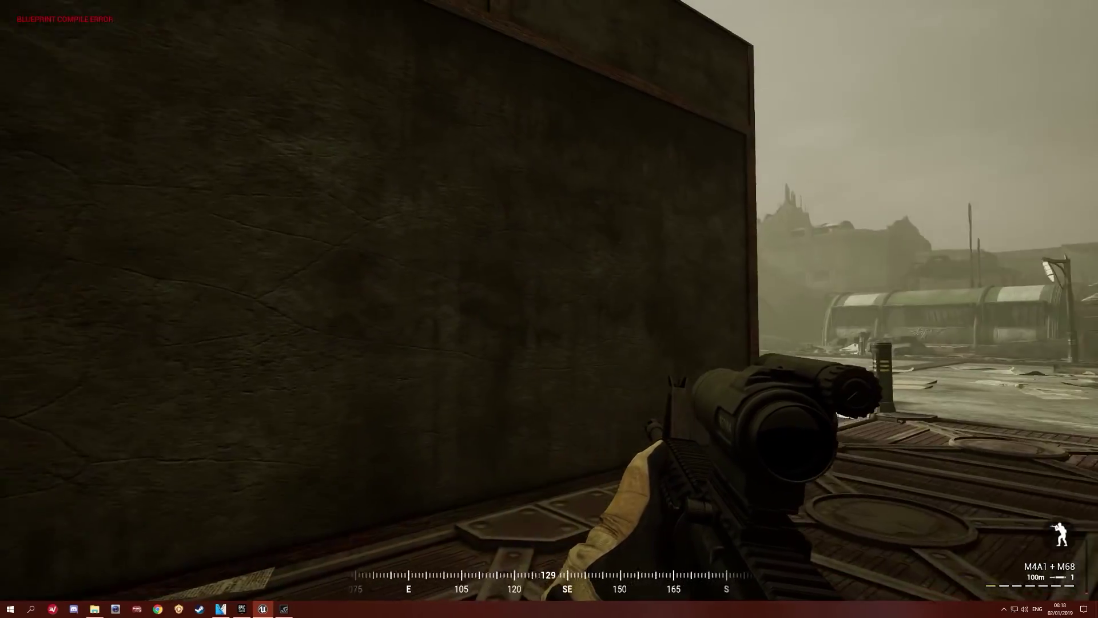
# Step: Aim down sights at the wall with the barred window, then lower the weapon
pyautogui.rightClick(549, 309)
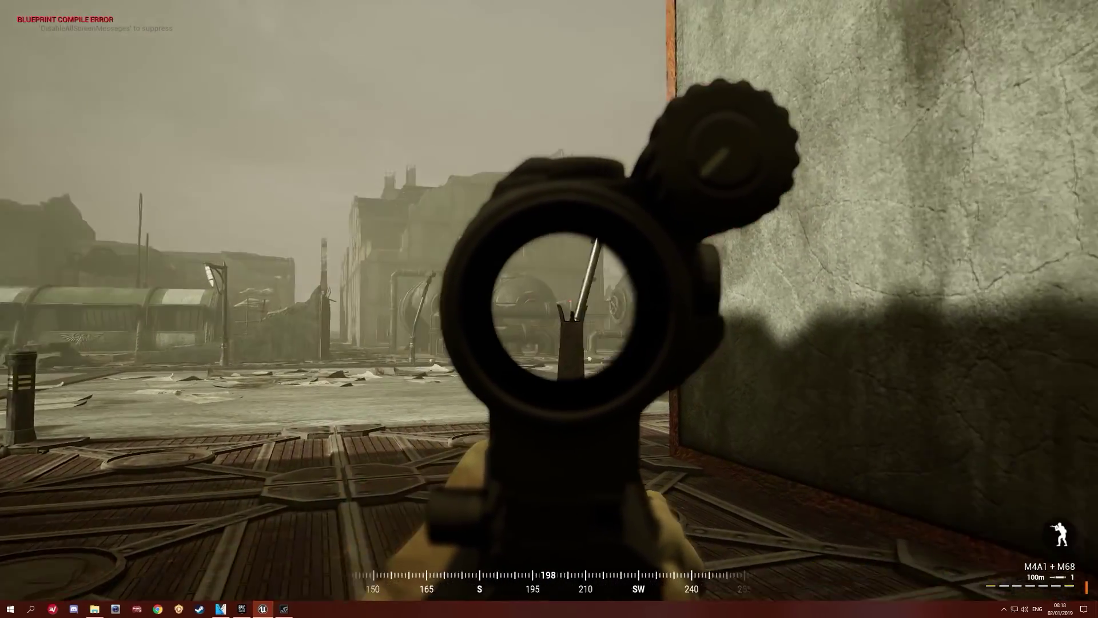
pyautogui.moveTo(550, 309); pyautogui.dragTo(773, 309)
pyautogui.moveTo(549, 309); pyautogui.dragTo(600, 257)
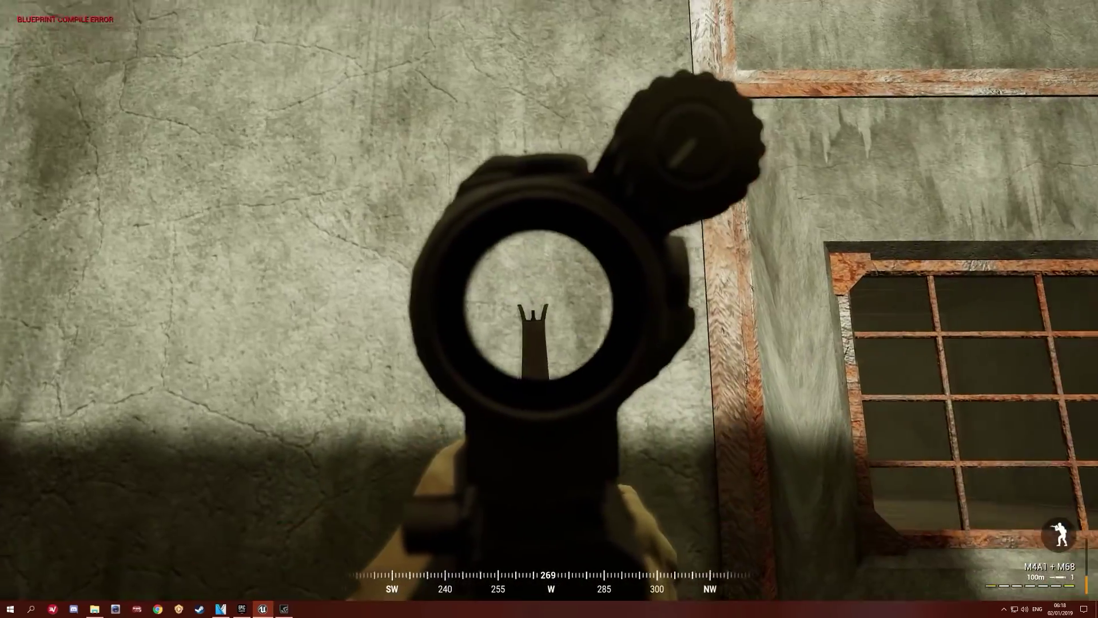
pyautogui.rightClick(549, 309)
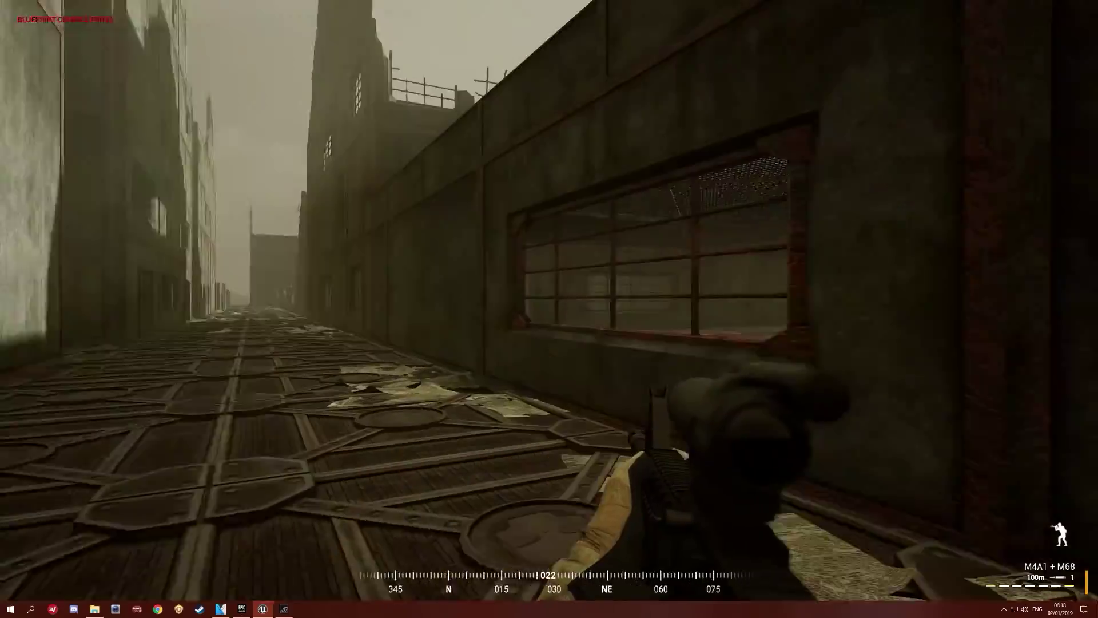
# Step: Walk to the alley's end past the barred window and along the walkway
pyautogui.press('w')
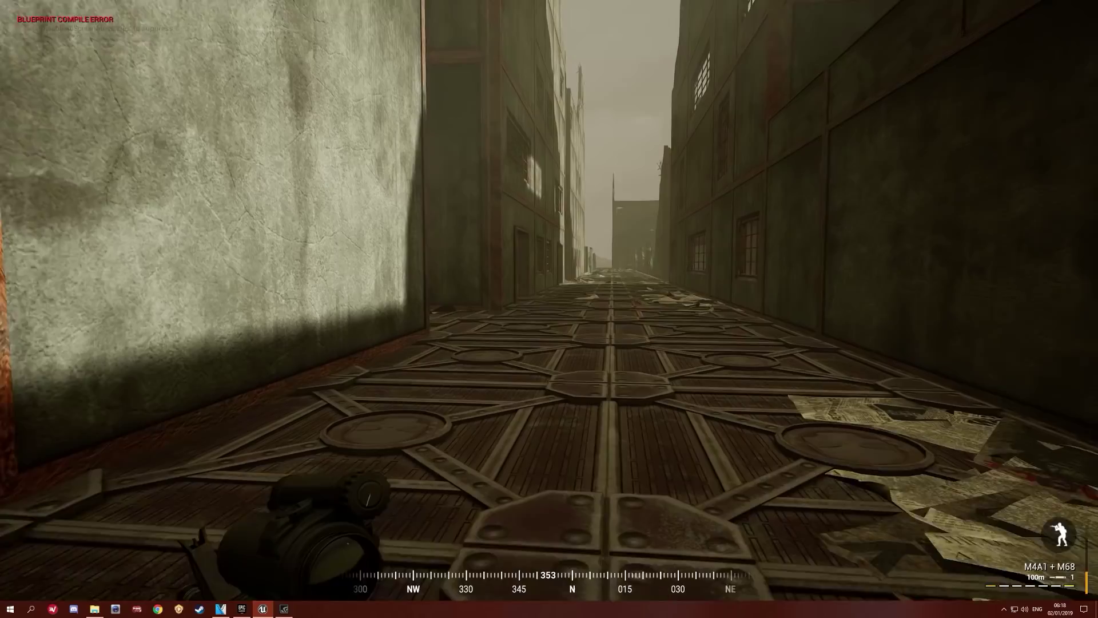
pyautogui.press('w')
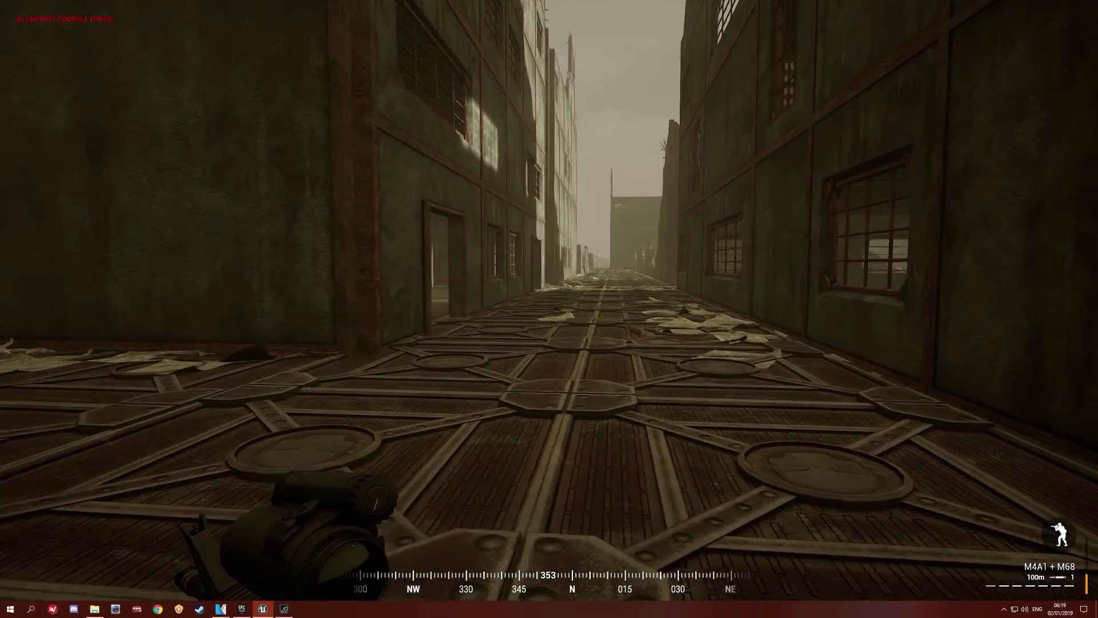
pyautogui.press('w')
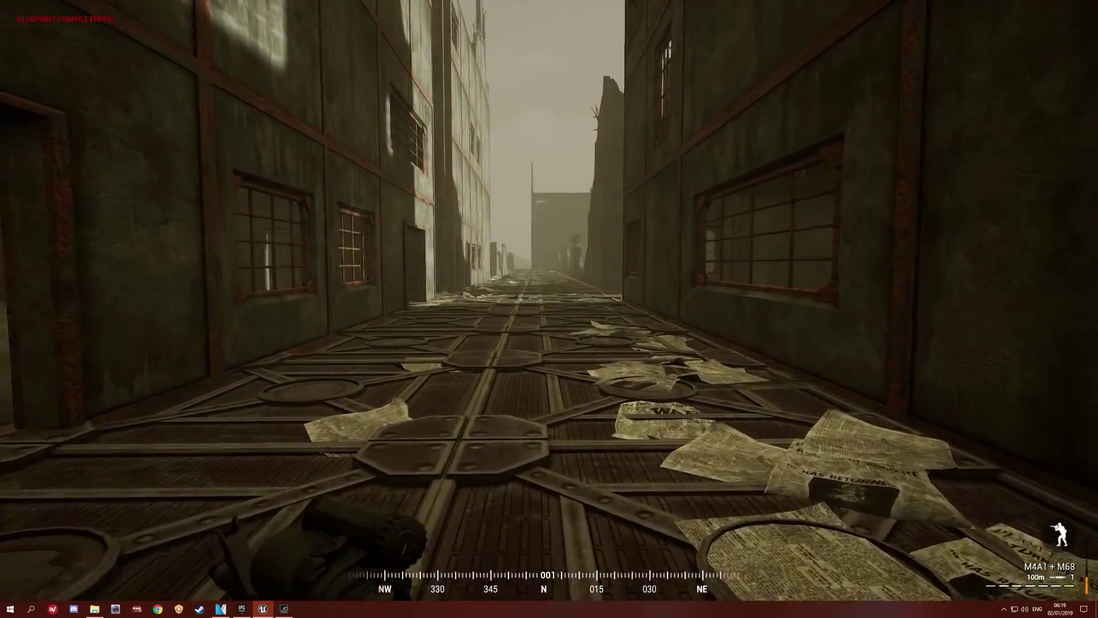
pyautogui.press('w')
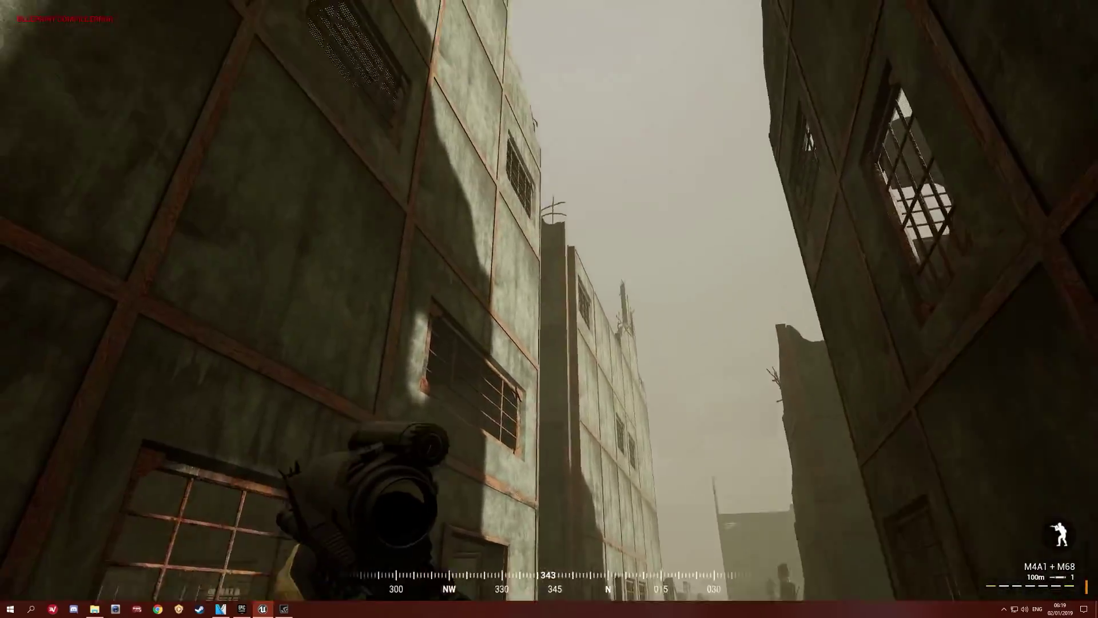
pyautogui.press('w')
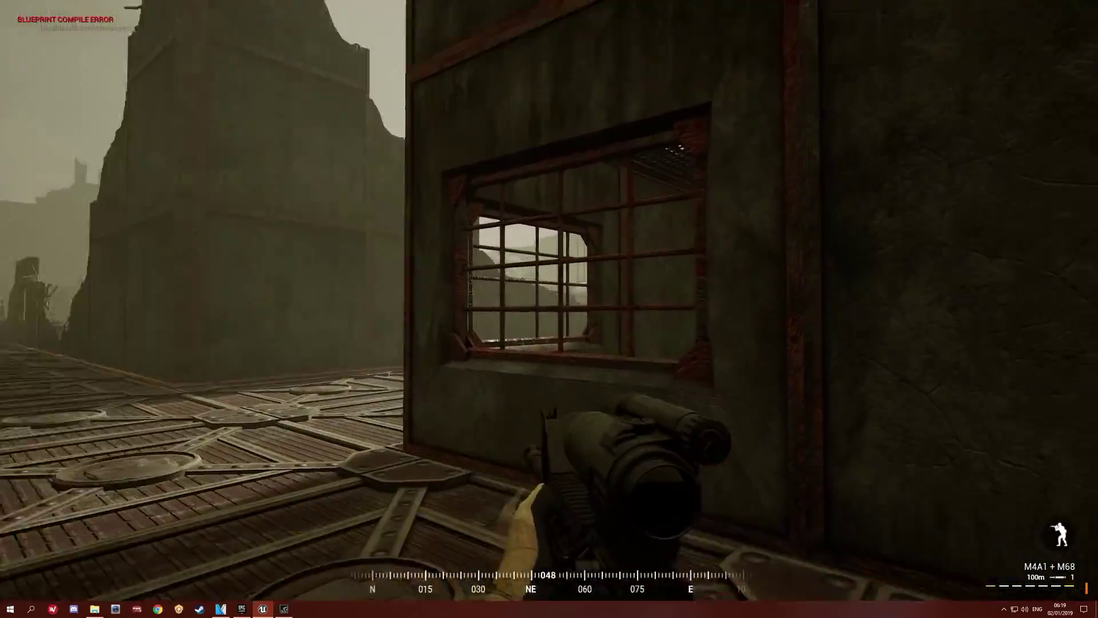
pyautogui.press('w')
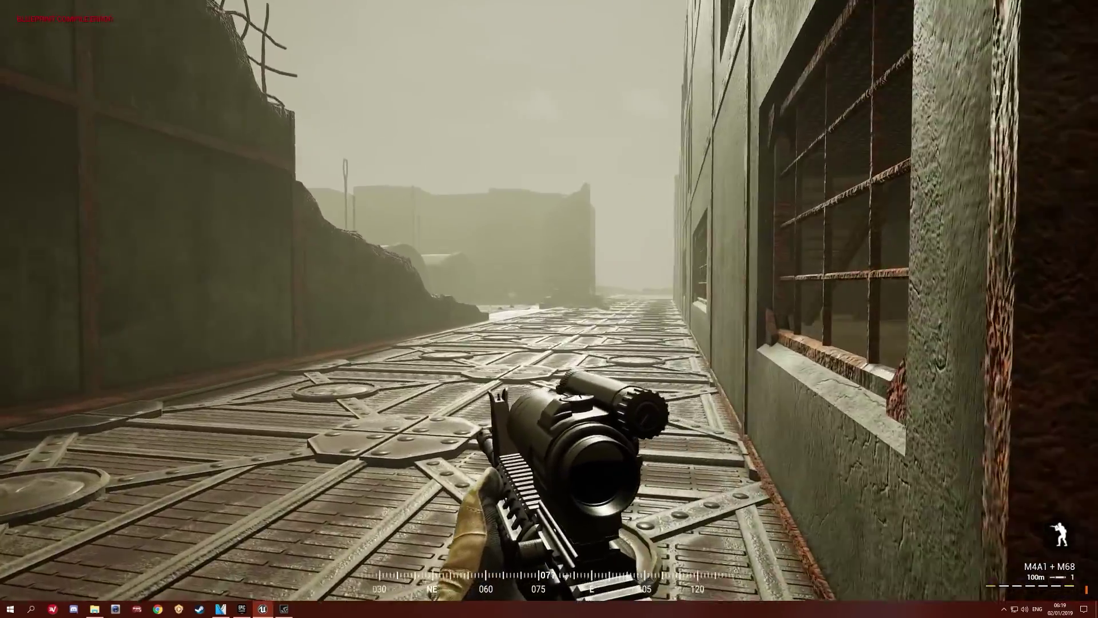
pyautogui.press('w')
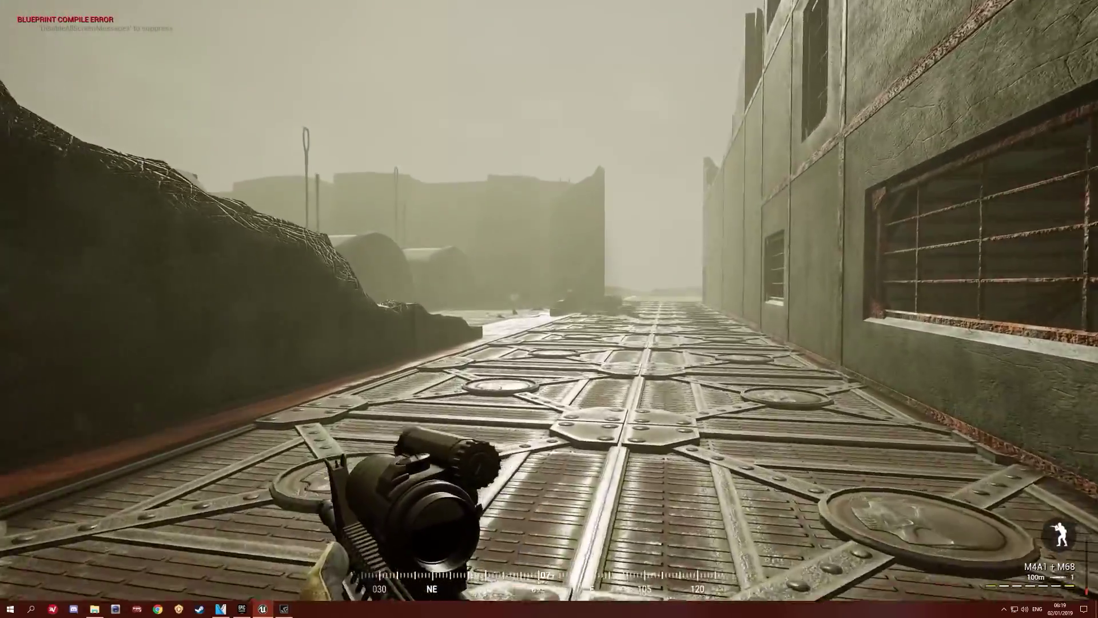
pyautogui.press('w')
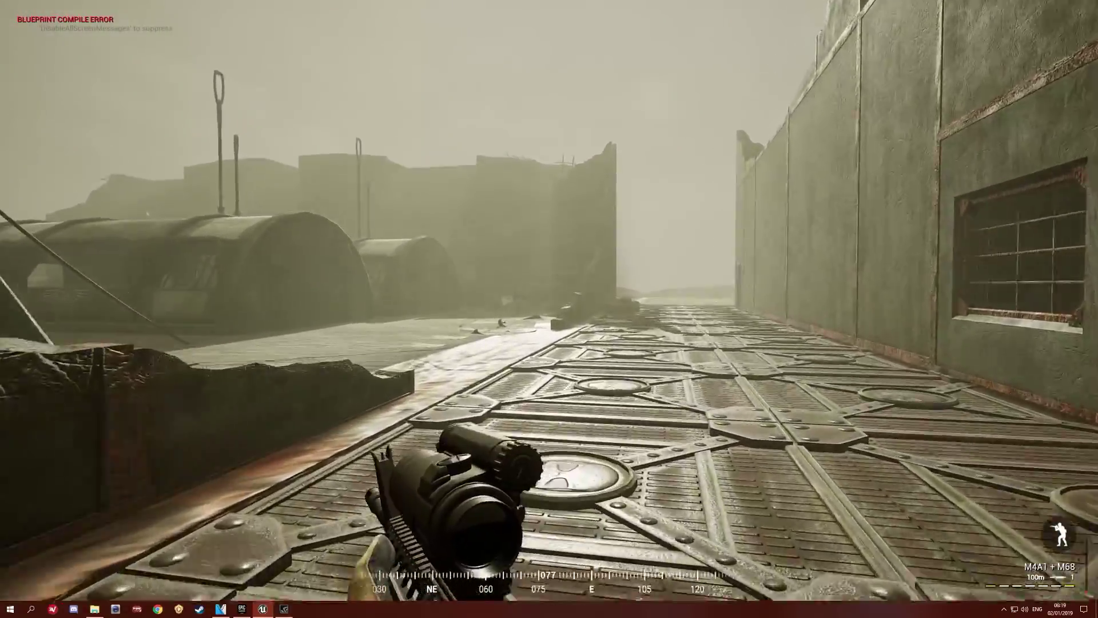
# Step: Walk past the arched hangars and tents and step through the bunker doorway
pyautogui.press('w')
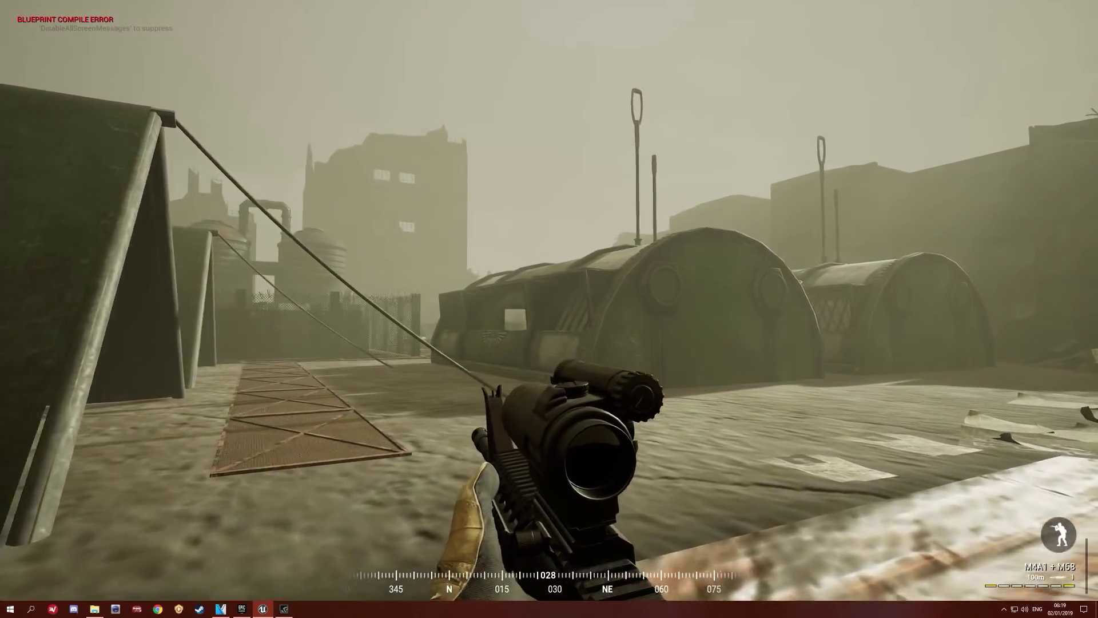
pyautogui.press('w')
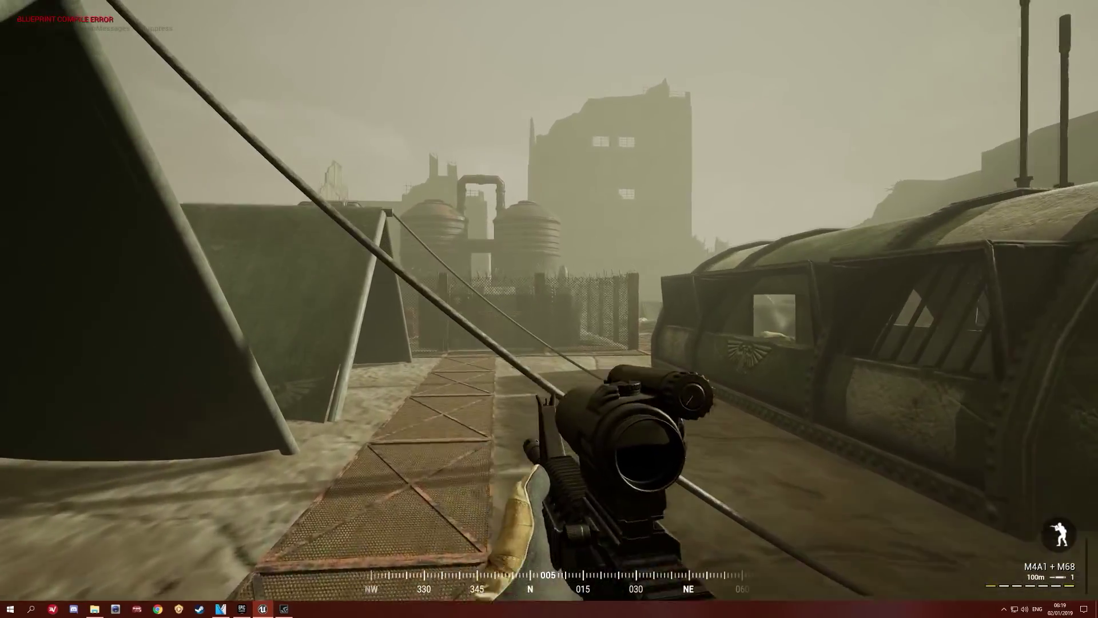
pyautogui.press('w')
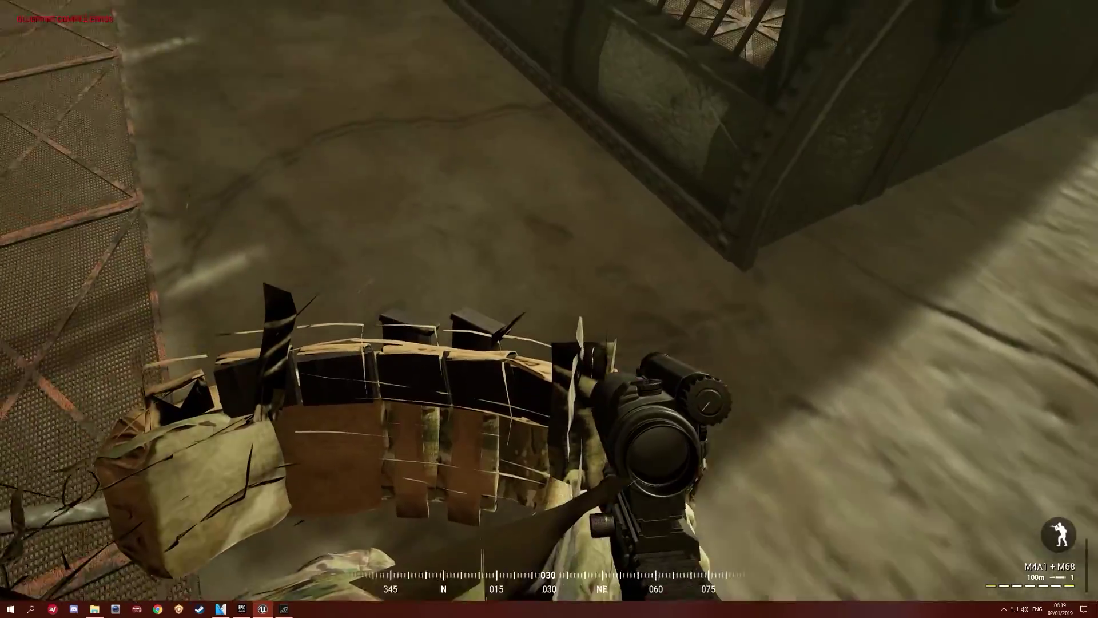
pyautogui.press('w')
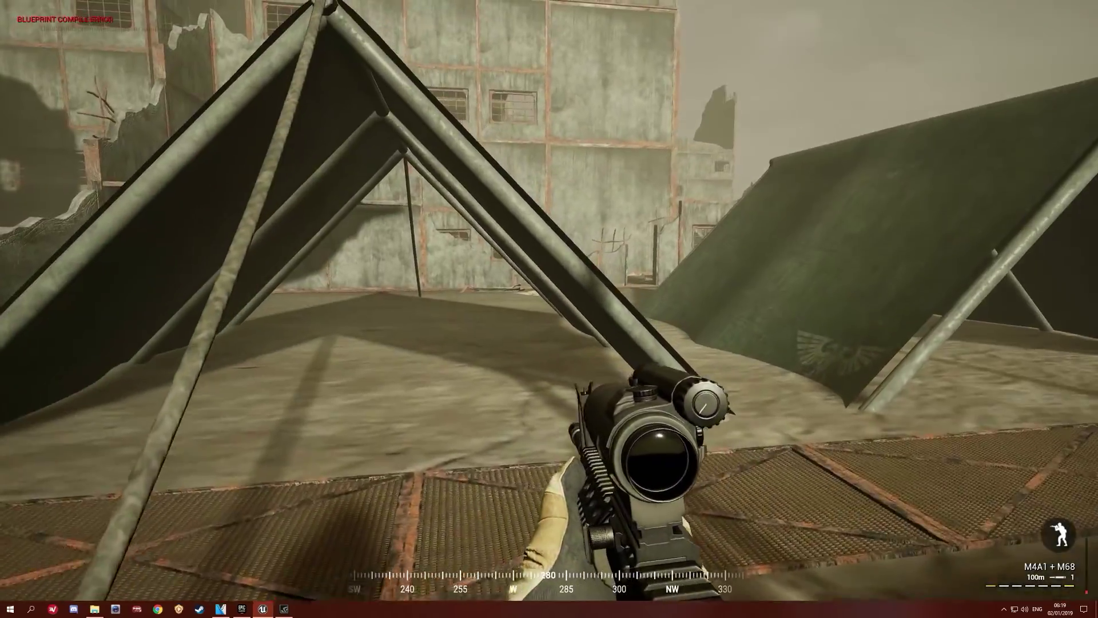
pyautogui.press('w')
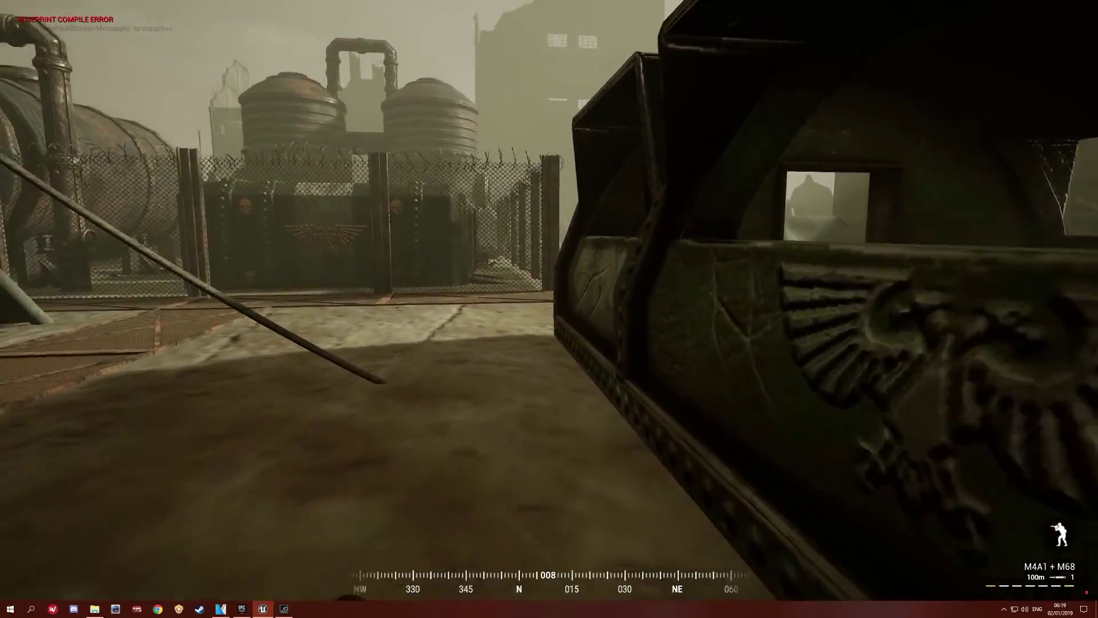
pyautogui.press('w')
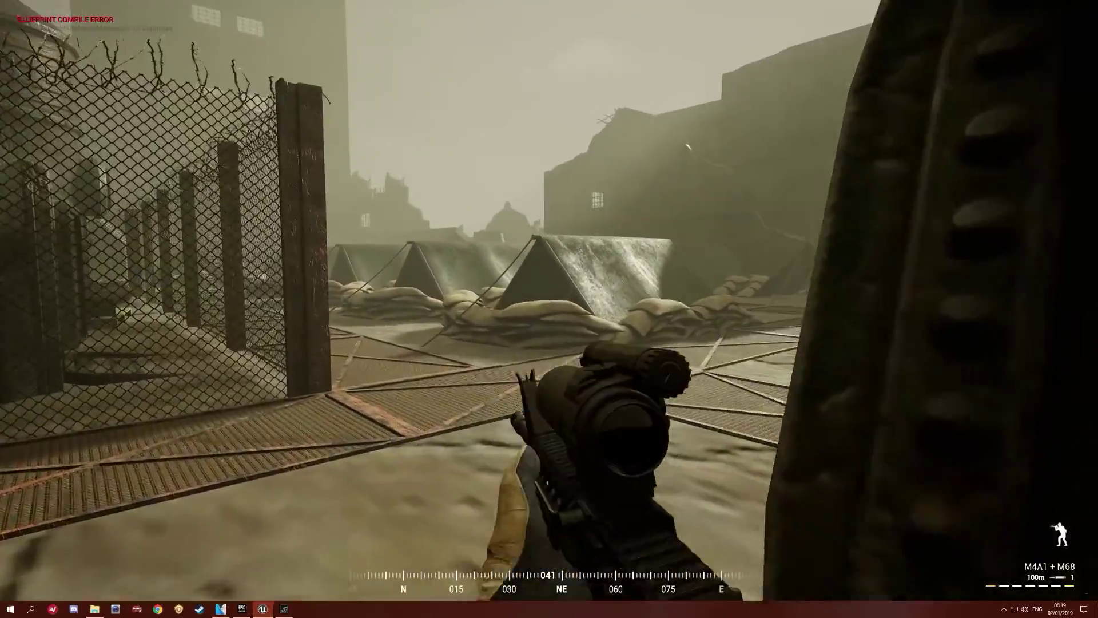
pyautogui.press('w')
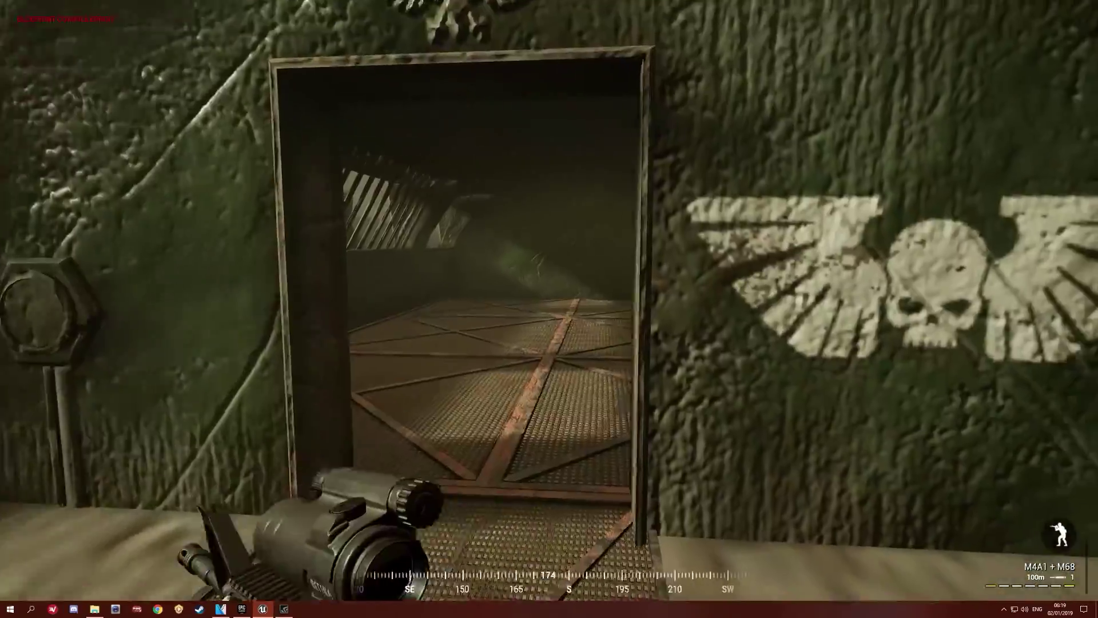
pyautogui.press('w')
pyautogui.press('w')
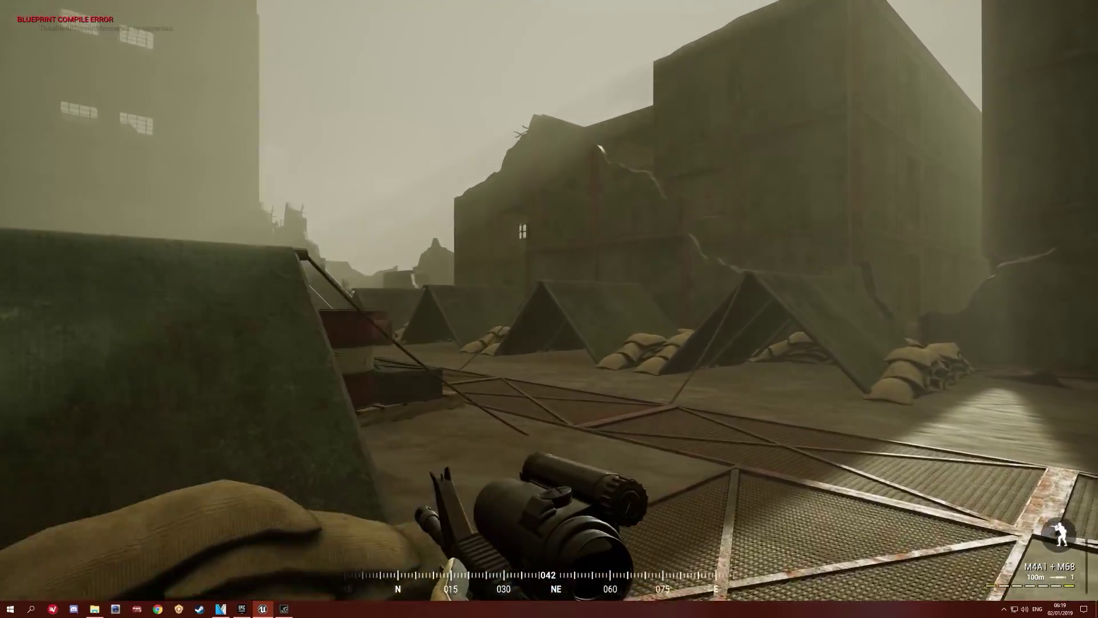
# Step: Pass the tent row, the gate and the green barriers, then follow the fenced walkway
pyautogui.press('w')
pyautogui.press('w')
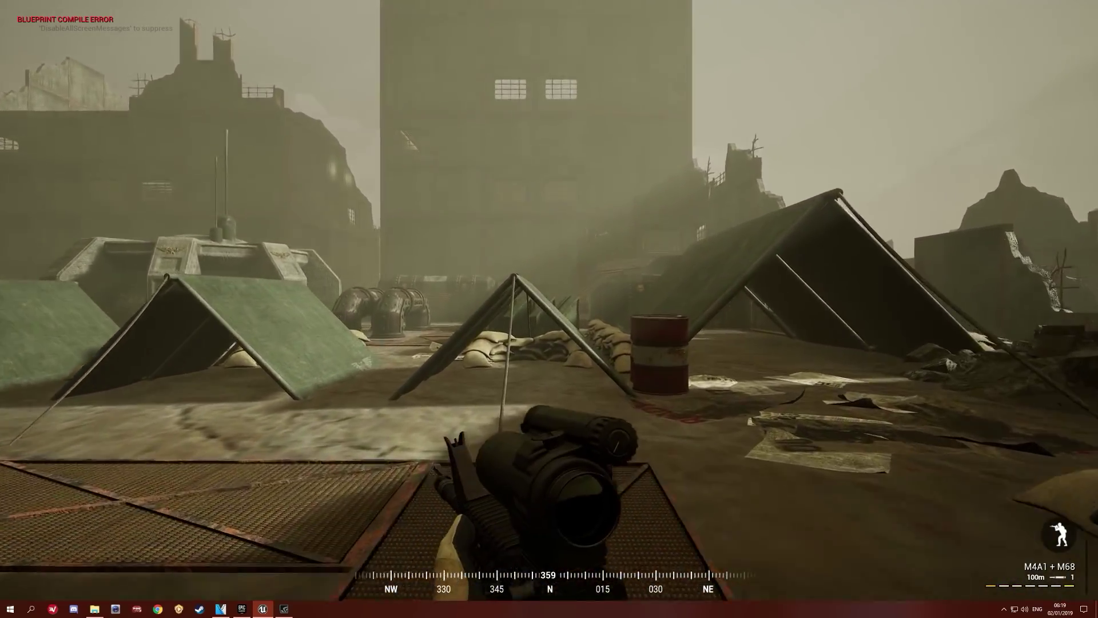
pyautogui.press('w')
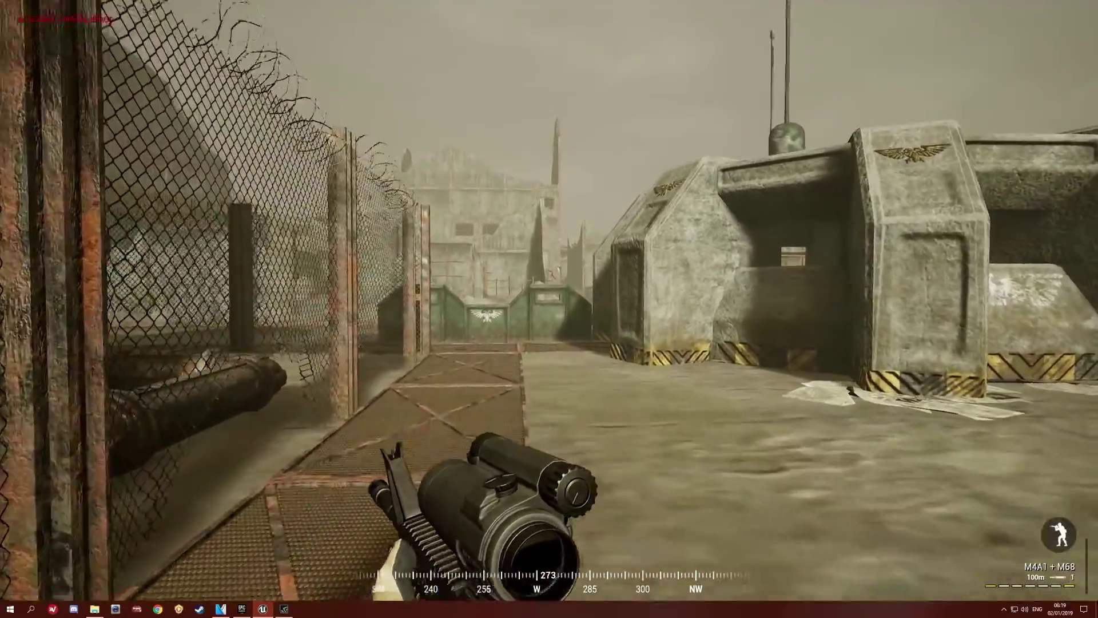
pyautogui.press('w')
pyautogui.press('w')
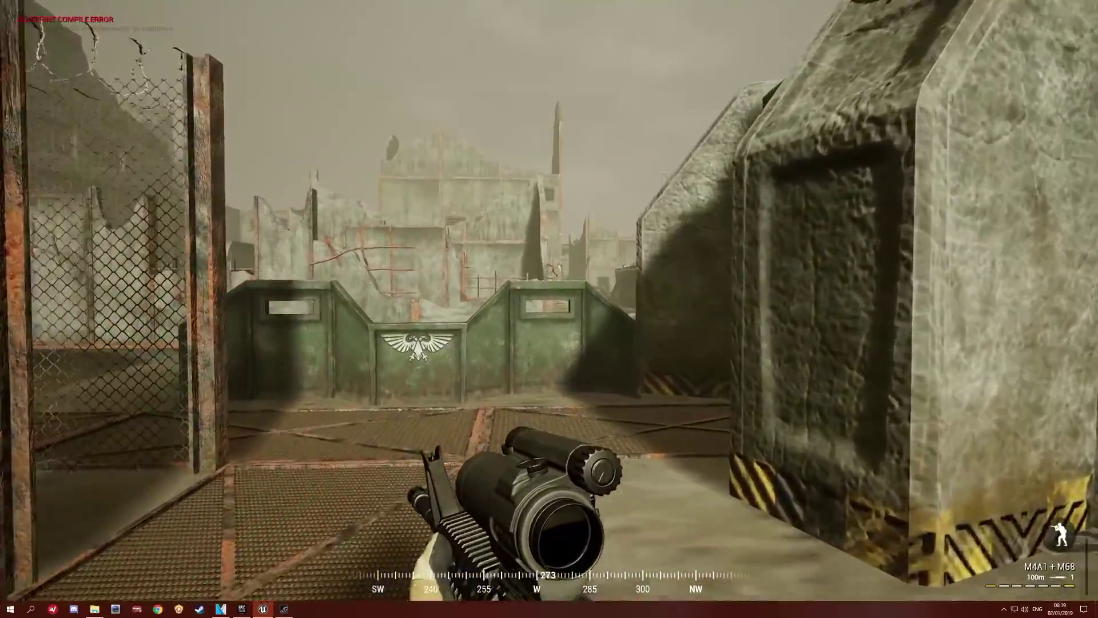
pyautogui.press('w')
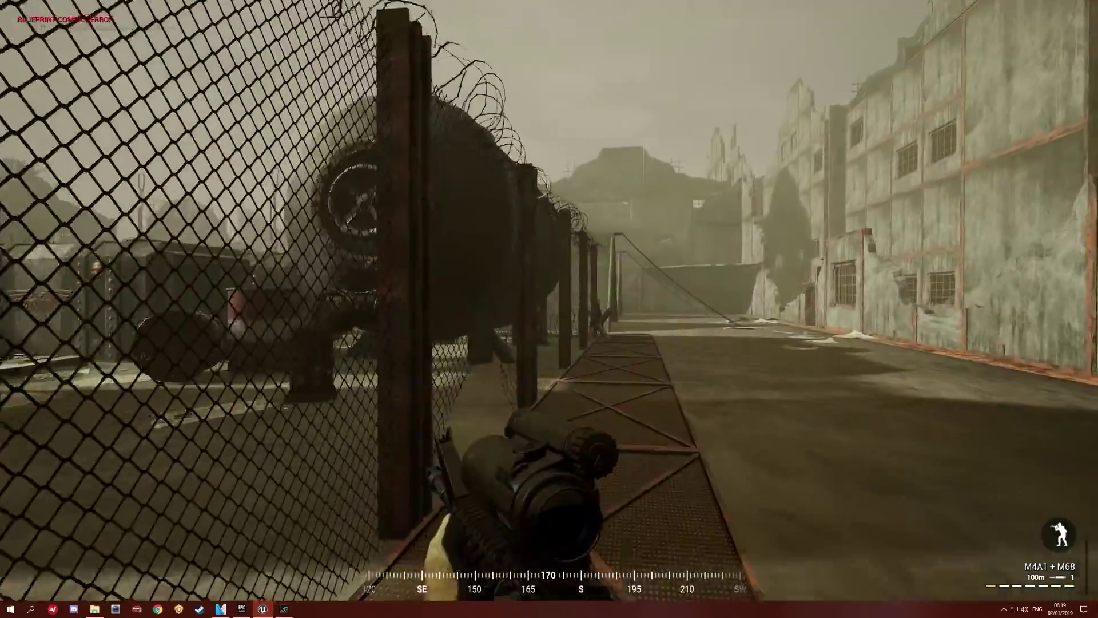
pyautogui.press('w')
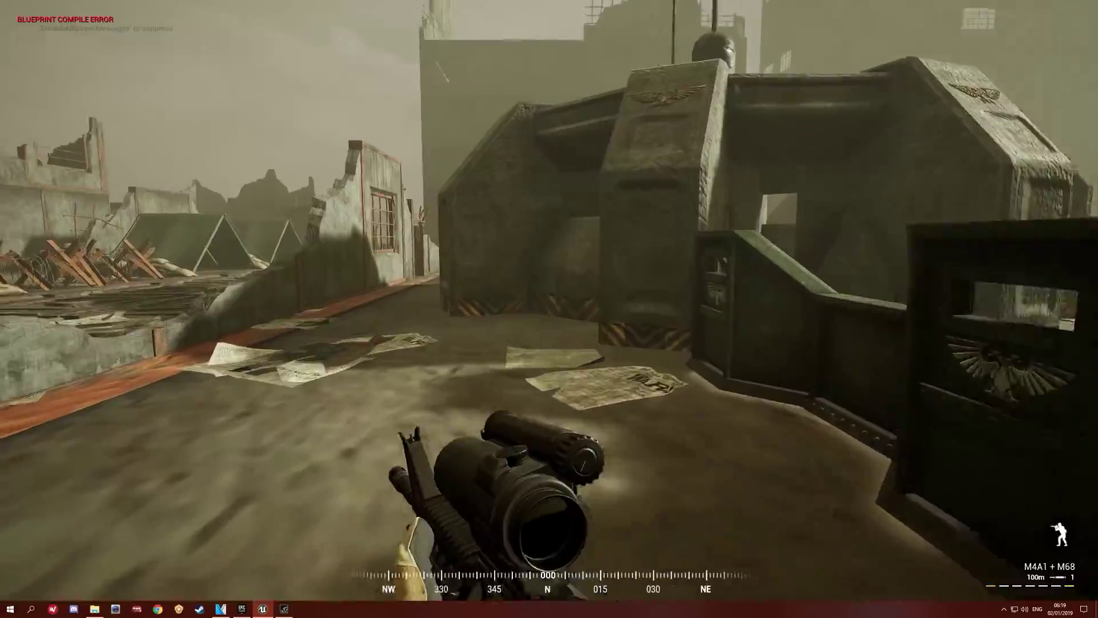
pyautogui.press('w')
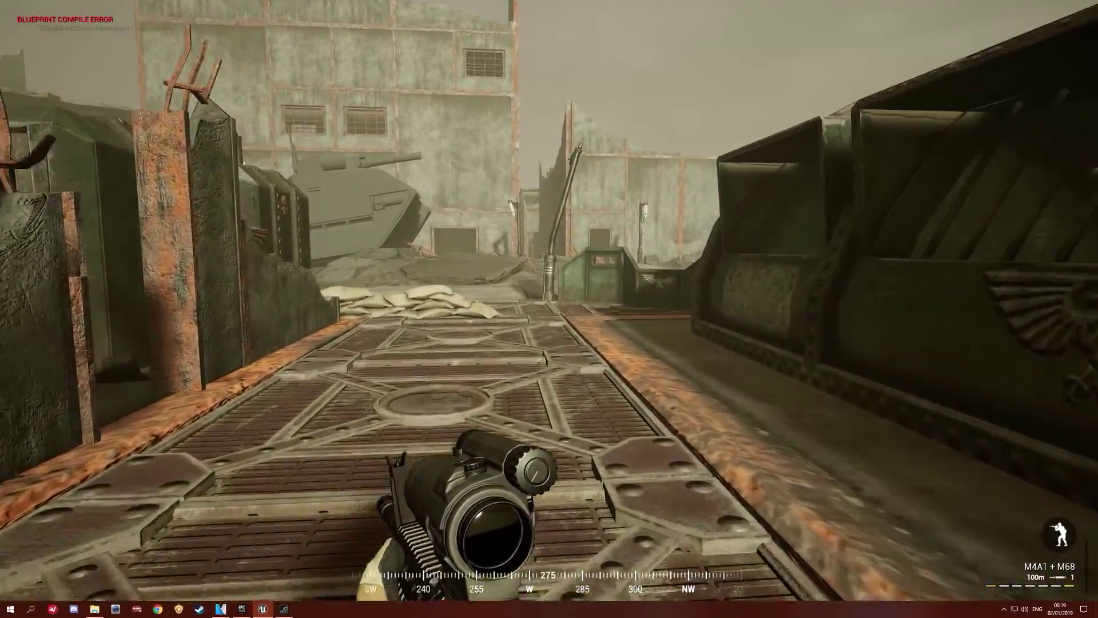
# Step: Leave the metal walkway and follow the street past the tank toward the bridge
pyautogui.press('w')
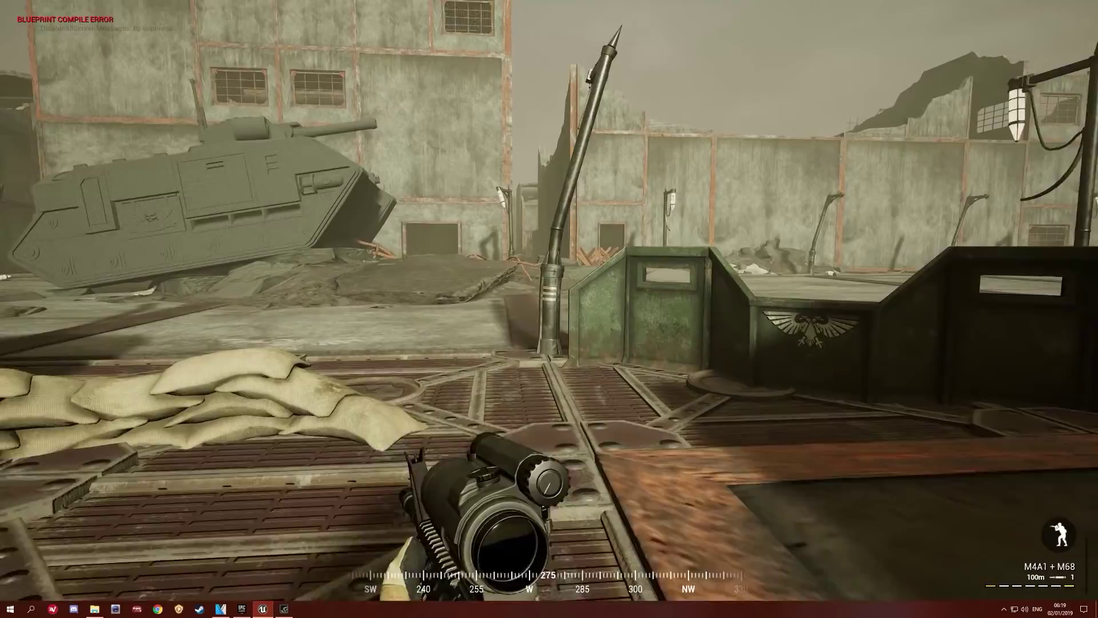
pyautogui.press('w')
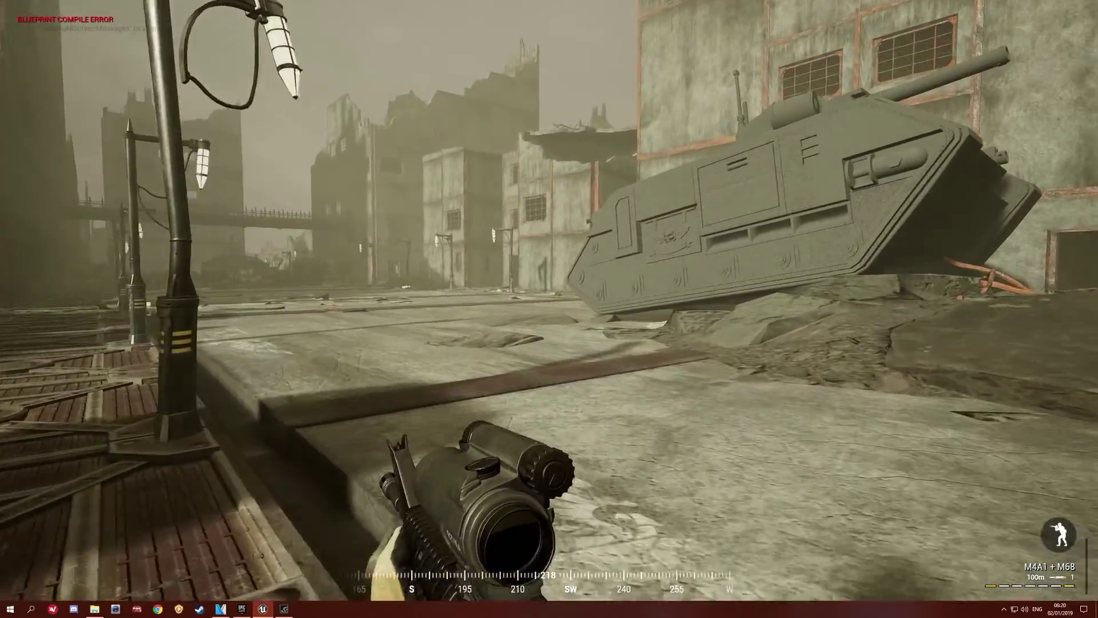
pyautogui.press('w')
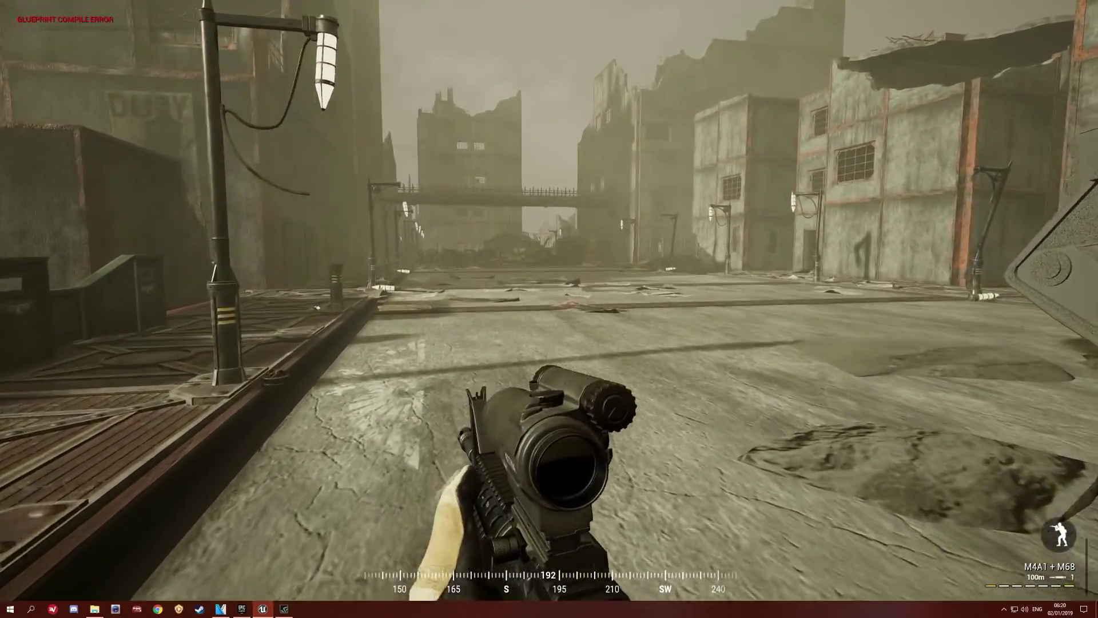
pyautogui.press('w')
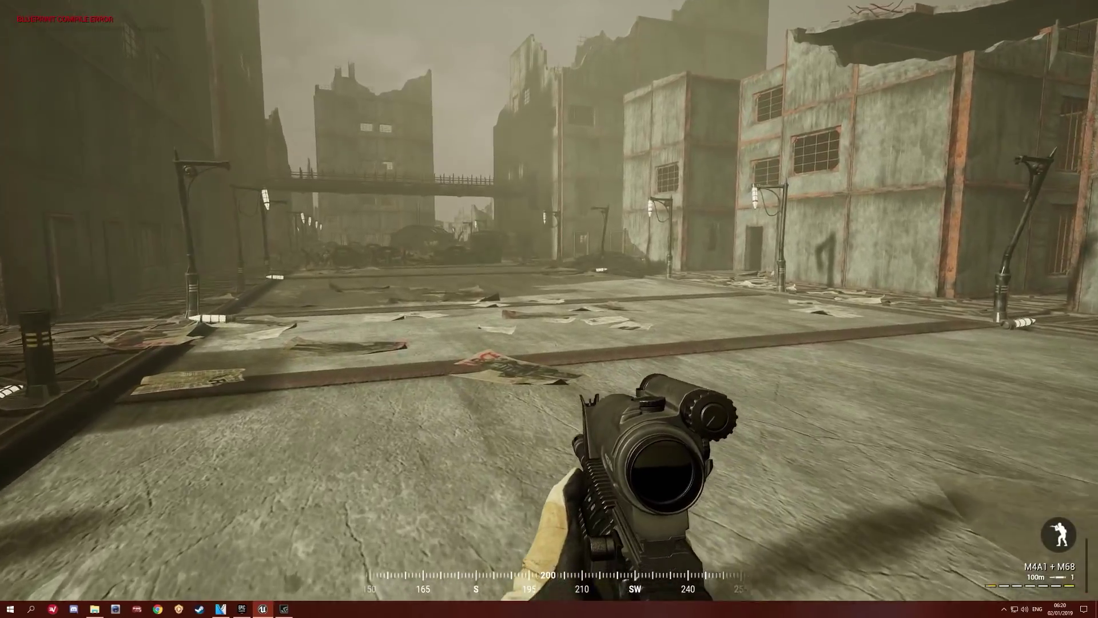
pyautogui.press('w')
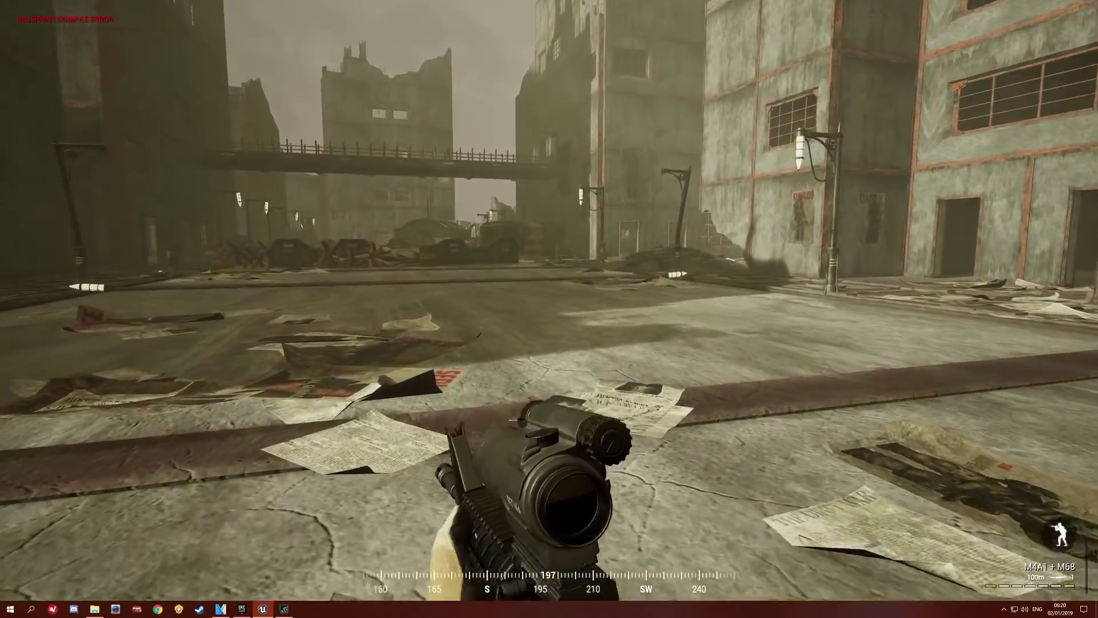
pyautogui.press('w')
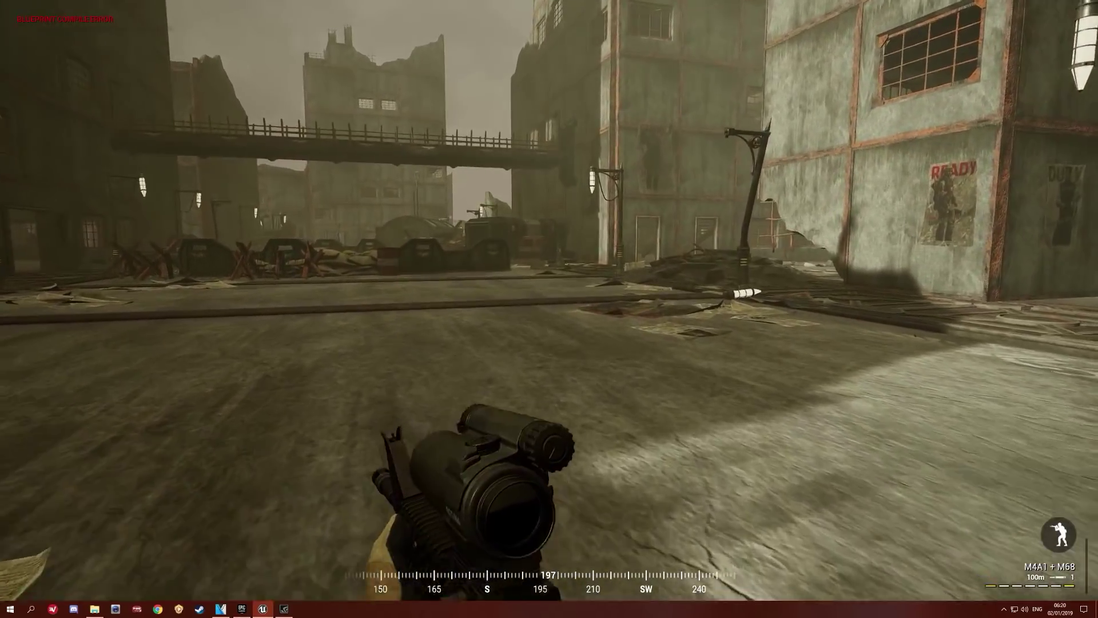
pyautogui.press('w')
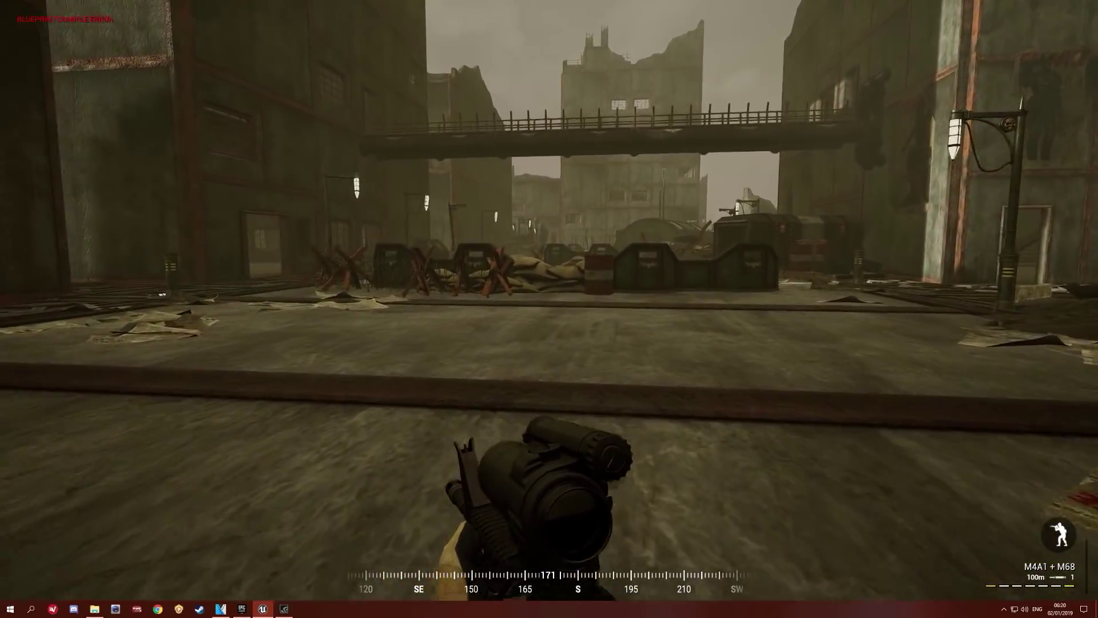
# Step: Walk toward the tank traps, past the lamppost, and up to the barricade
pyautogui.press('w')
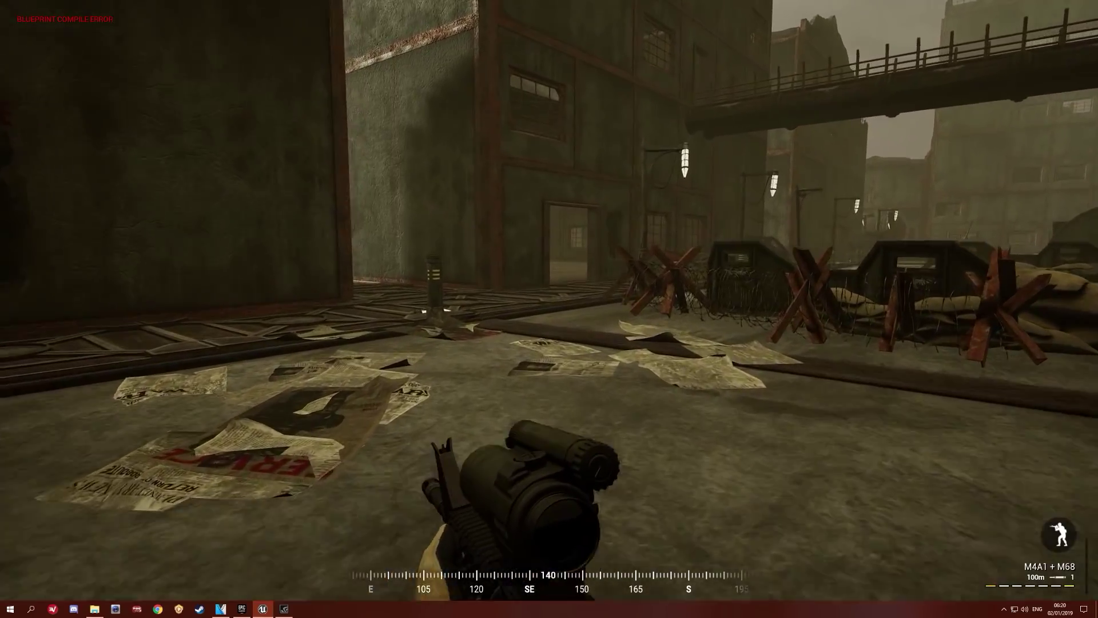
pyautogui.press('w')
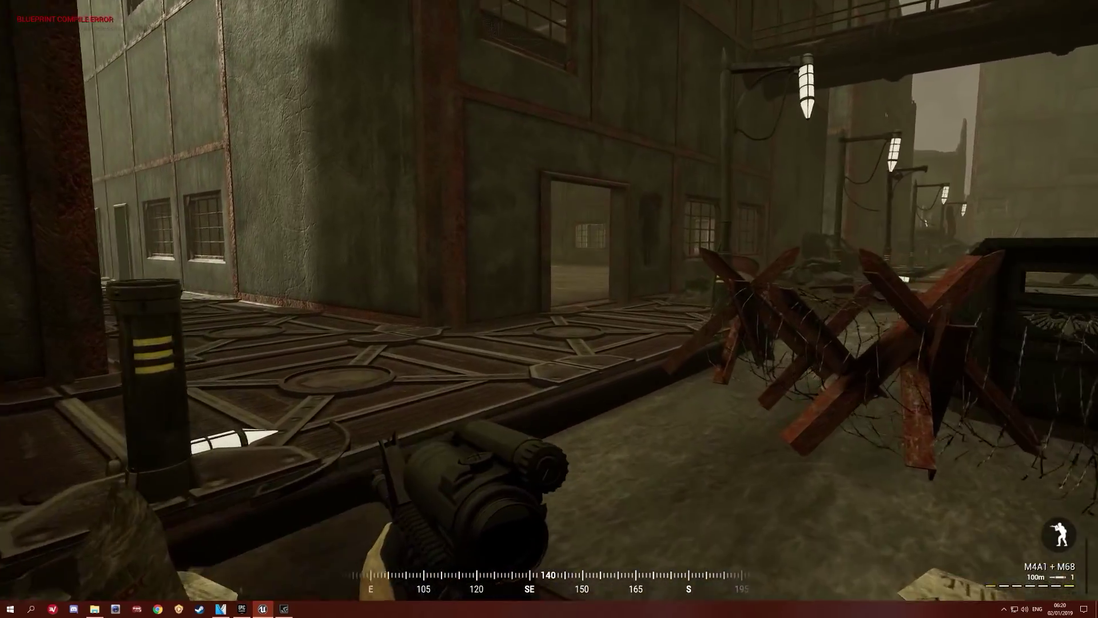
pyautogui.press('w')
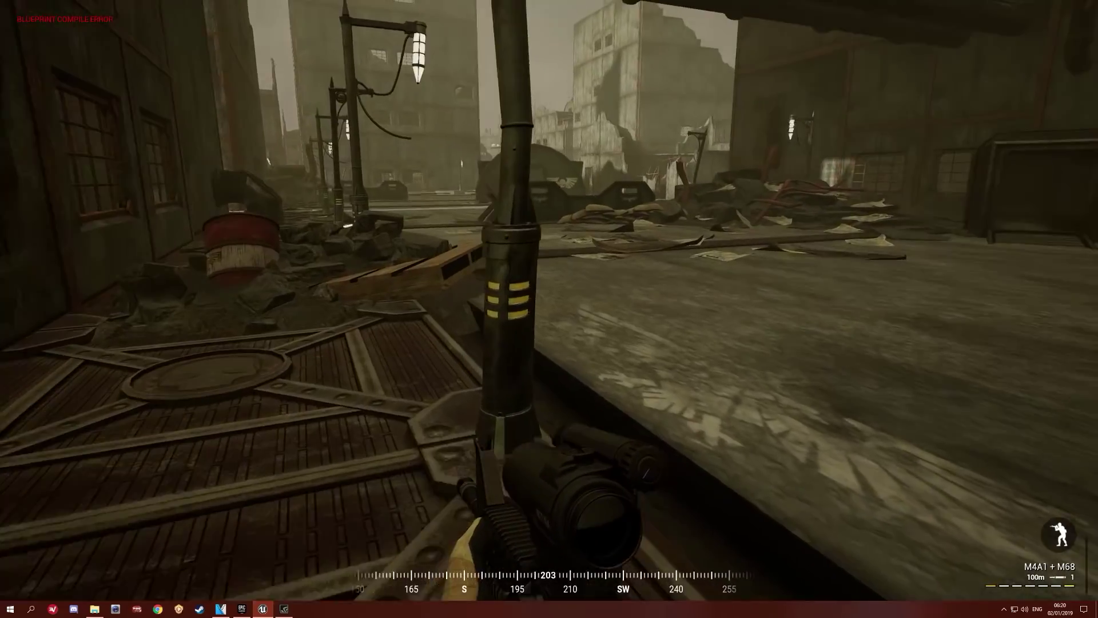
pyautogui.press('w')
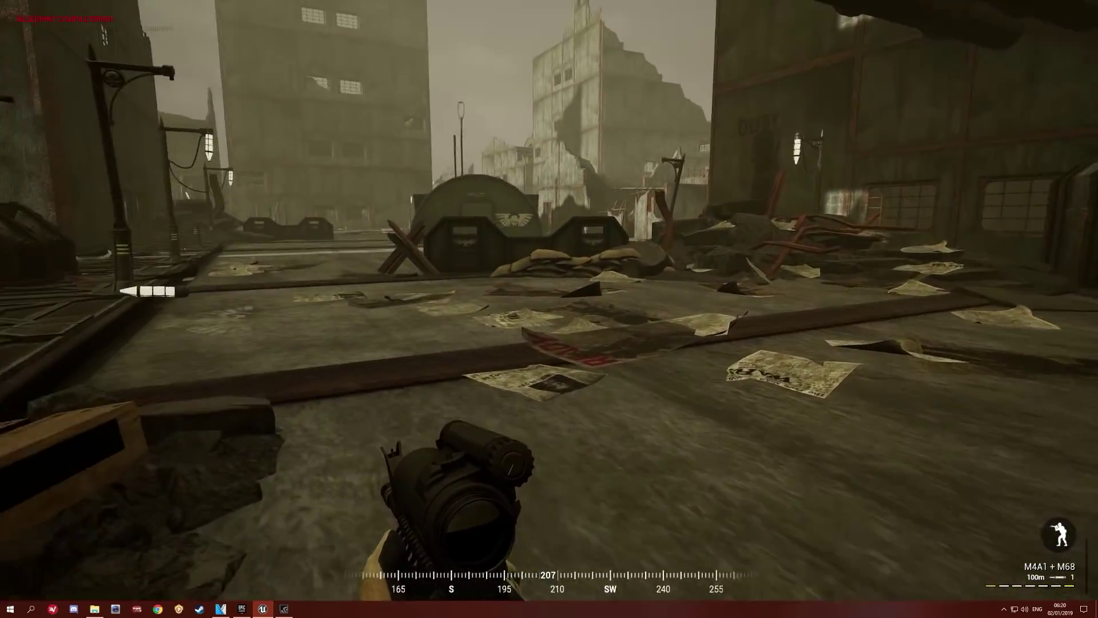
pyautogui.press('w')
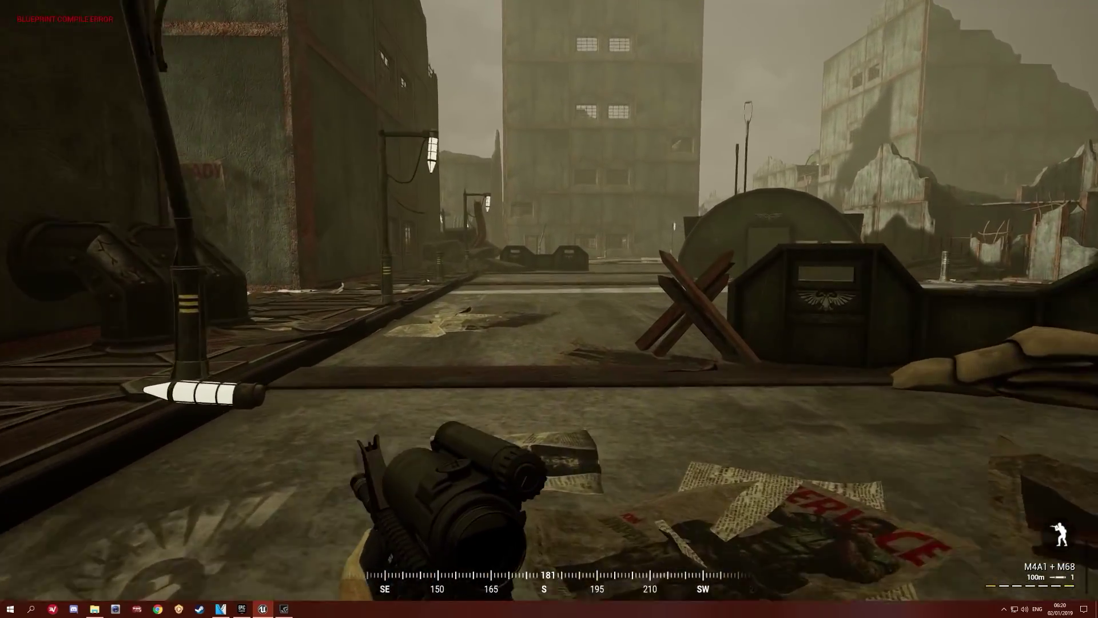
pyautogui.press('w')
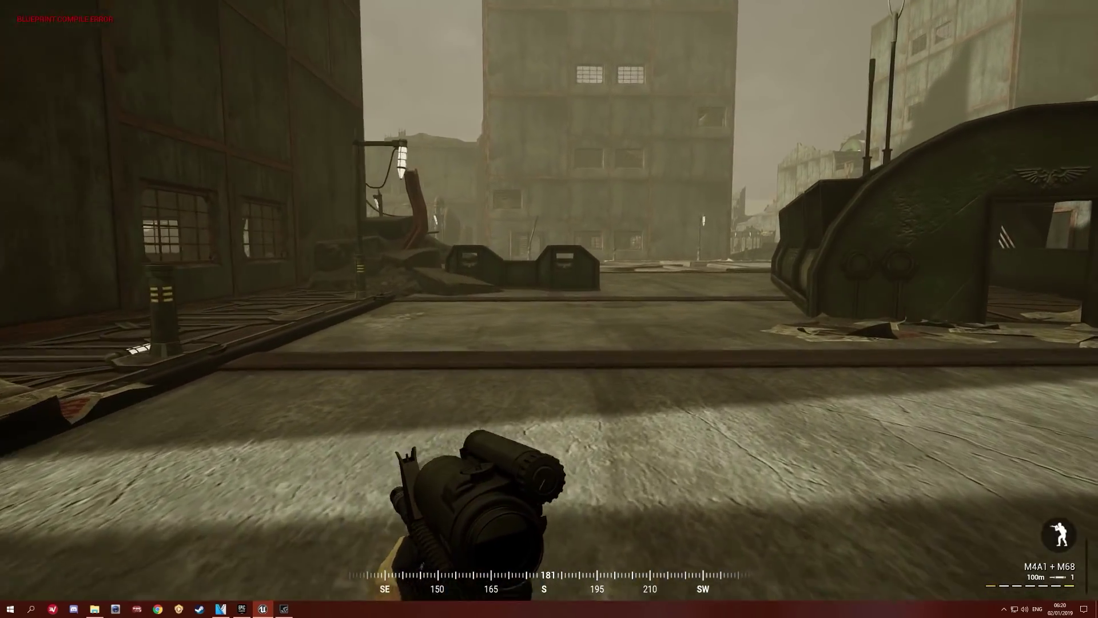
pyautogui.press('w')
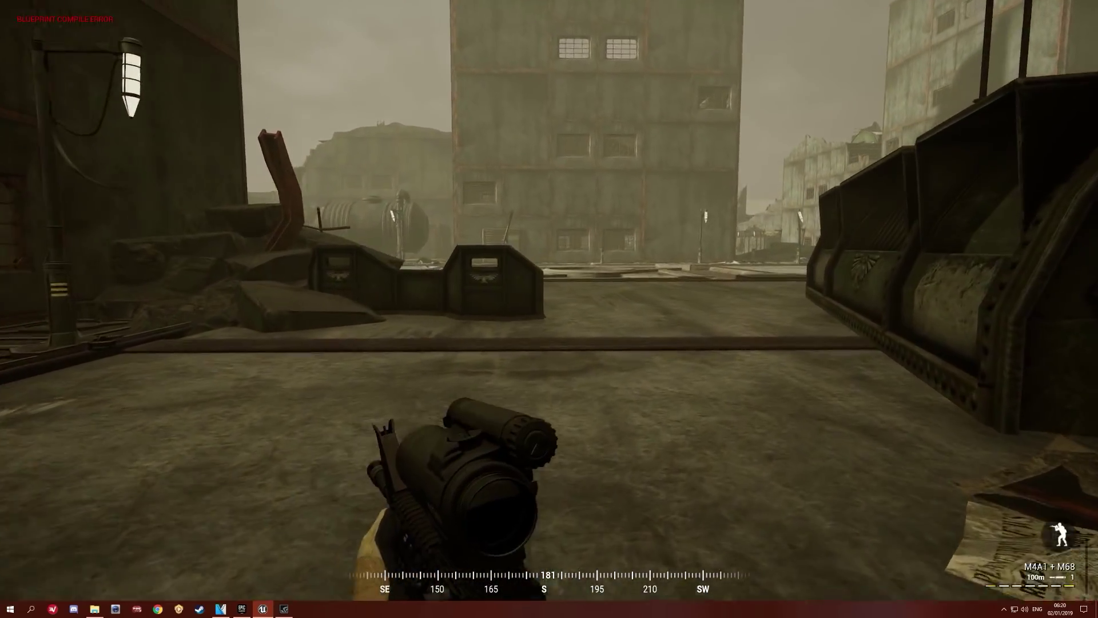
# Step: Pass the large bunker to the lamppost and look up at the sky
pyautogui.press('w')
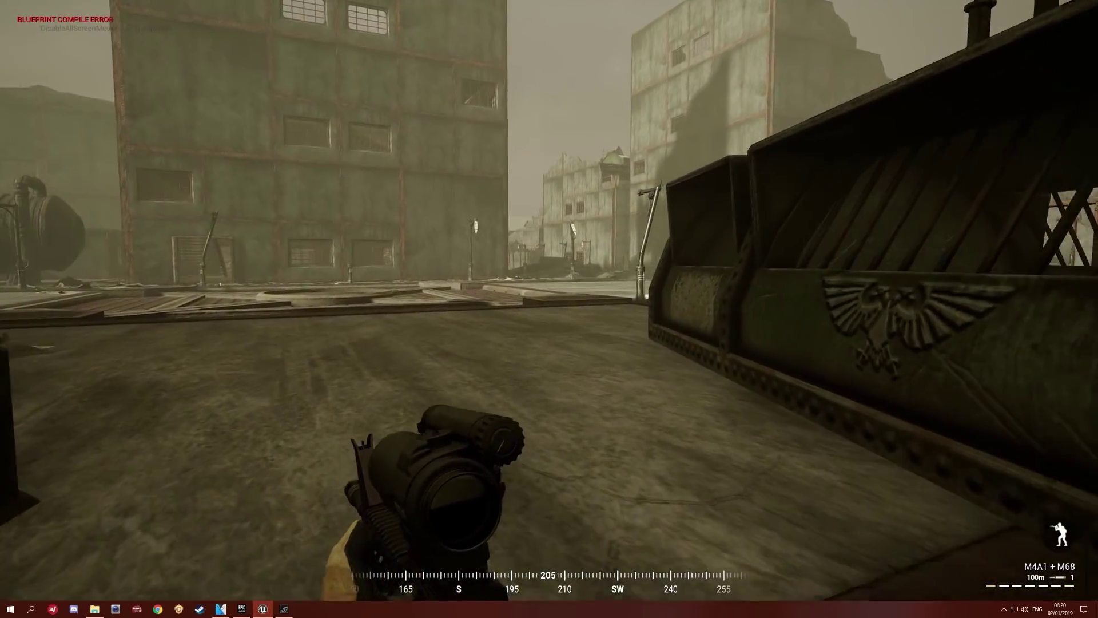
pyautogui.press('w')
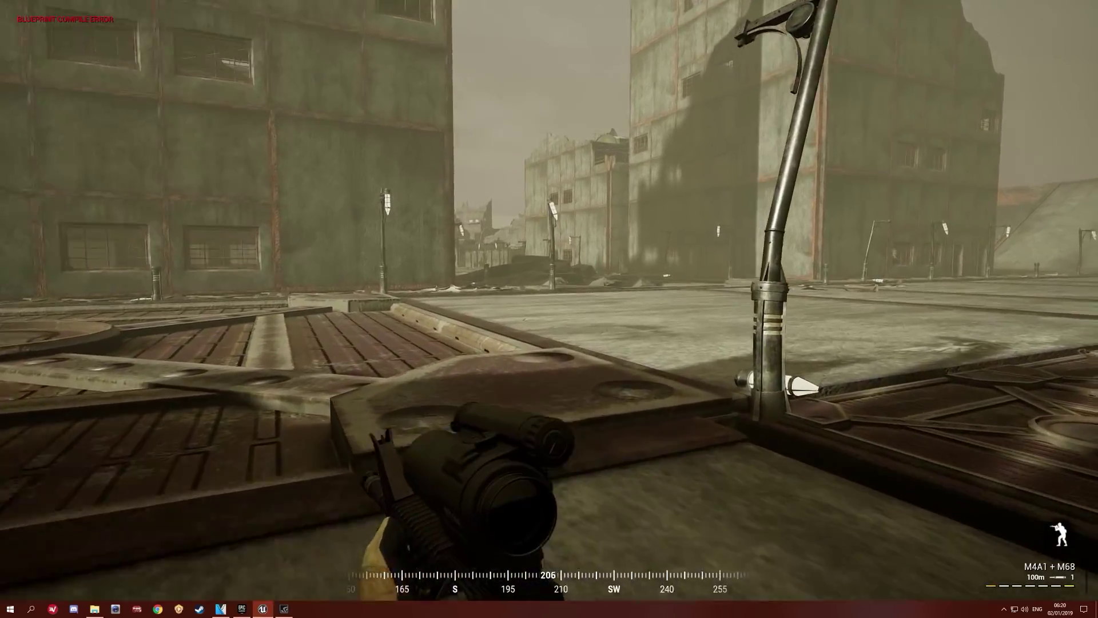
pyautogui.press('w')
pyautogui.press('w')
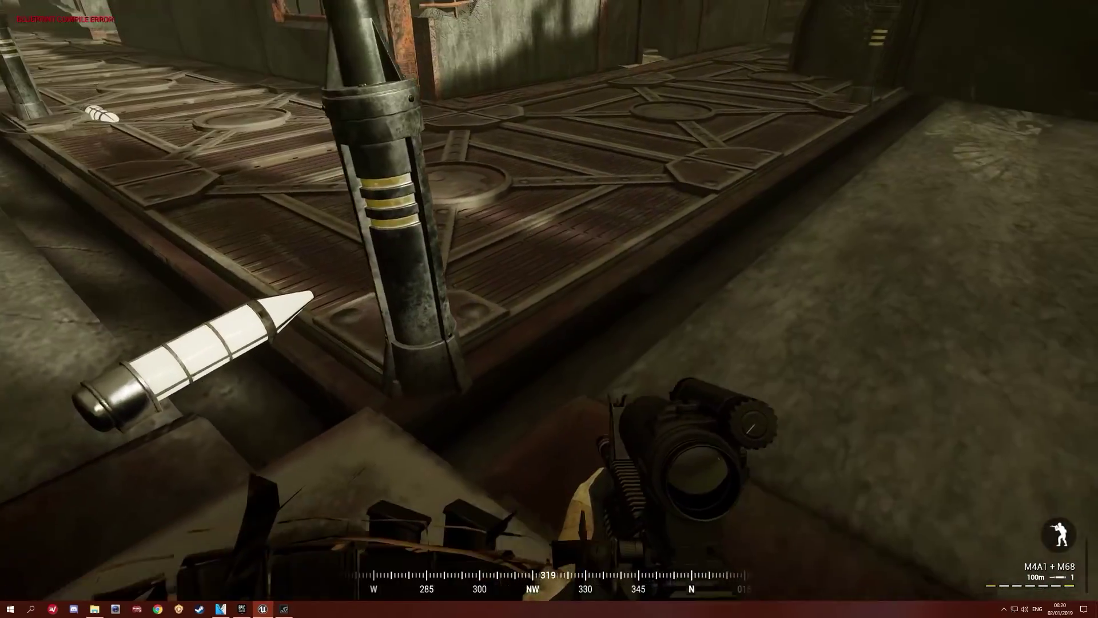
pyautogui.press('w')
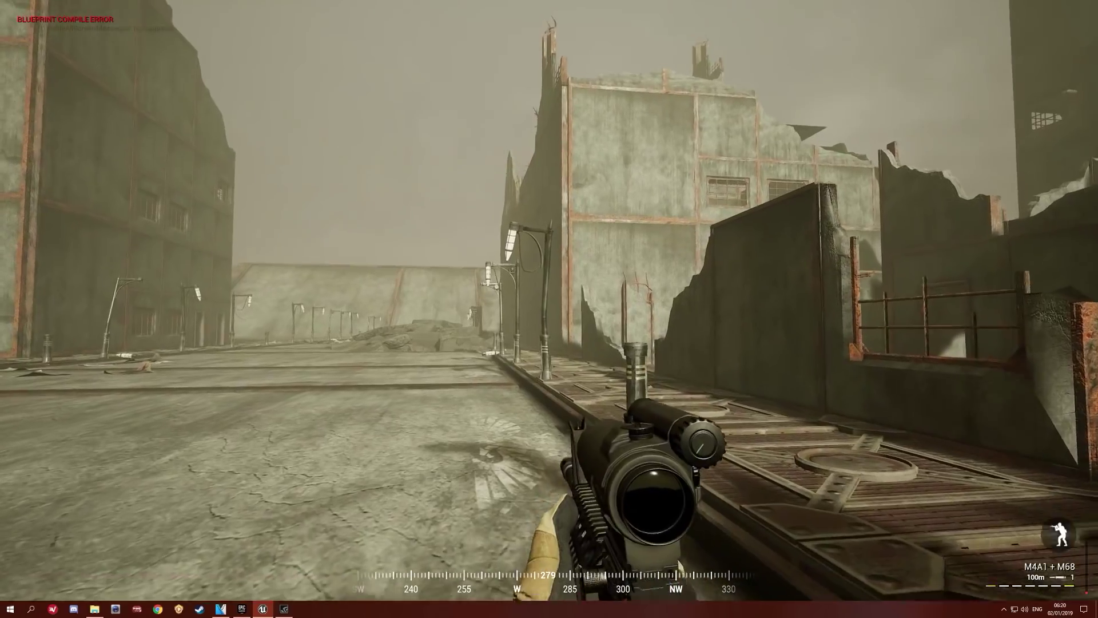
pyautogui.press('w')
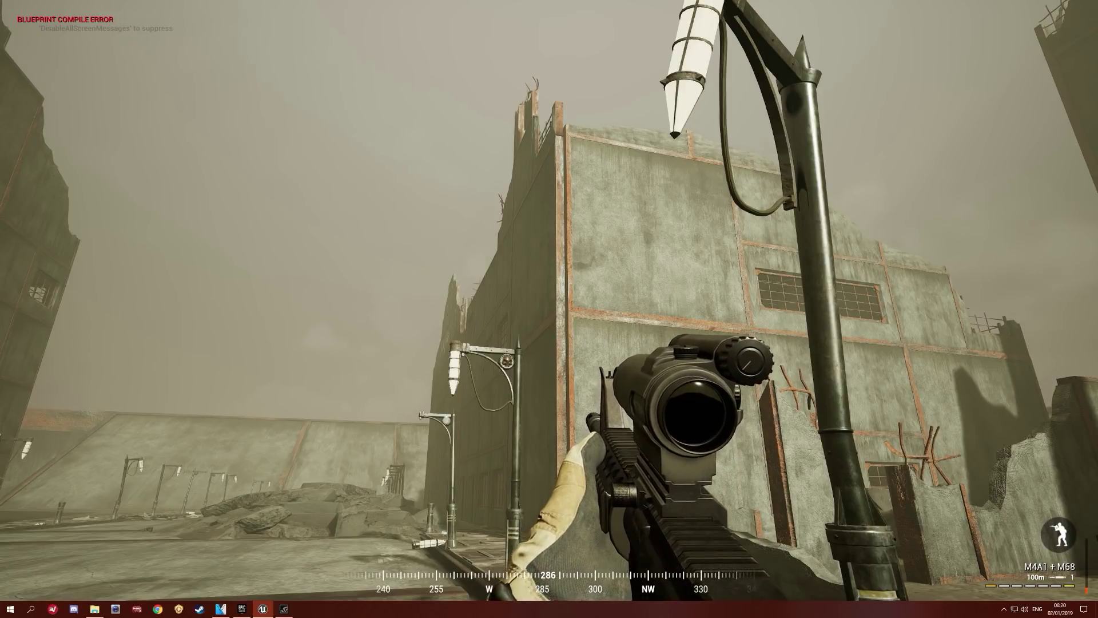
pyautogui.press('w')
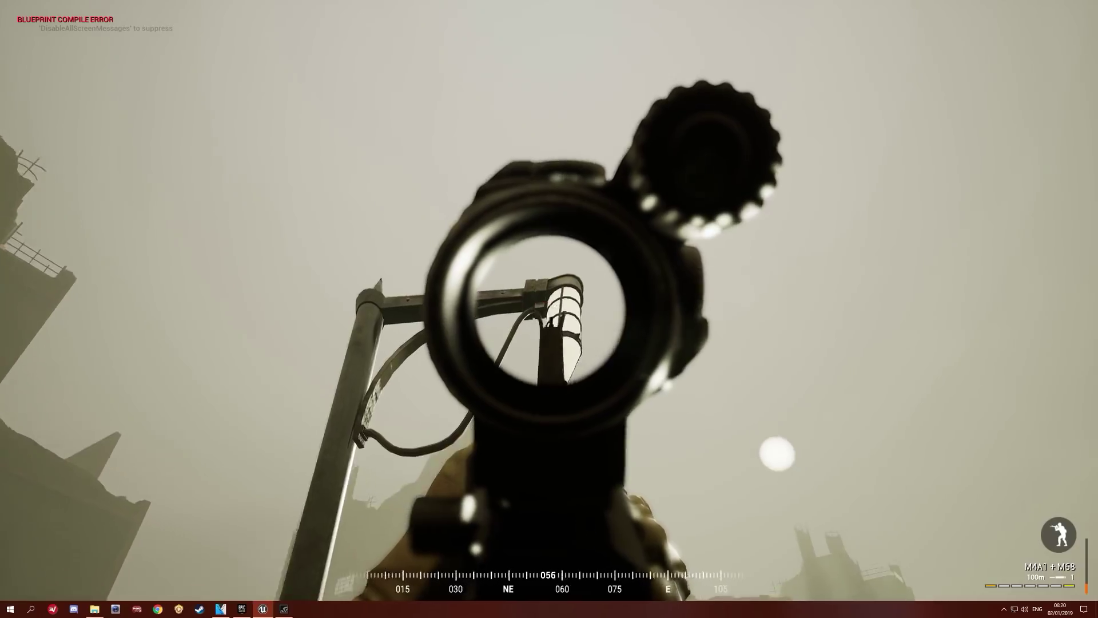
# Step: Look up to the top of the tall ruined tower, then walk to the rubble pile
pyautogui.press('w')
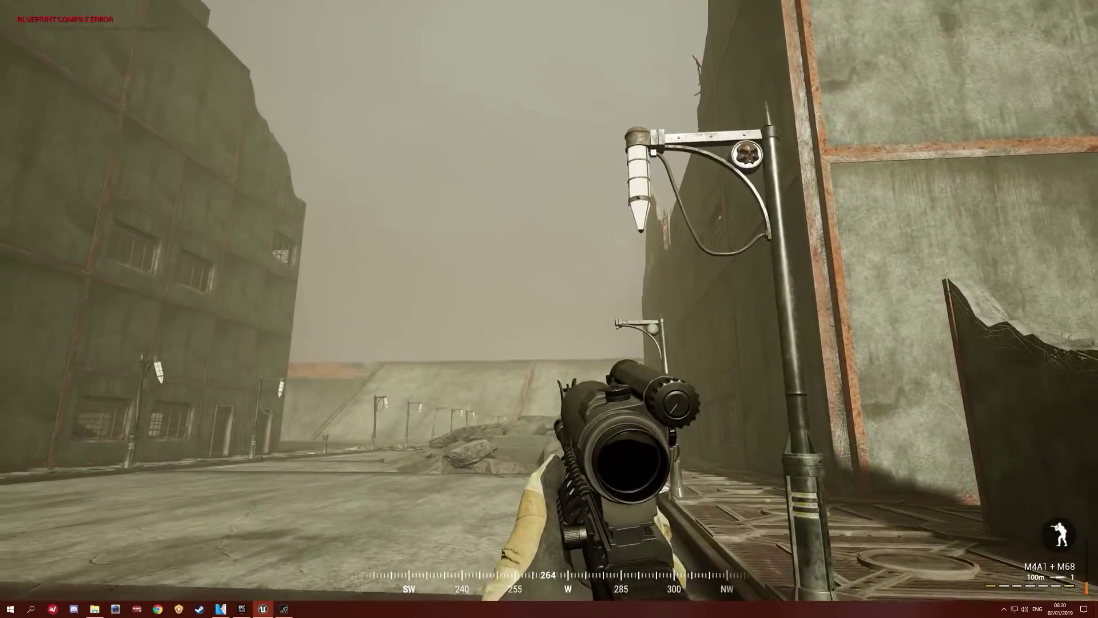
pyautogui.press('w')
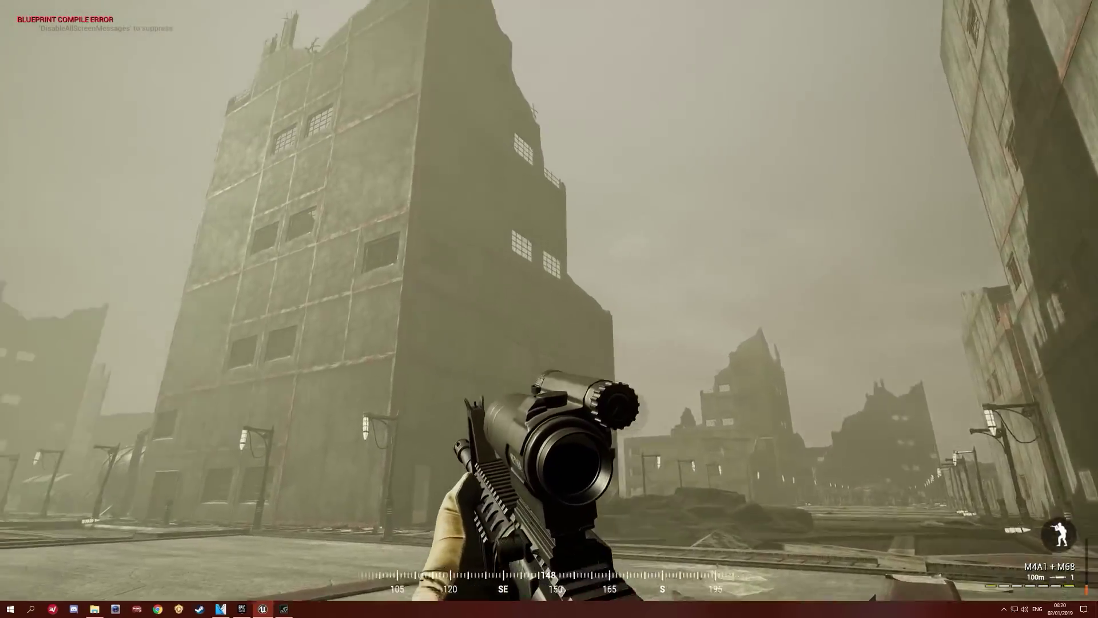
pyautogui.press('w')
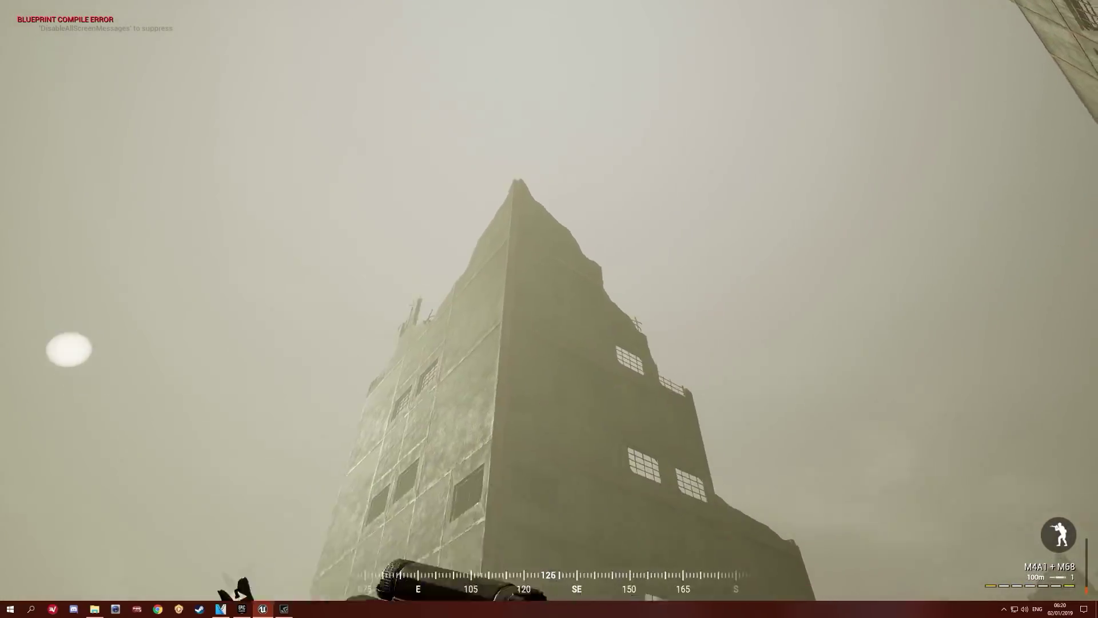
pyautogui.press('w')
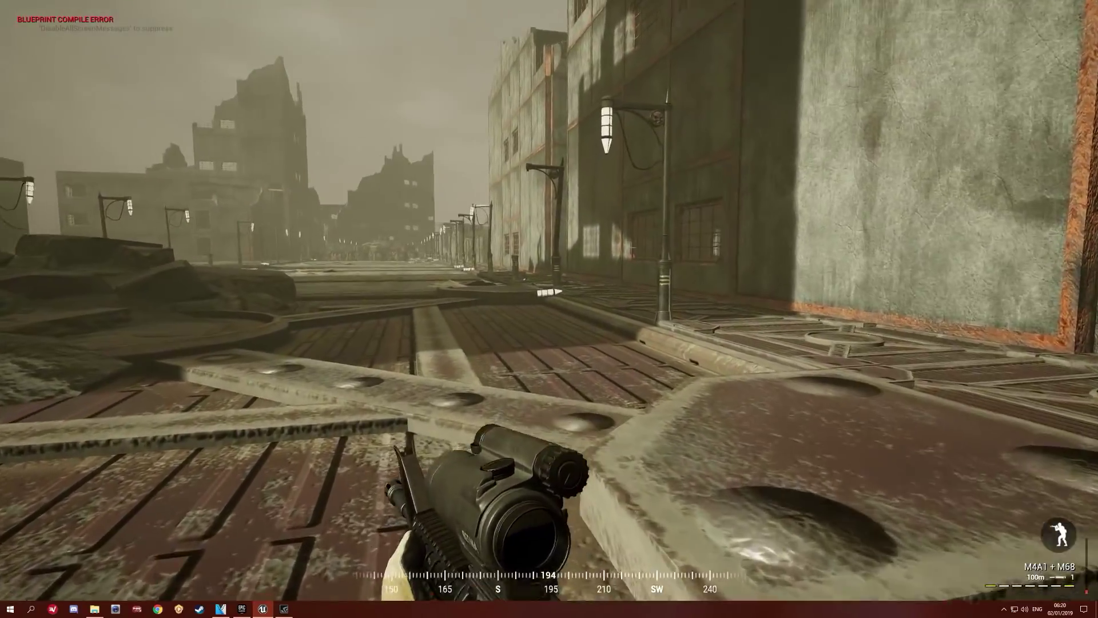
pyautogui.press('w')
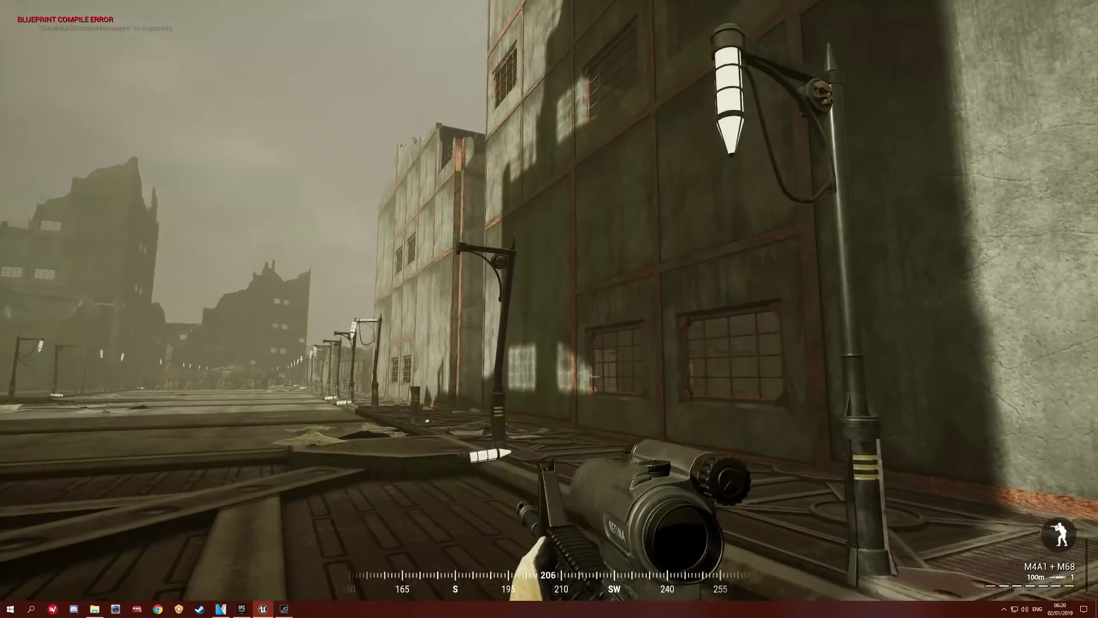
pyautogui.press('w')
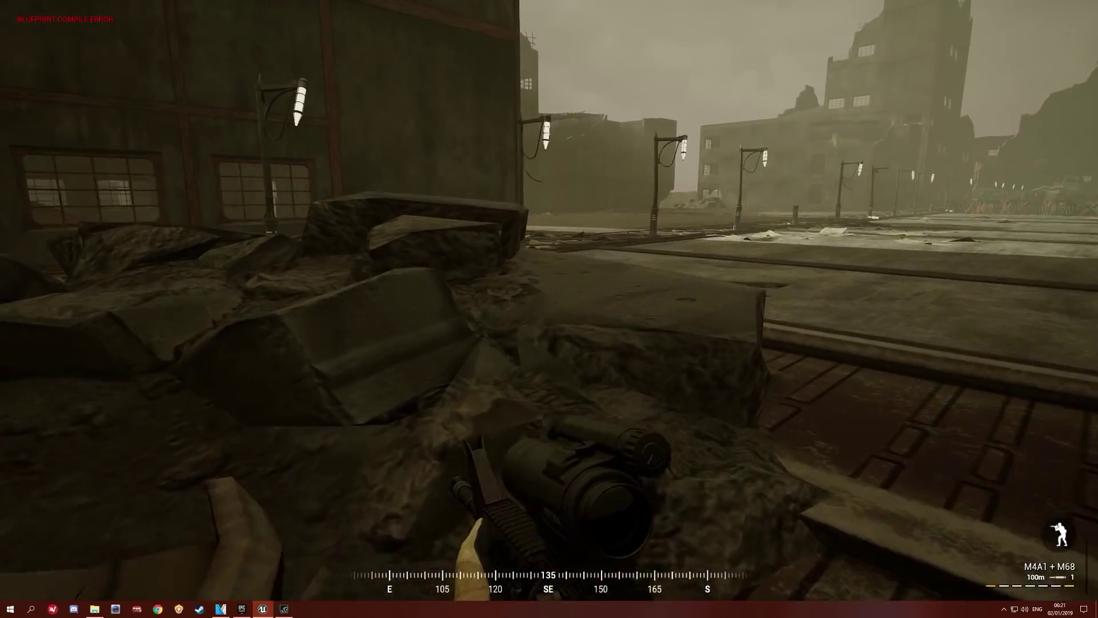
# Step: Walk past the rubble and down the street, scanning across the foggy plaza
pyautogui.press('w')
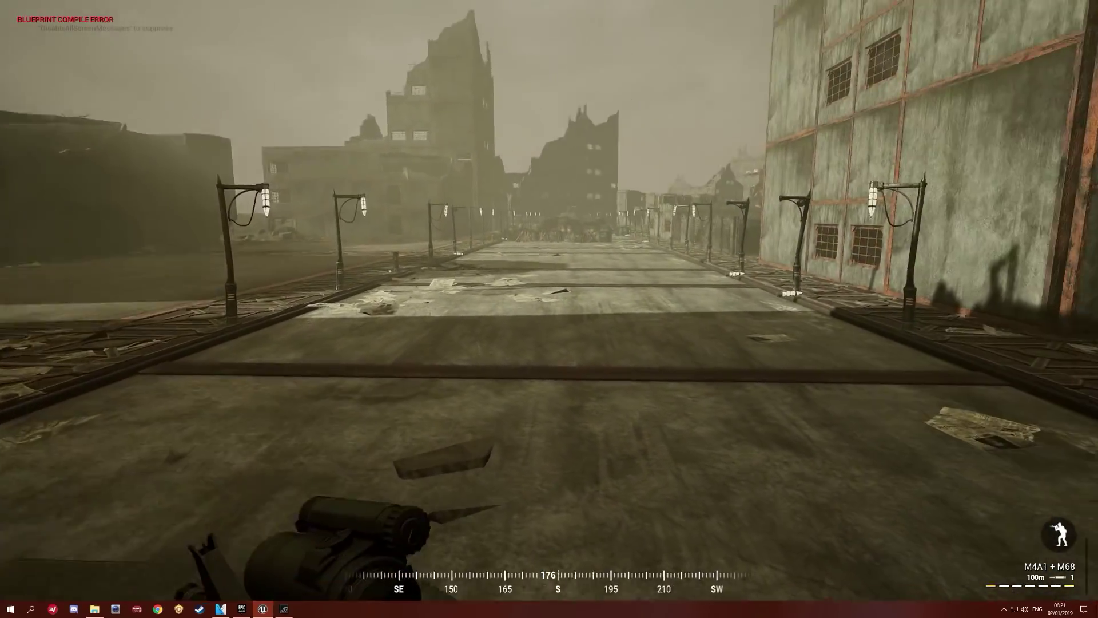
pyautogui.press('w')
pyautogui.press('w')
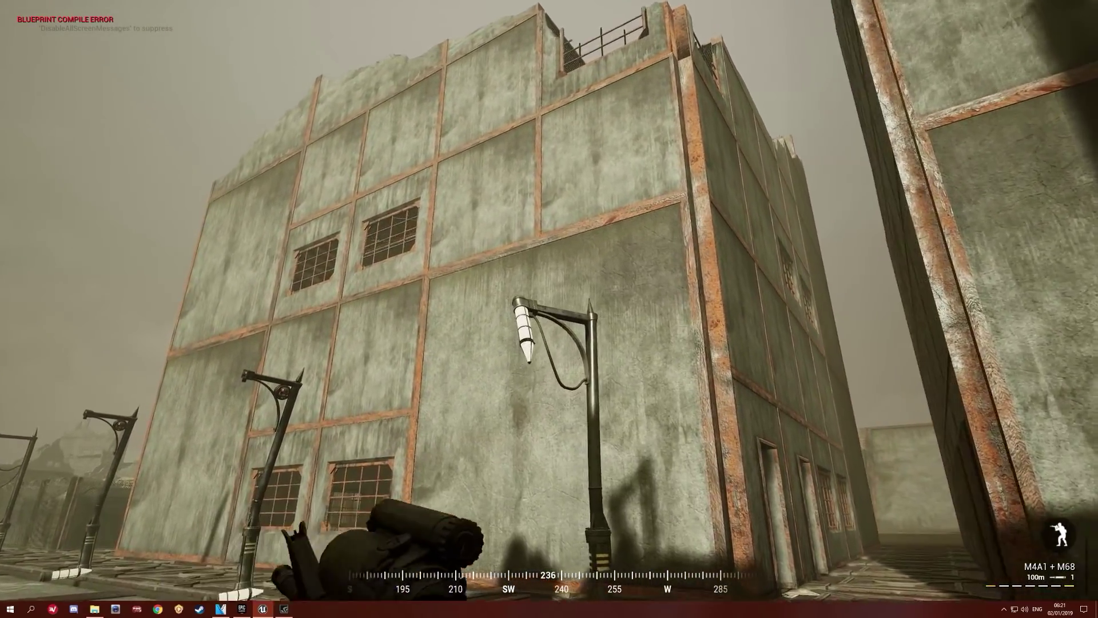
pyautogui.press('w')
pyautogui.press('w')
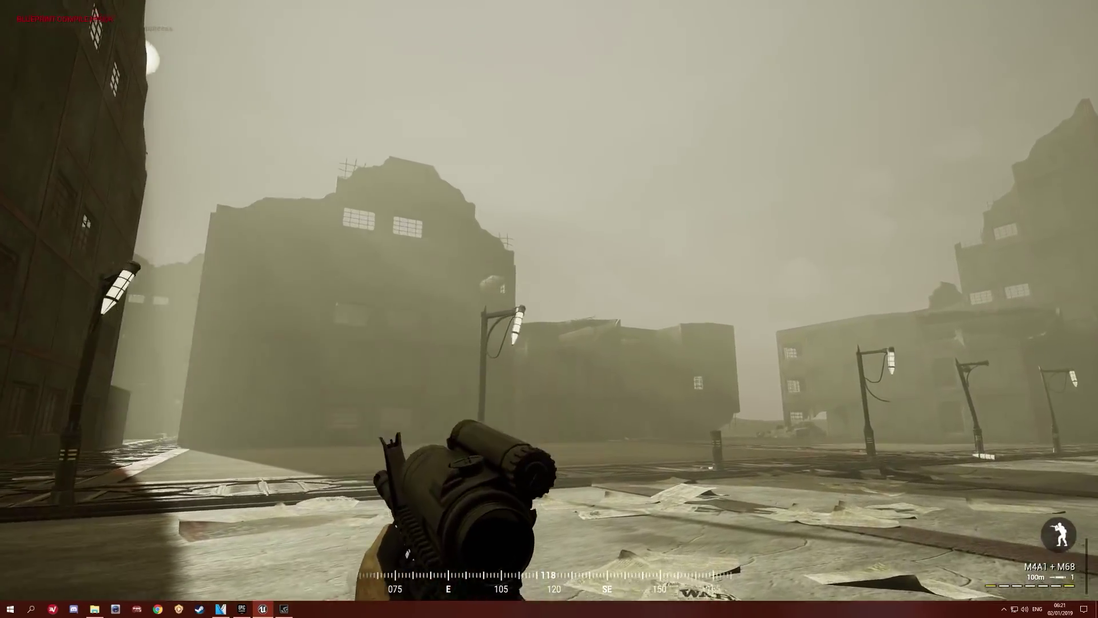
pyautogui.press('w')
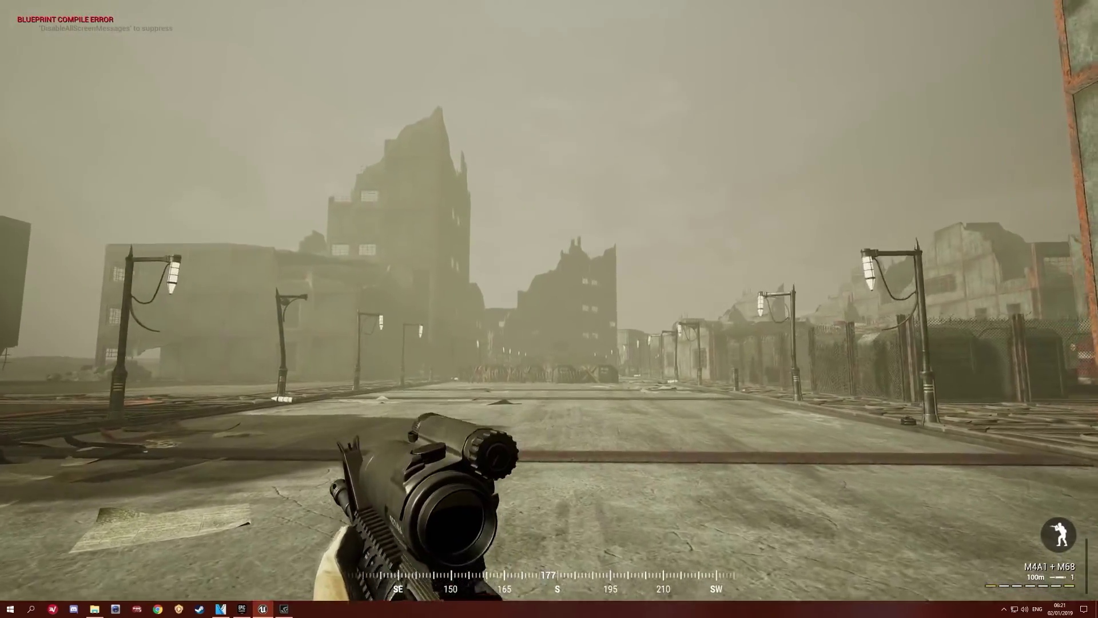
pyautogui.press('w')
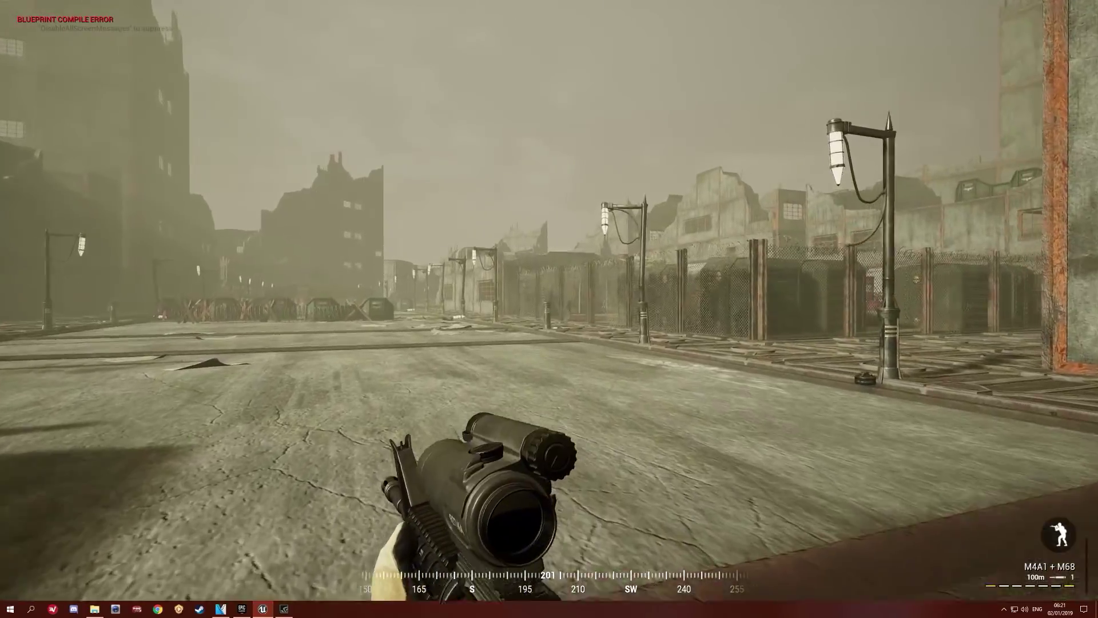
# Step: Pass the bent lamppost and further lampposts to reach the barrels and barricades
pyautogui.press('w')
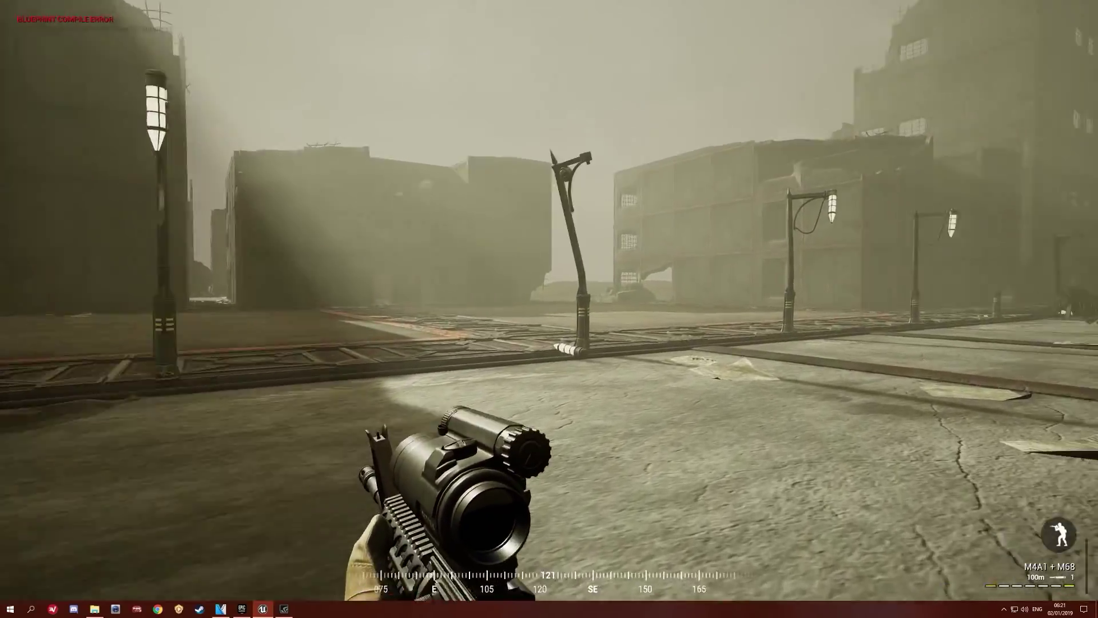
pyautogui.press('w')
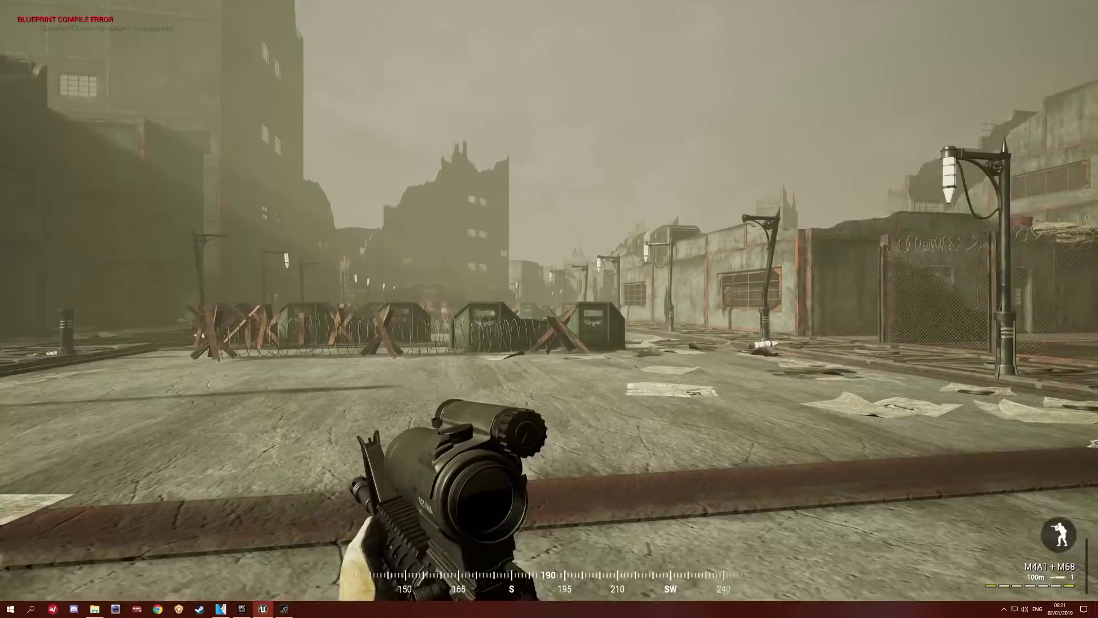
pyautogui.press('w')
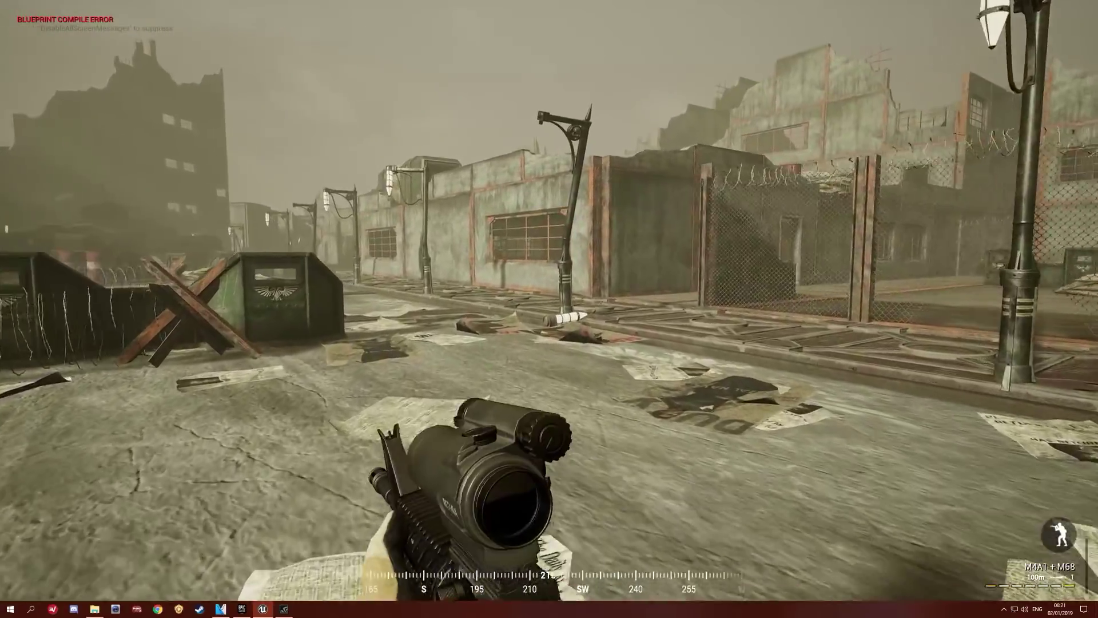
pyautogui.press('w')
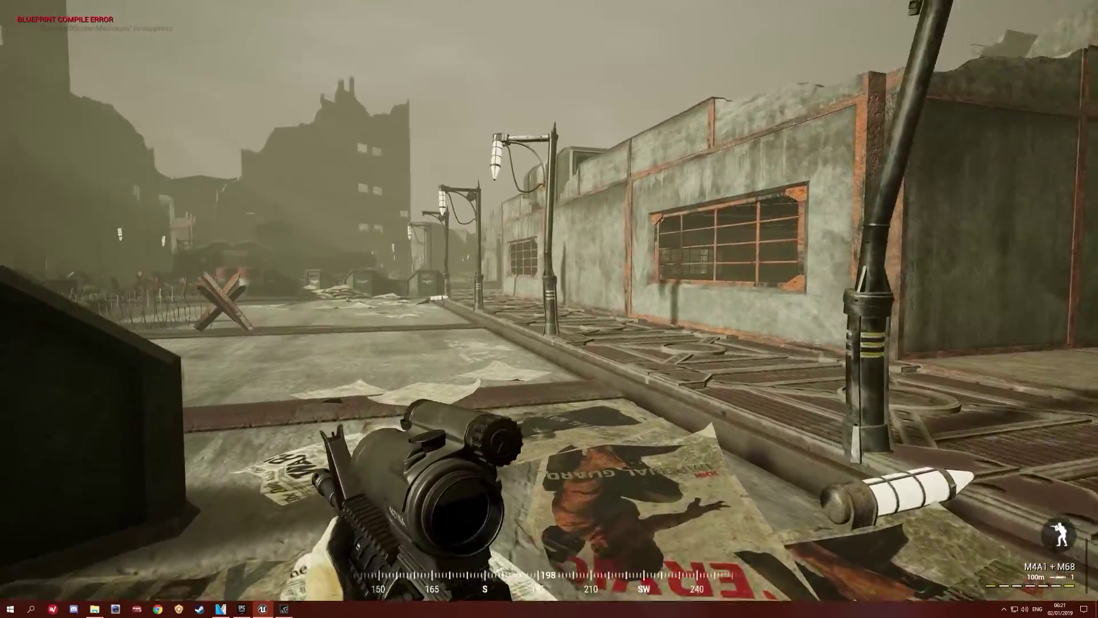
pyautogui.press('w')
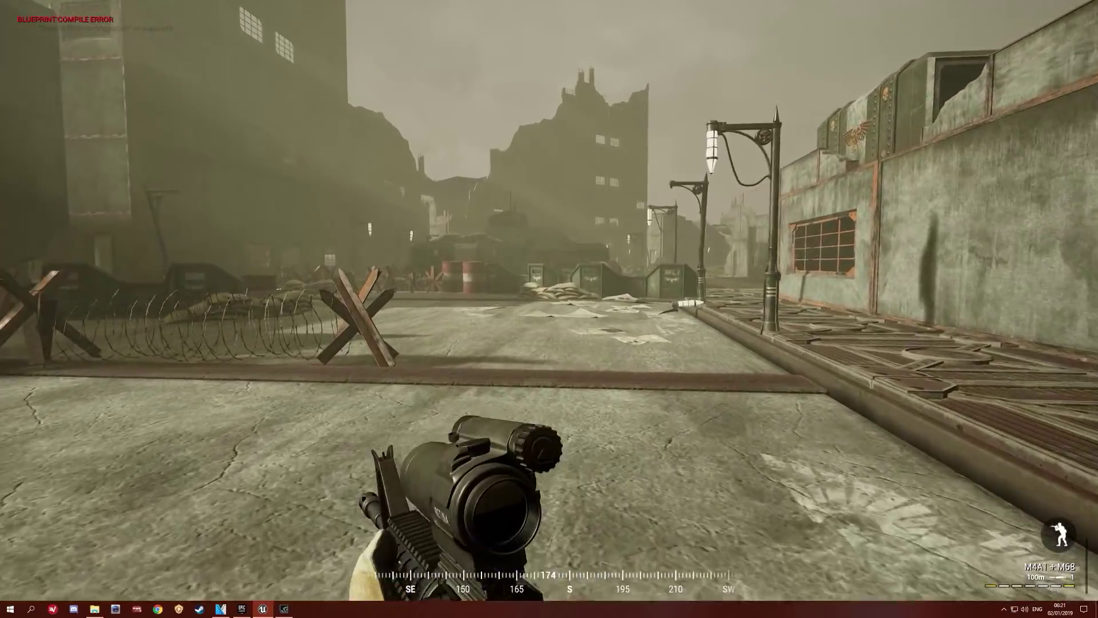
pyautogui.press('w')
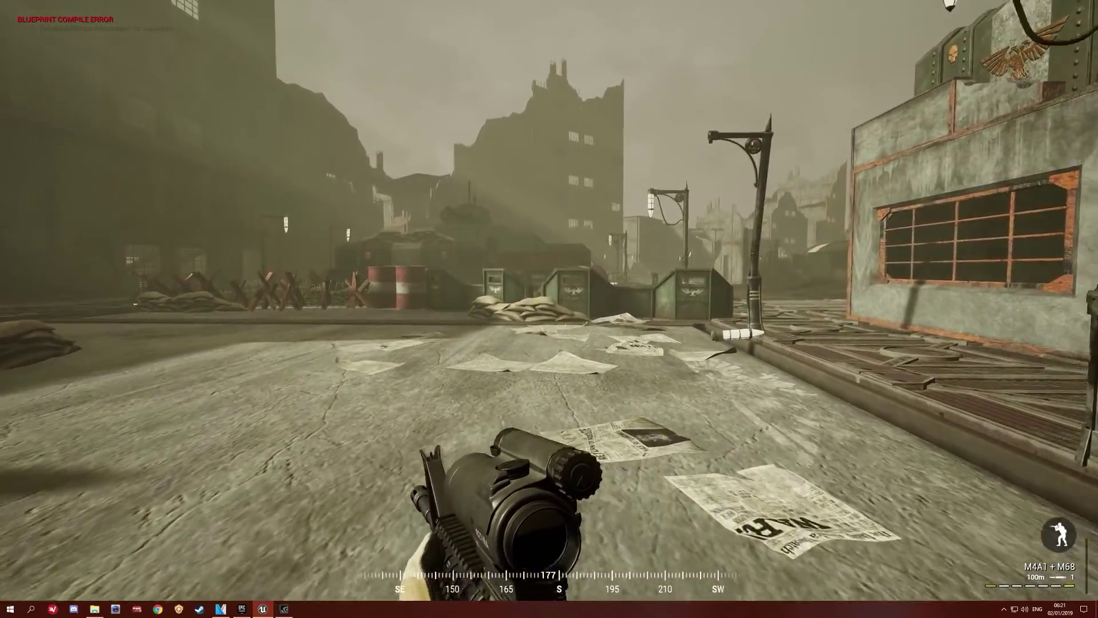
pyautogui.press('w')
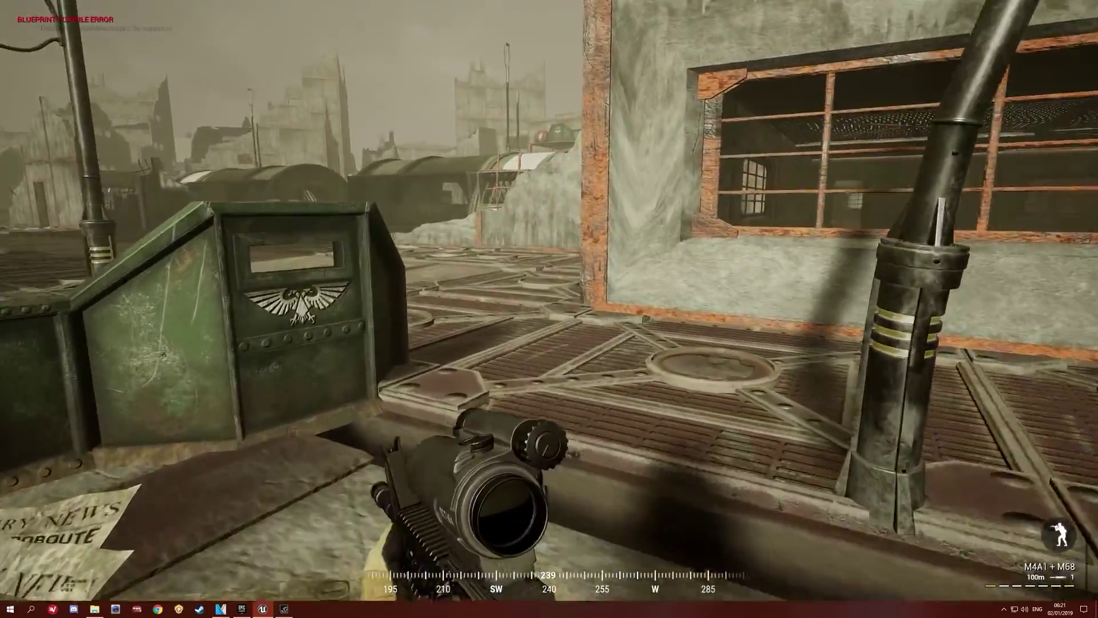
# Step: Follow the plated road past the building corner and ruined wall to the metal platform facing the lamp-lined street
pyautogui.press('w')
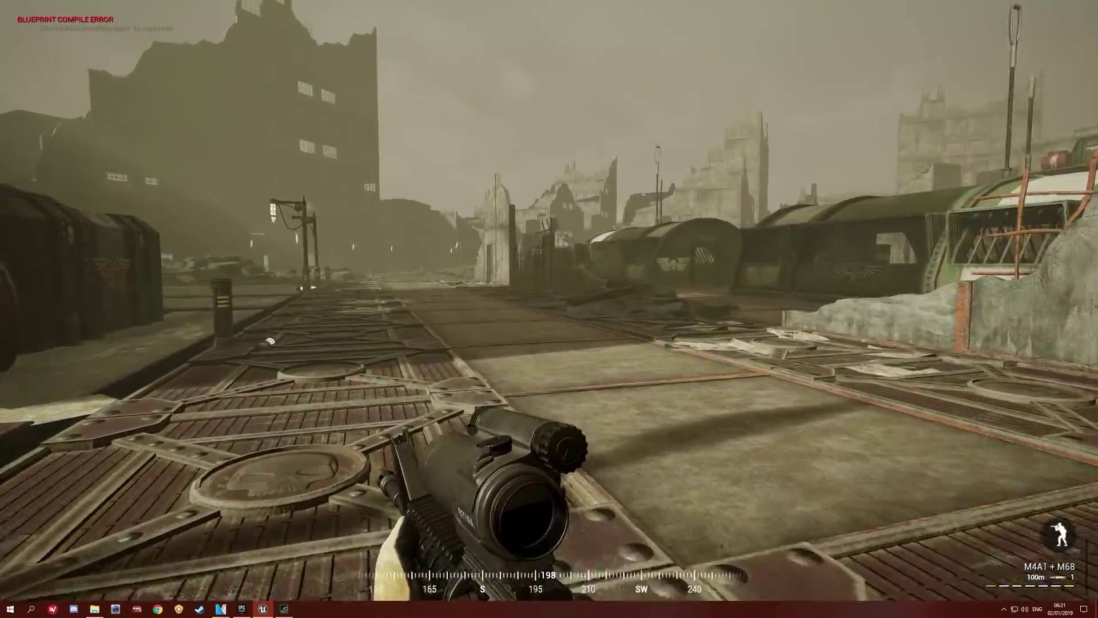
pyautogui.press('w')
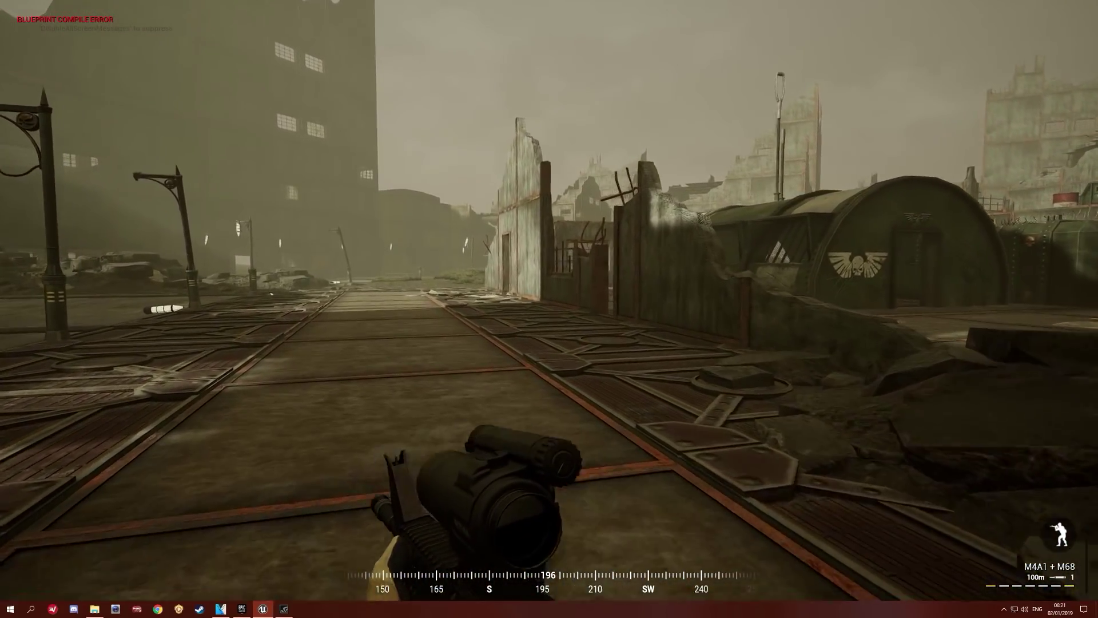
pyautogui.press('w')
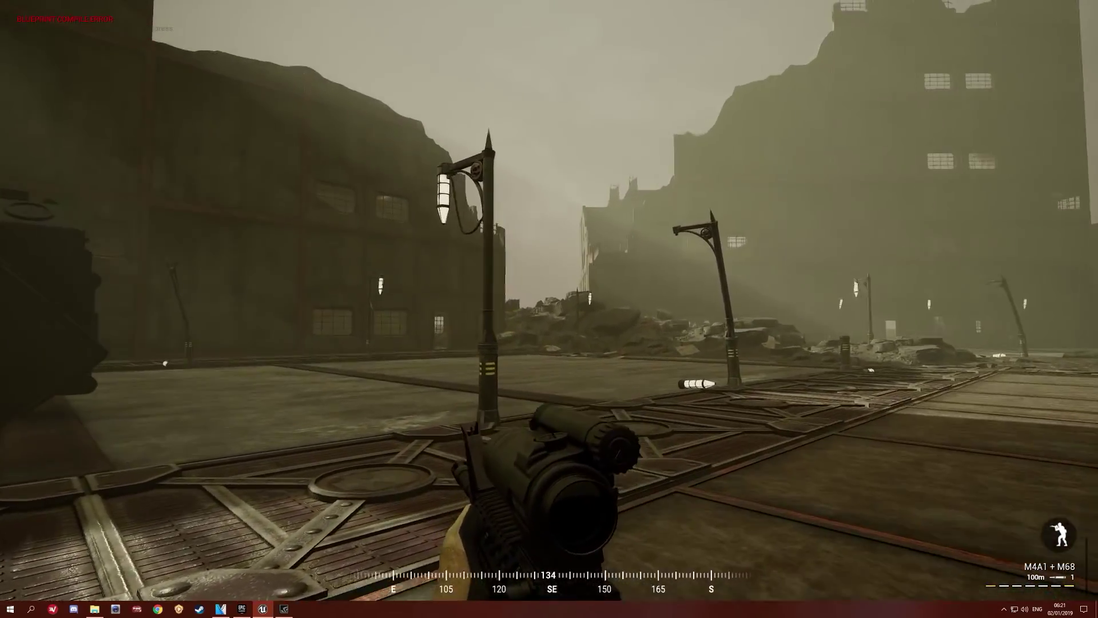
pyautogui.press('w')
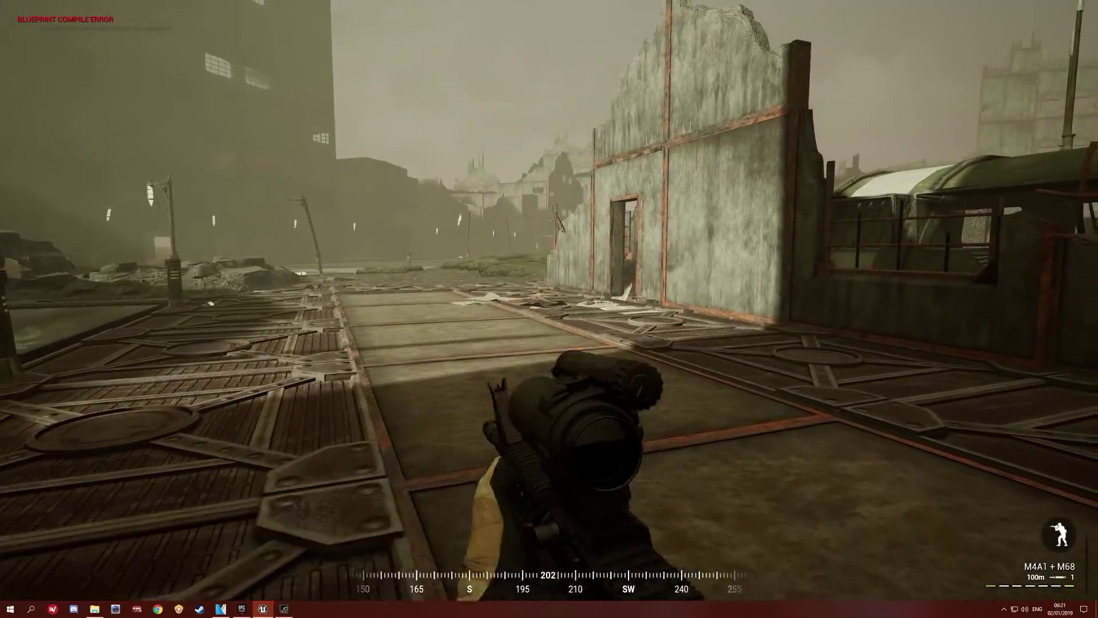
pyautogui.press('w')
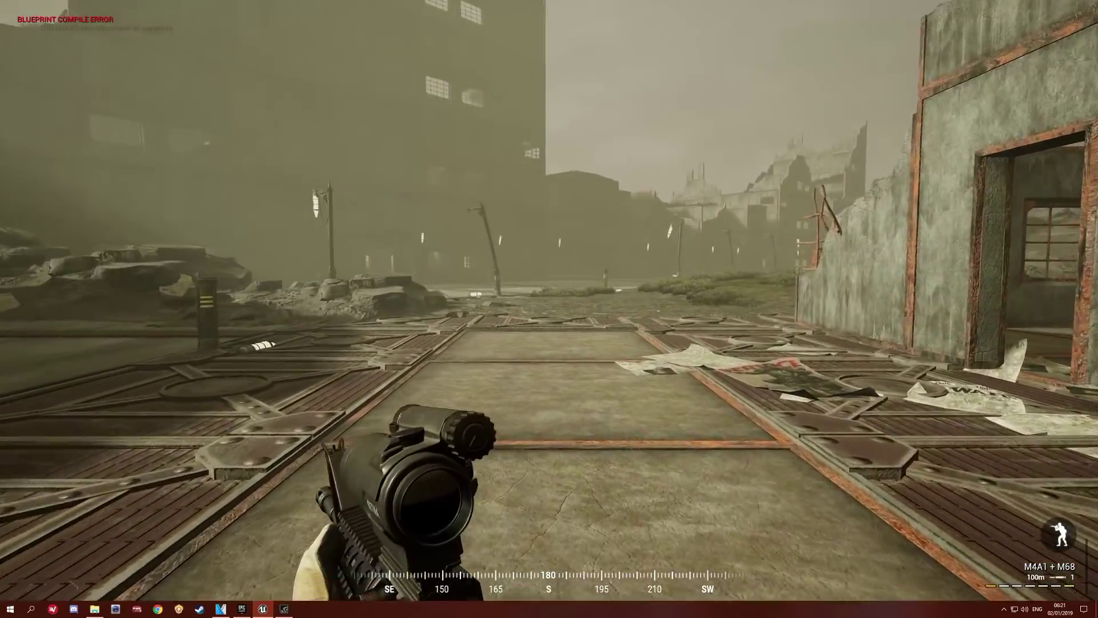
pyautogui.press('w')
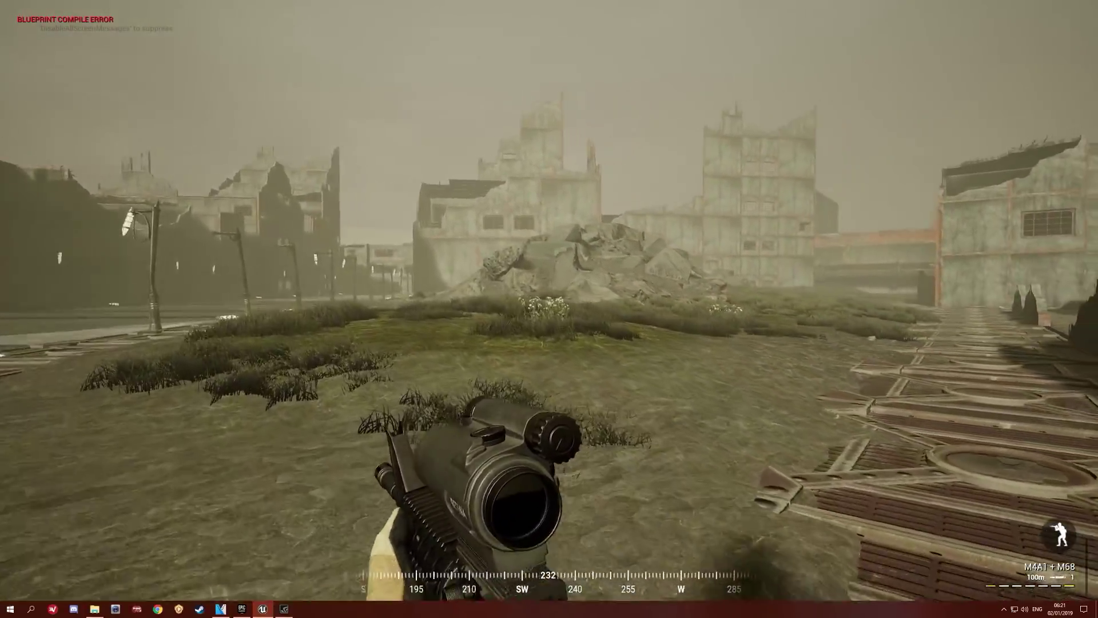
pyautogui.press('w')
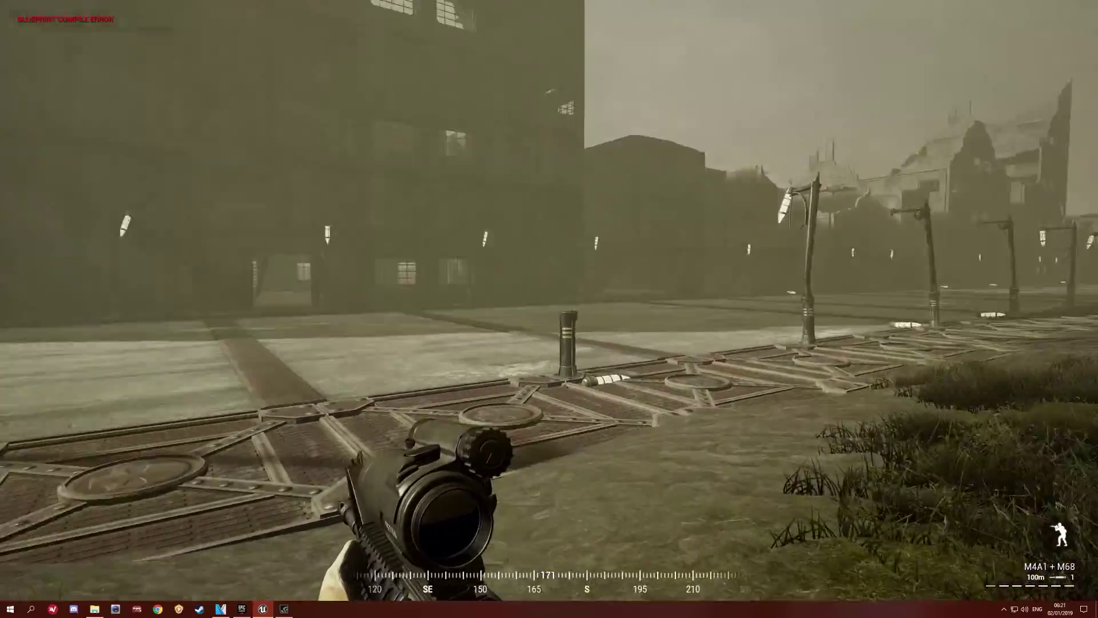
pyautogui.press('w')
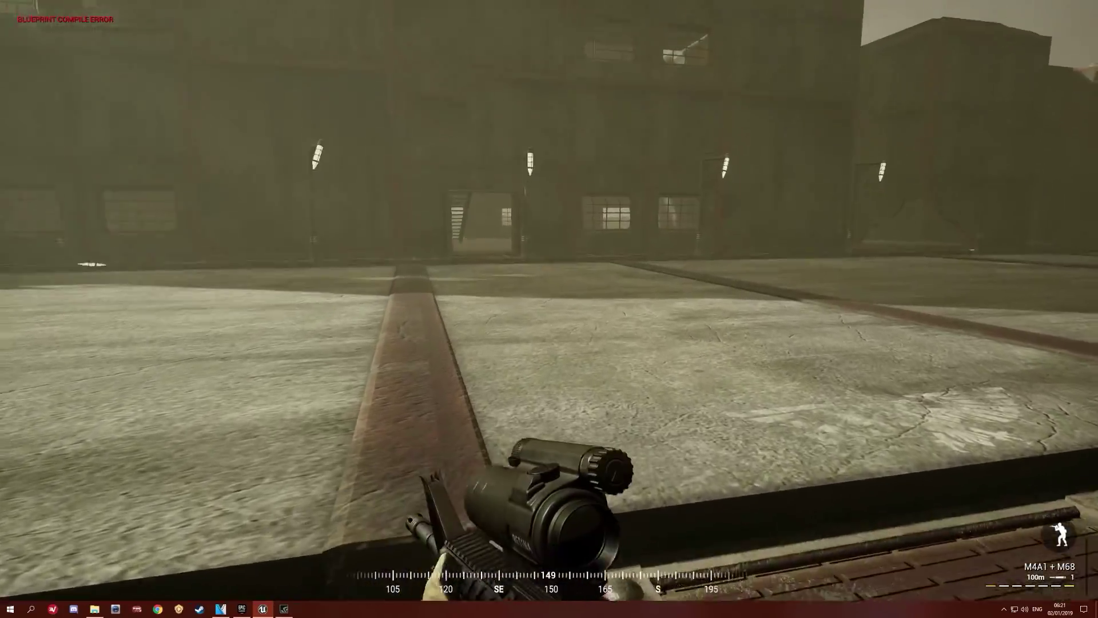
pyautogui.press('w')
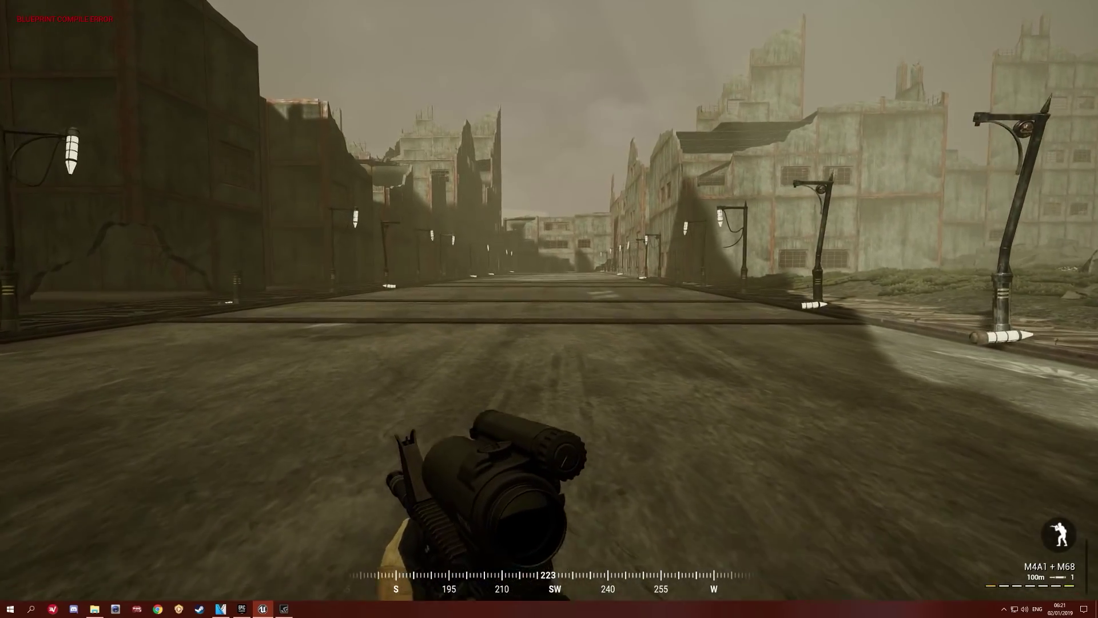
# Step: Look along the lamppost street and ruins, then cross the tall grass toward the skyline
pyautogui.press('w')
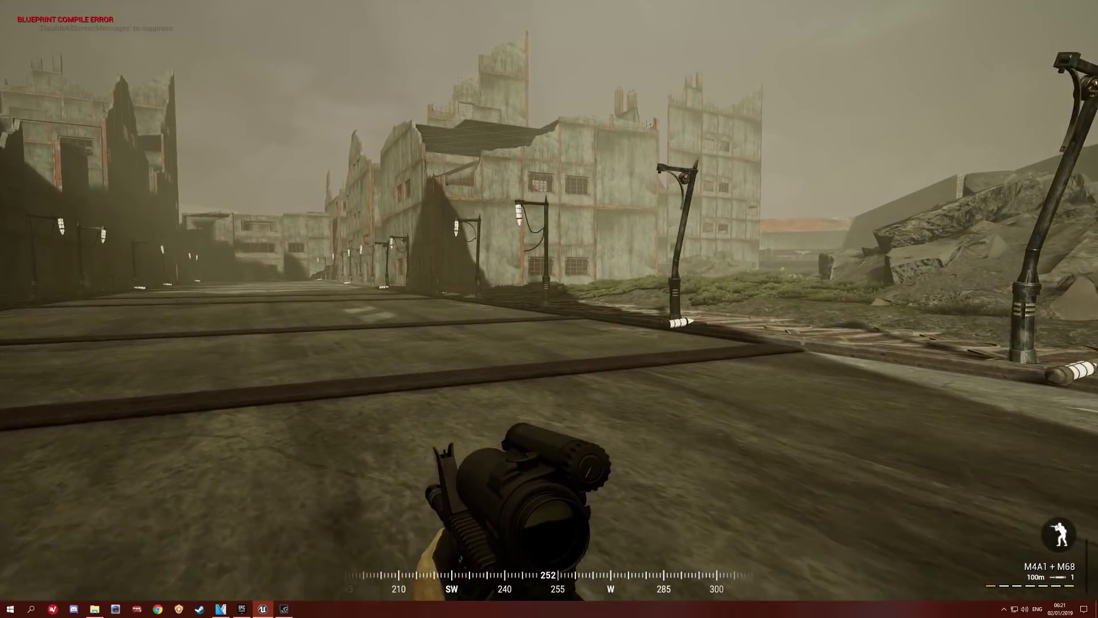
pyautogui.press('w')
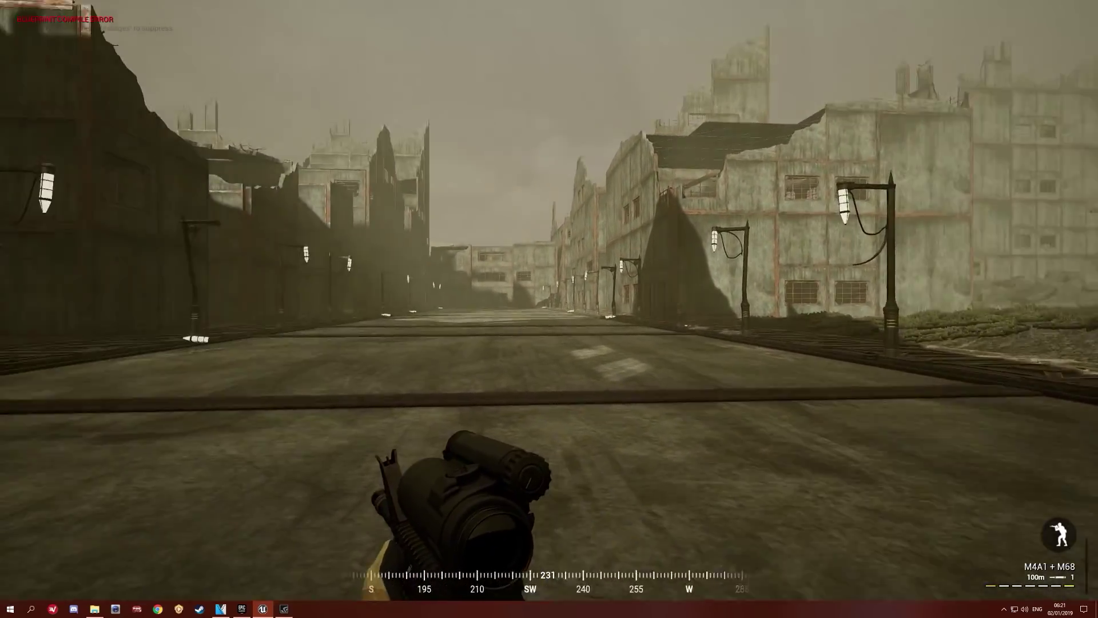
pyautogui.press('w')
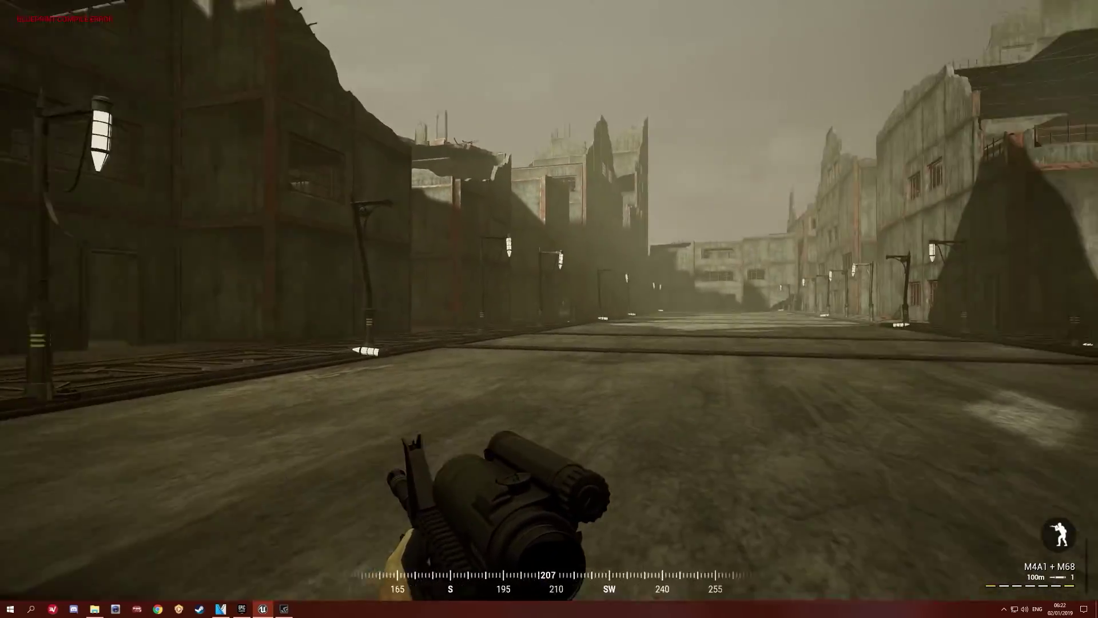
pyautogui.press('w')
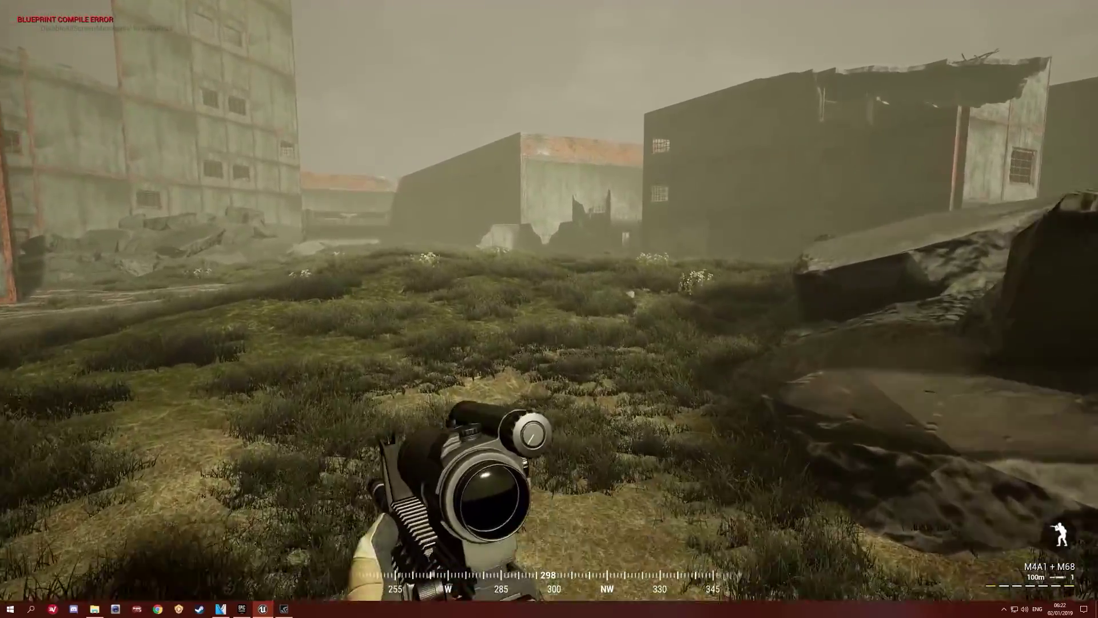
pyautogui.press('w')
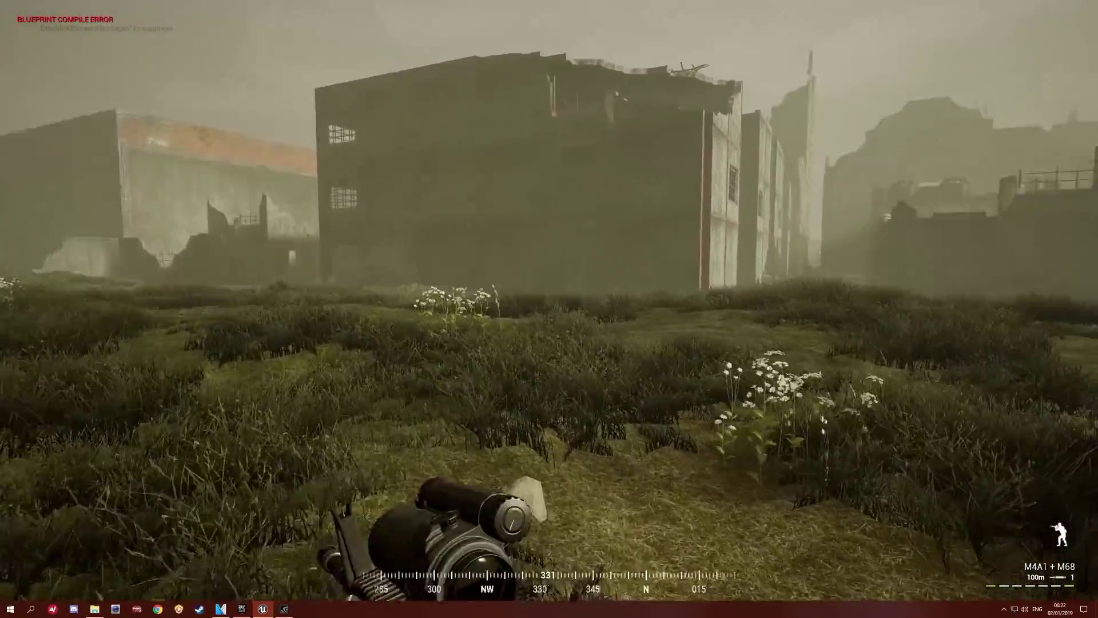
pyautogui.press('w')
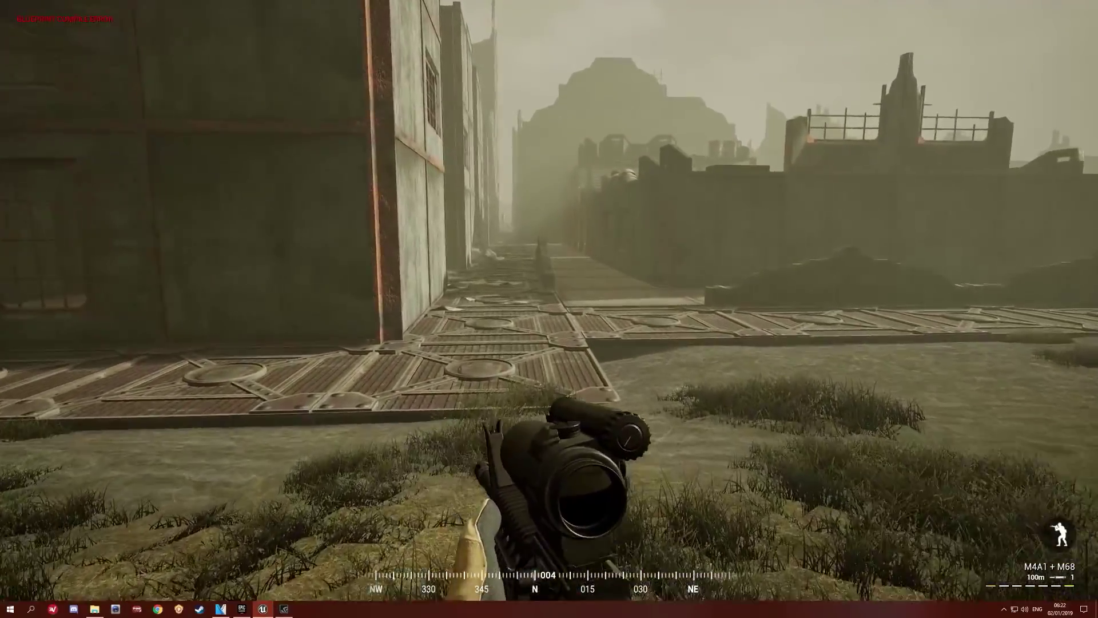
# Step: Walk the metal-floored alley past the concrete wall and rubble to the factory wall
pyautogui.press('w')
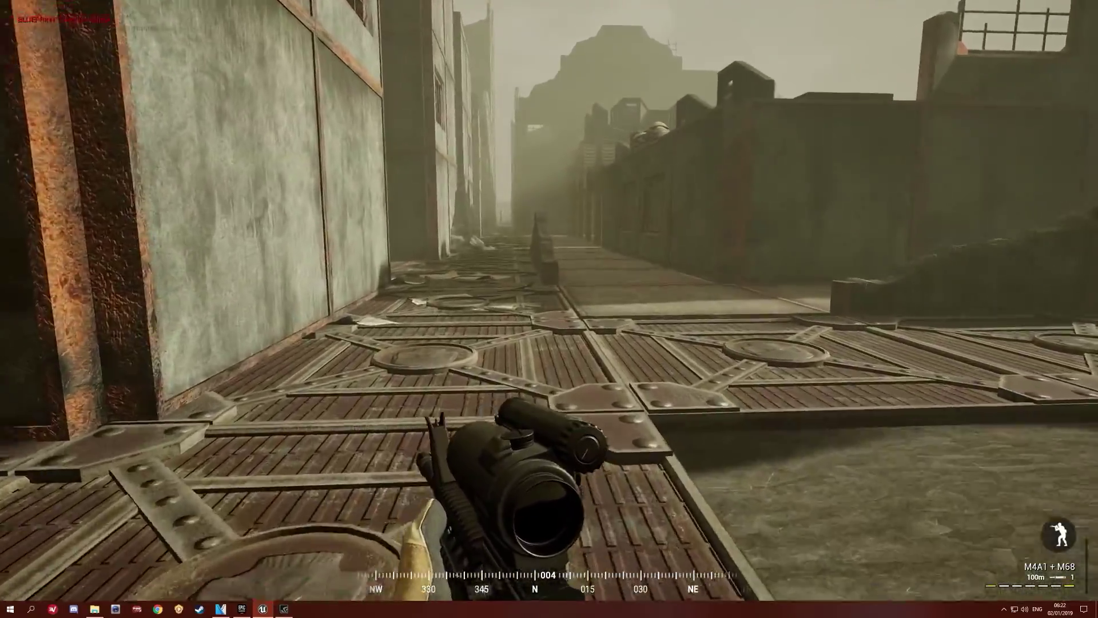
pyautogui.press('w')
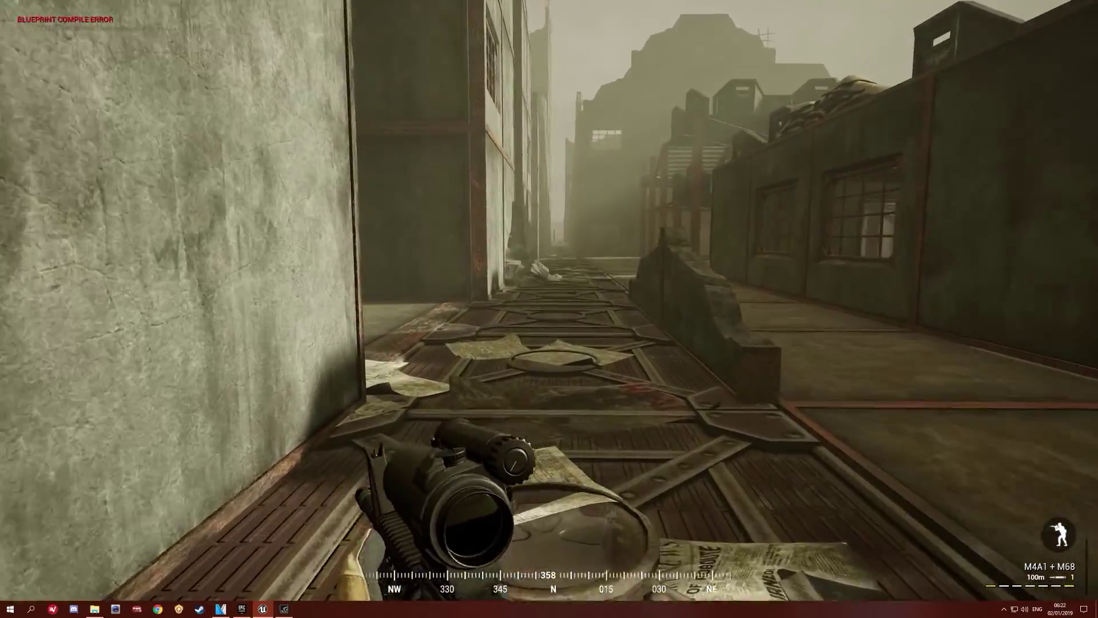
pyautogui.press('w')
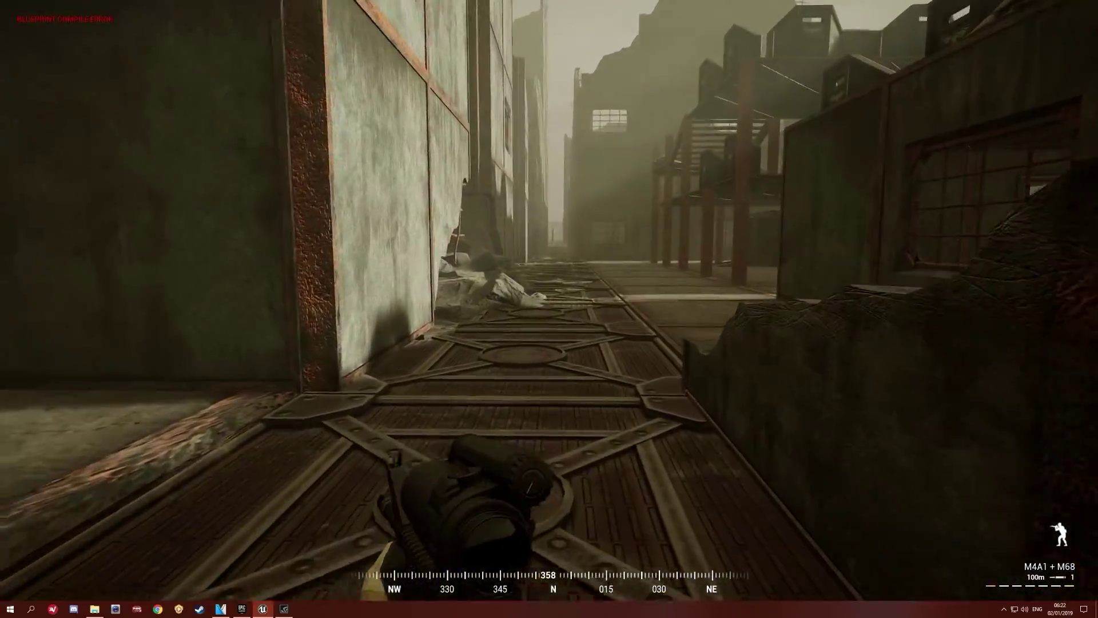
pyautogui.press('w')
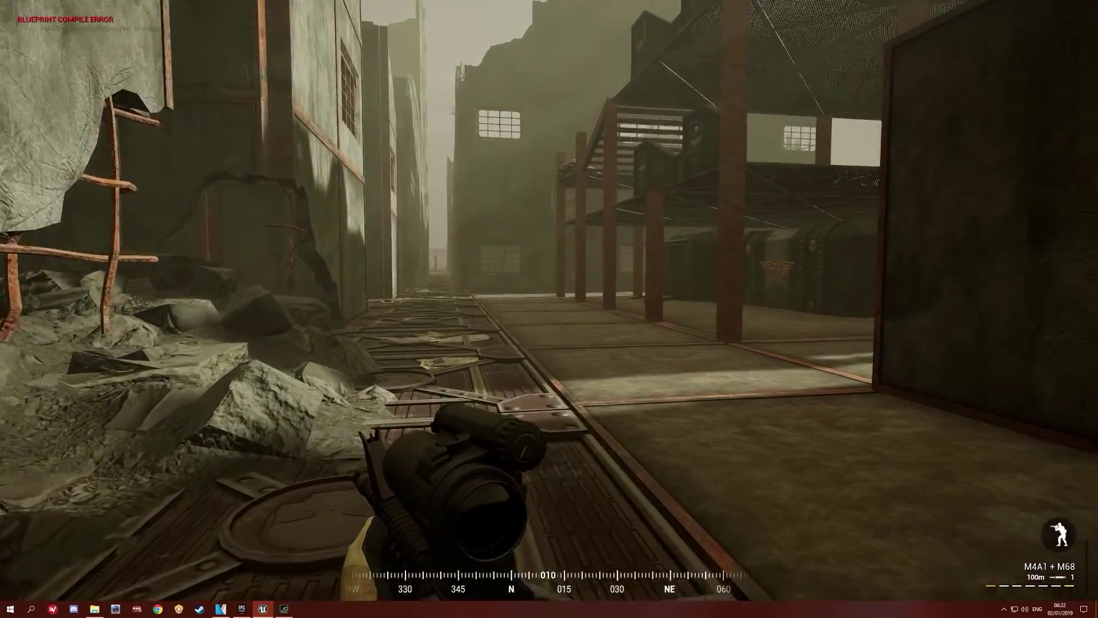
pyautogui.press('w')
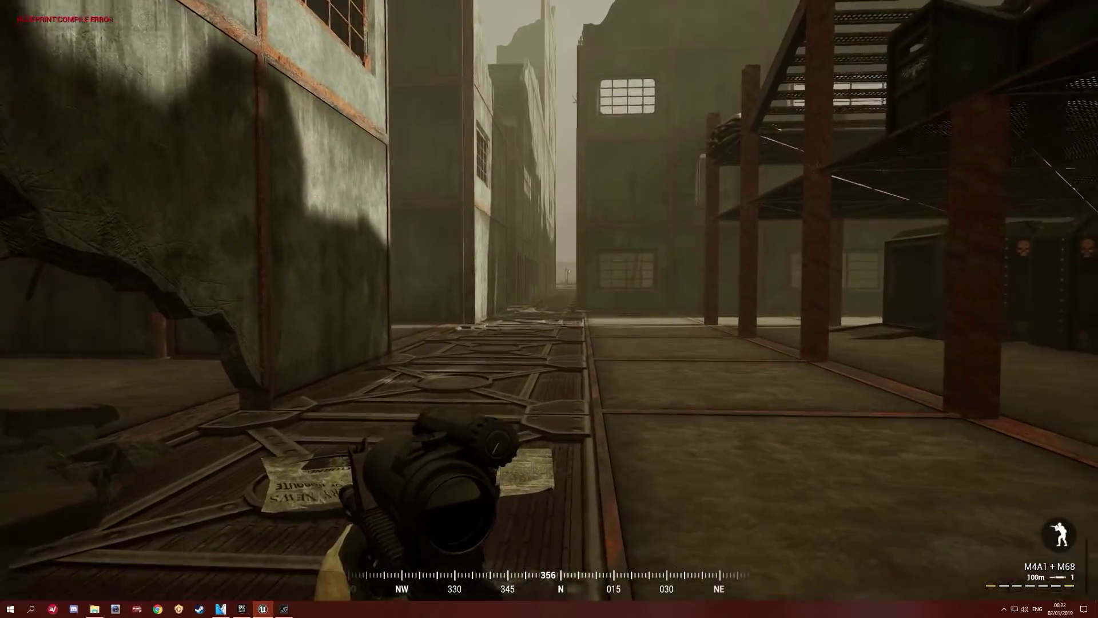
pyautogui.press('w')
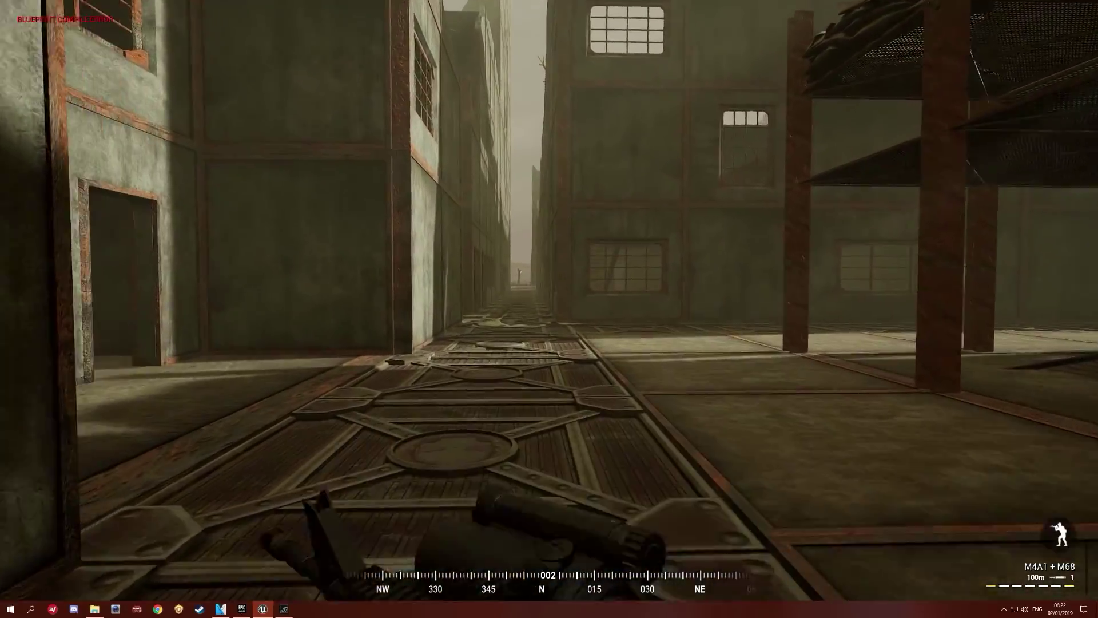
pyautogui.press('w')
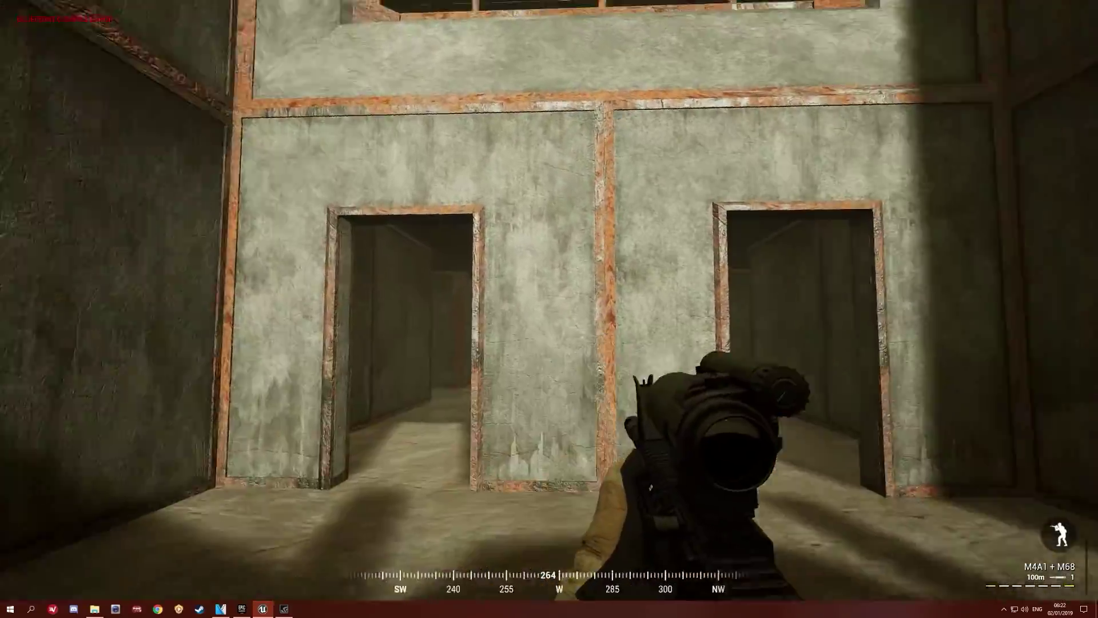
pyautogui.press('w')
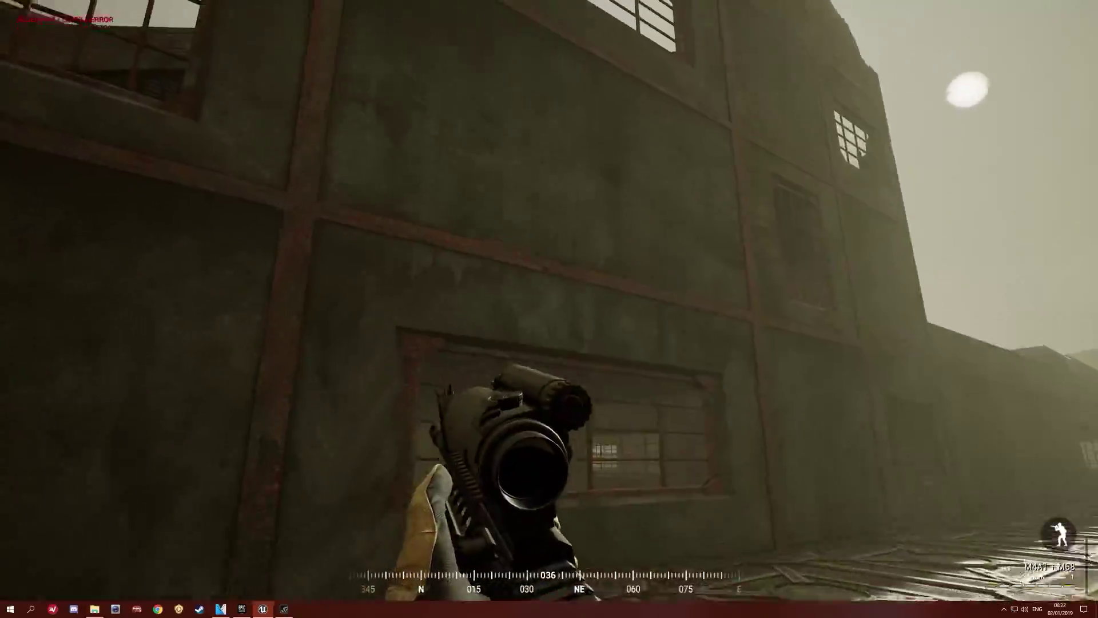
# Step: Face the emblem crate in the cage, leave it, and briefly aim through the scope
pyautogui.press('w')
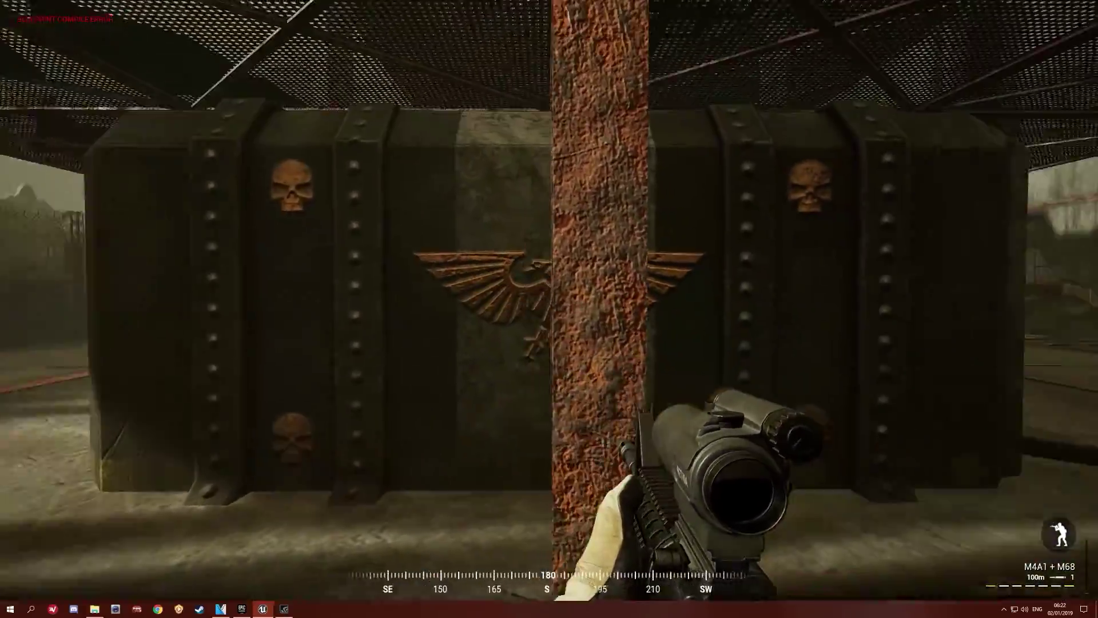
pyautogui.press('w')
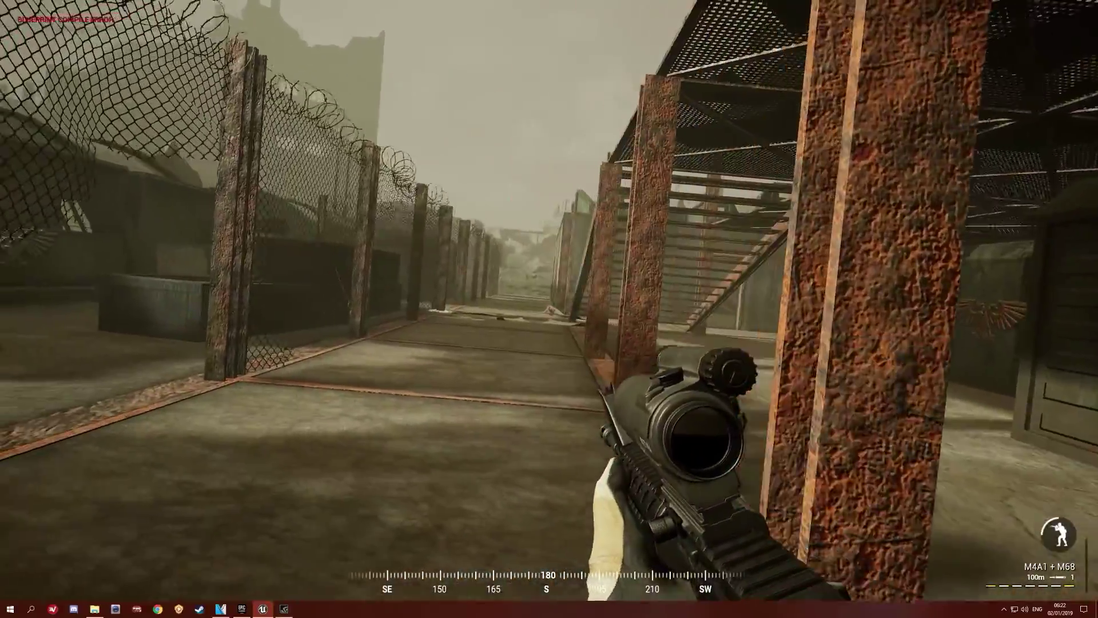
pyautogui.rightClick(549, 310)
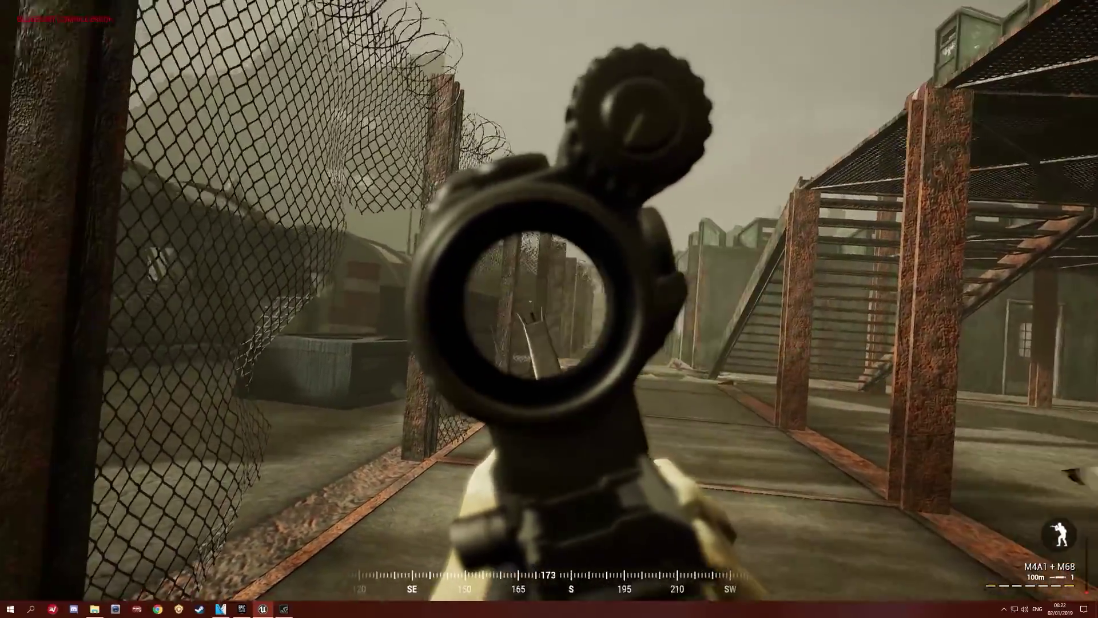
pyautogui.rightClick(549, 309)
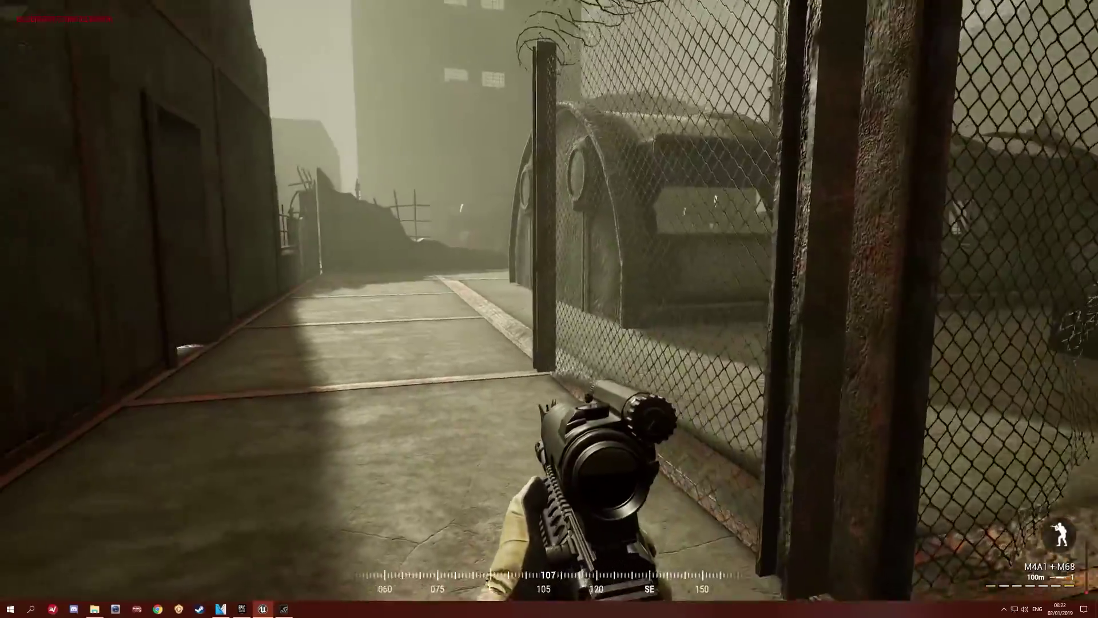
# Step: Follow the fenced path past the tank and barrels to the lamppost-lined walkway
pyautogui.press('w')
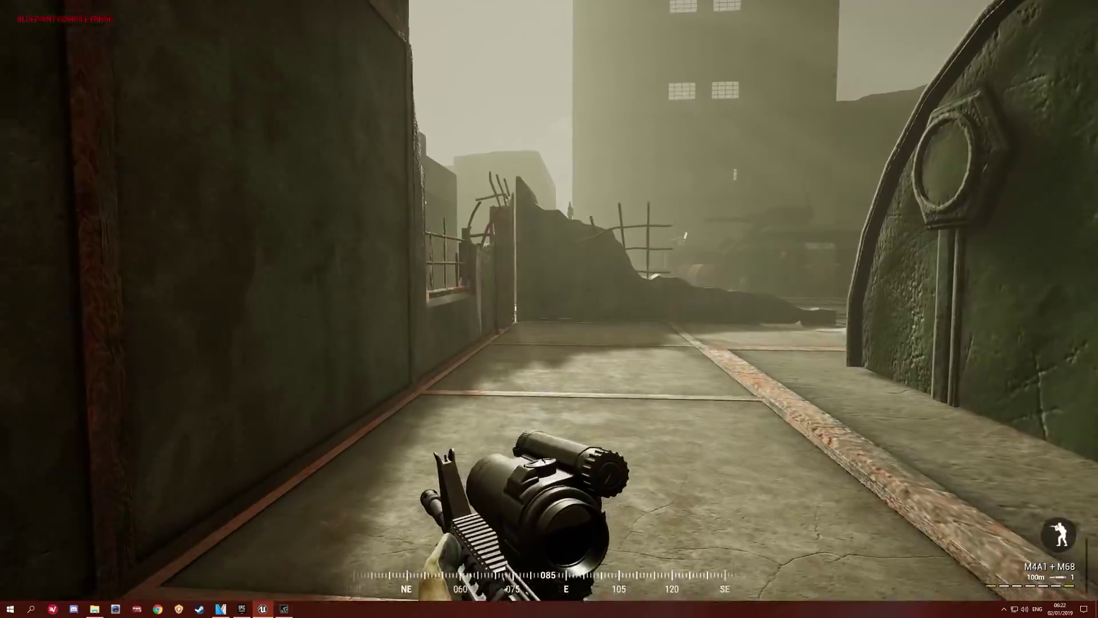
pyautogui.press('w')
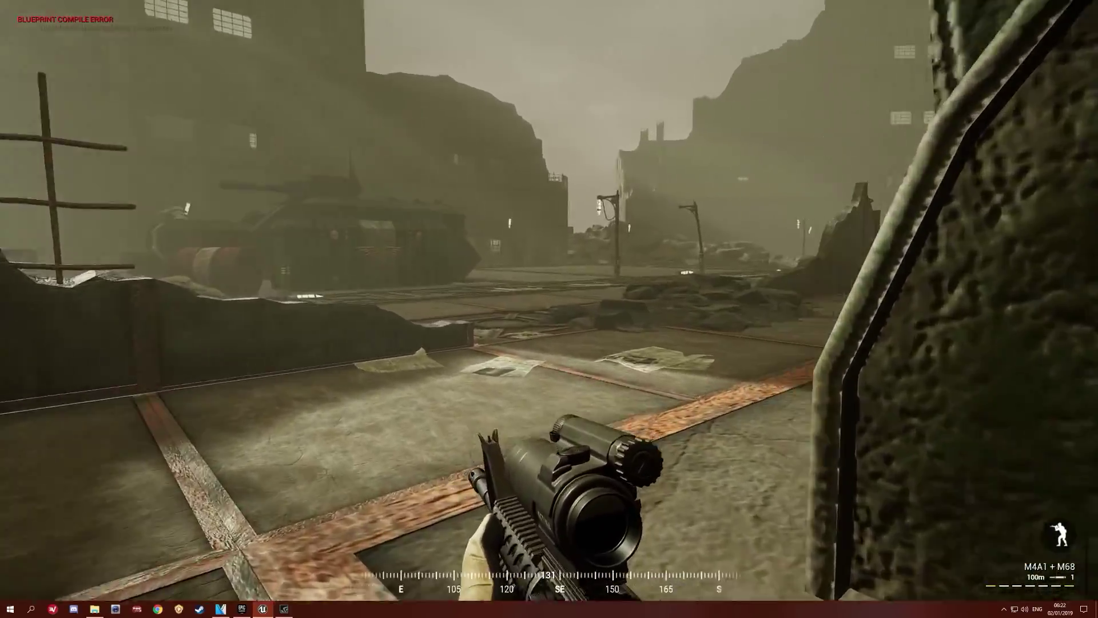
pyautogui.press('w')
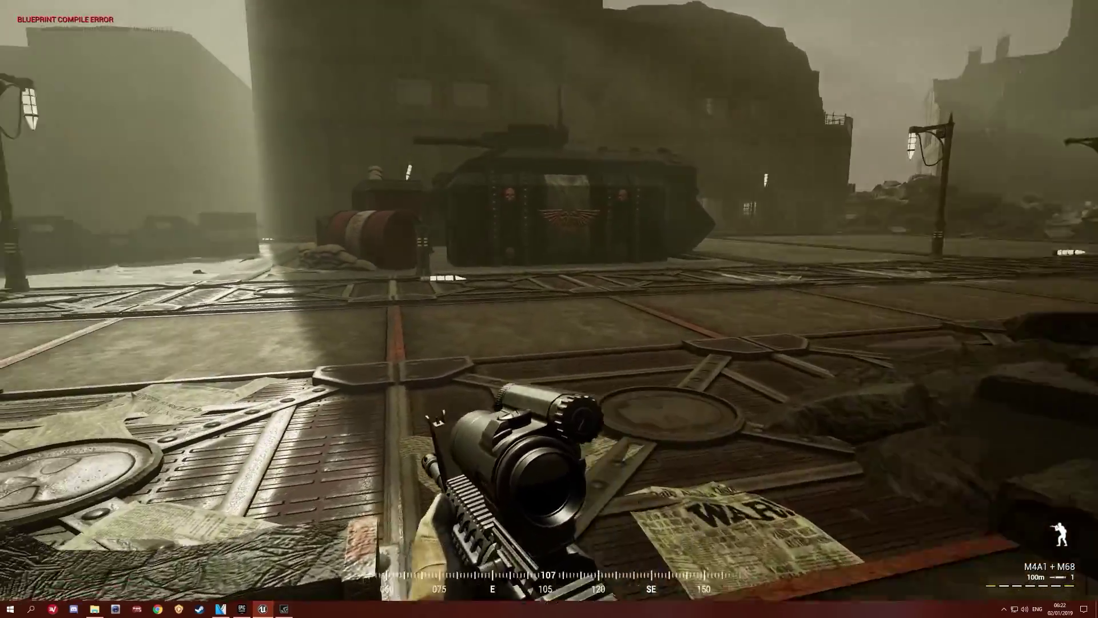
pyautogui.press('w')
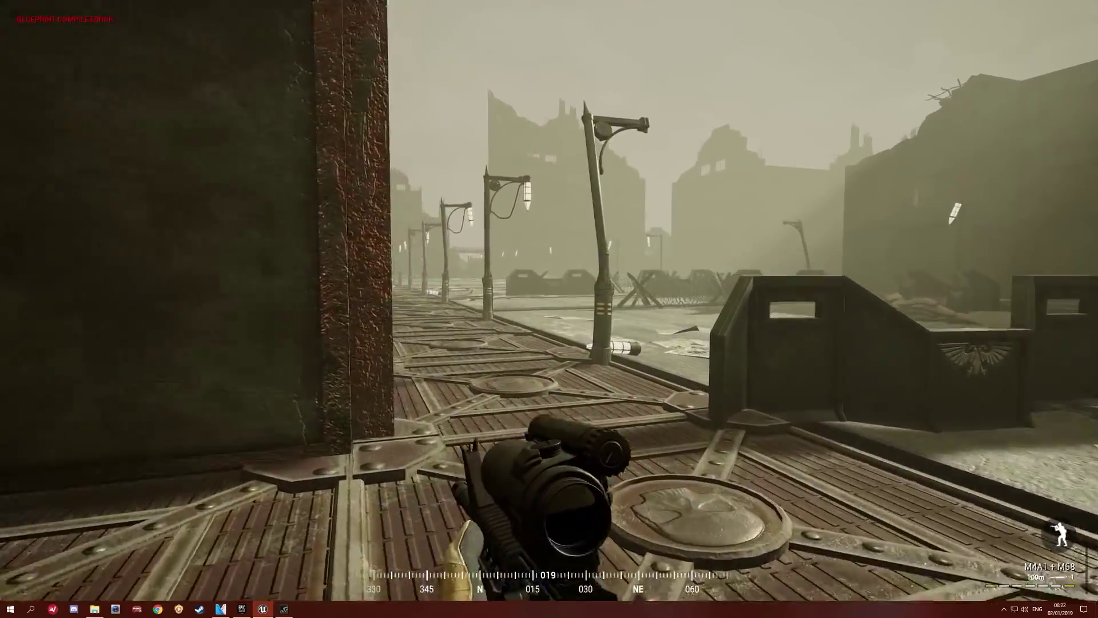
# Step: Walk past the barricades and across the courtyard onto the metal platform
pyautogui.press('w')
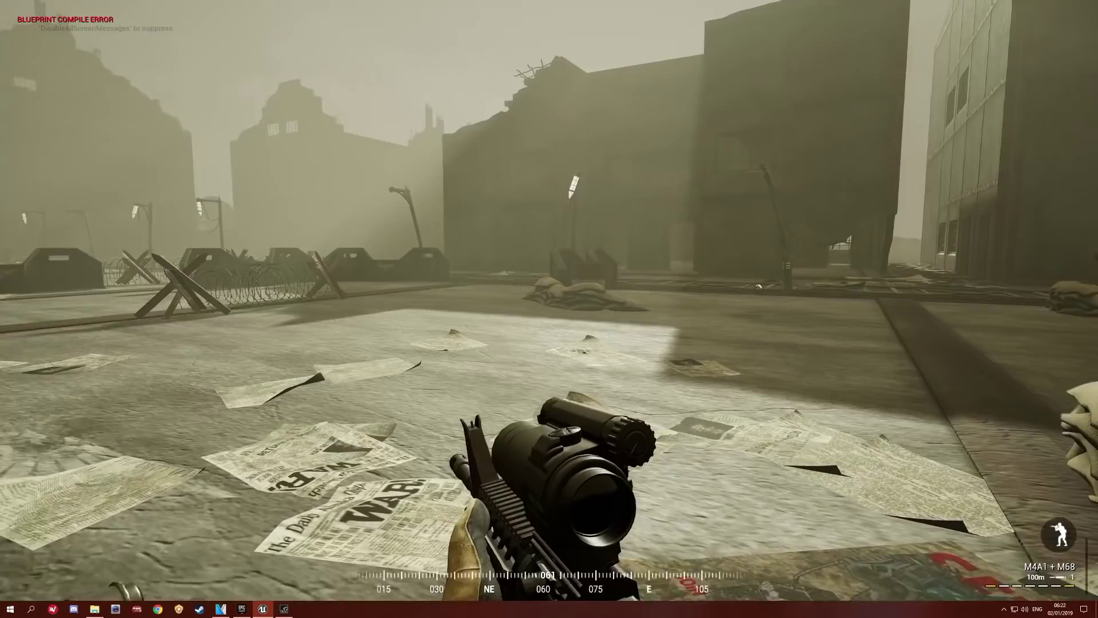
pyautogui.press('w')
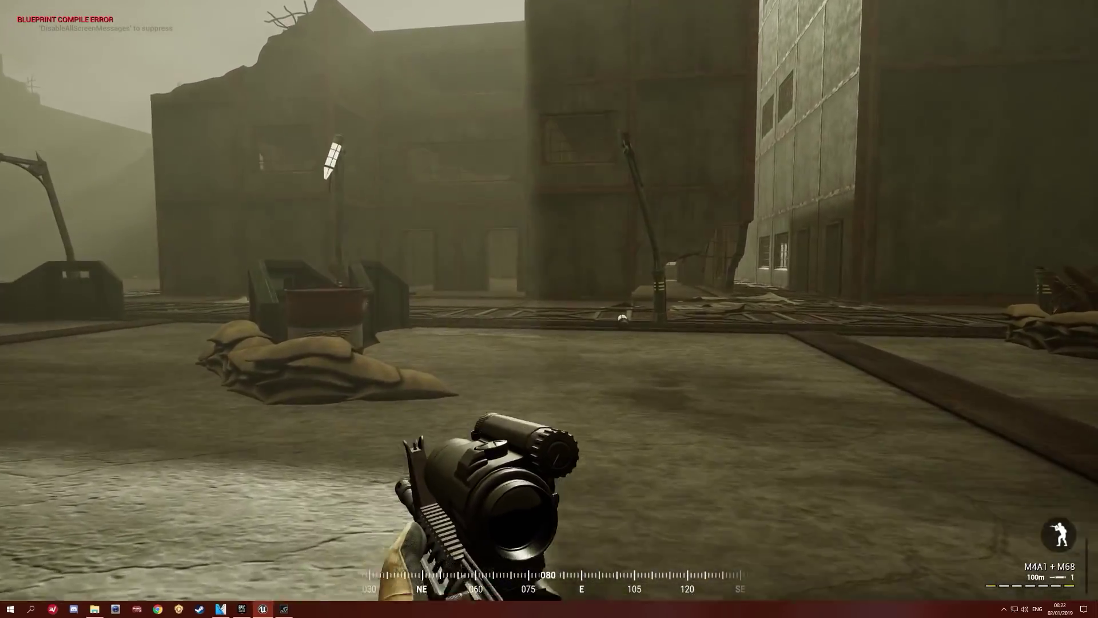
pyautogui.press('w')
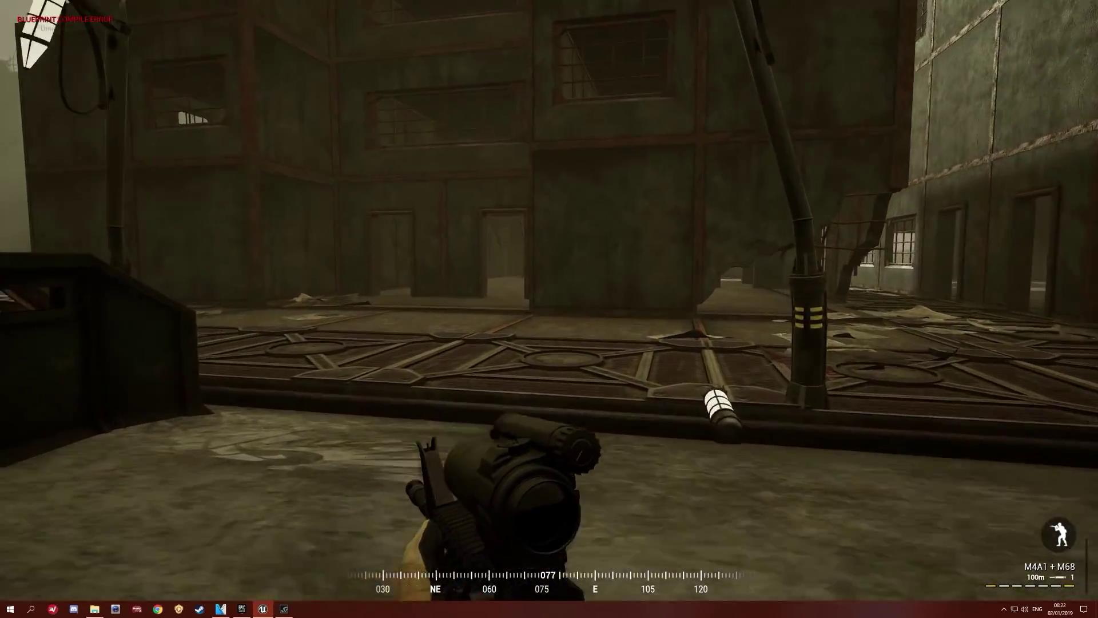
pyautogui.press('w')
# Step: Follow the building wall onto the open road toward the green industrial buildings
pyautogui.press('w')
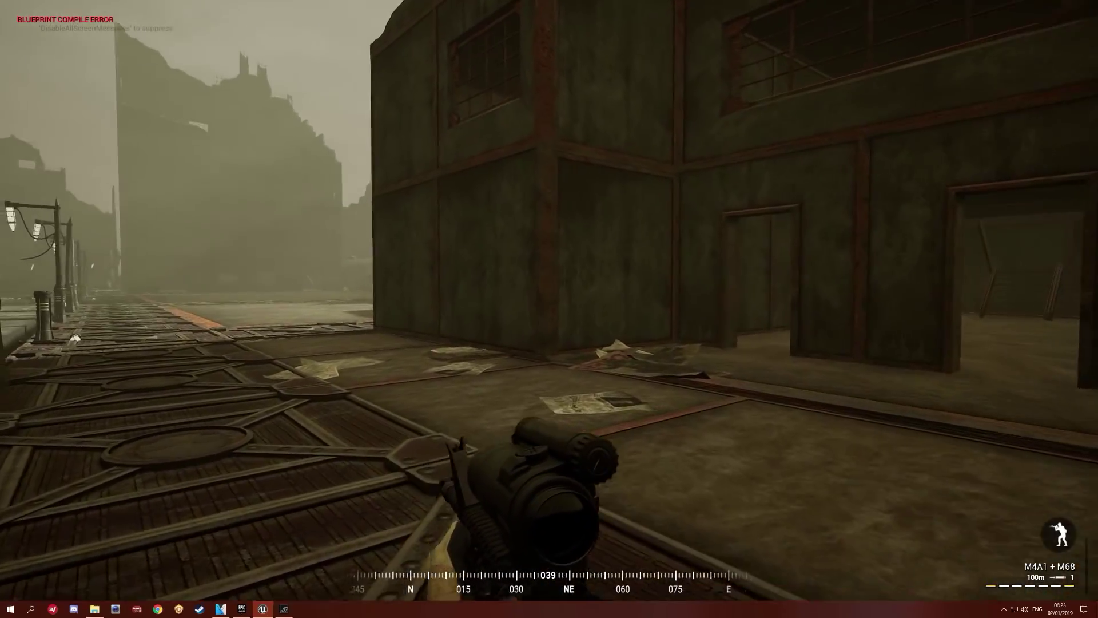
pyautogui.press('w')
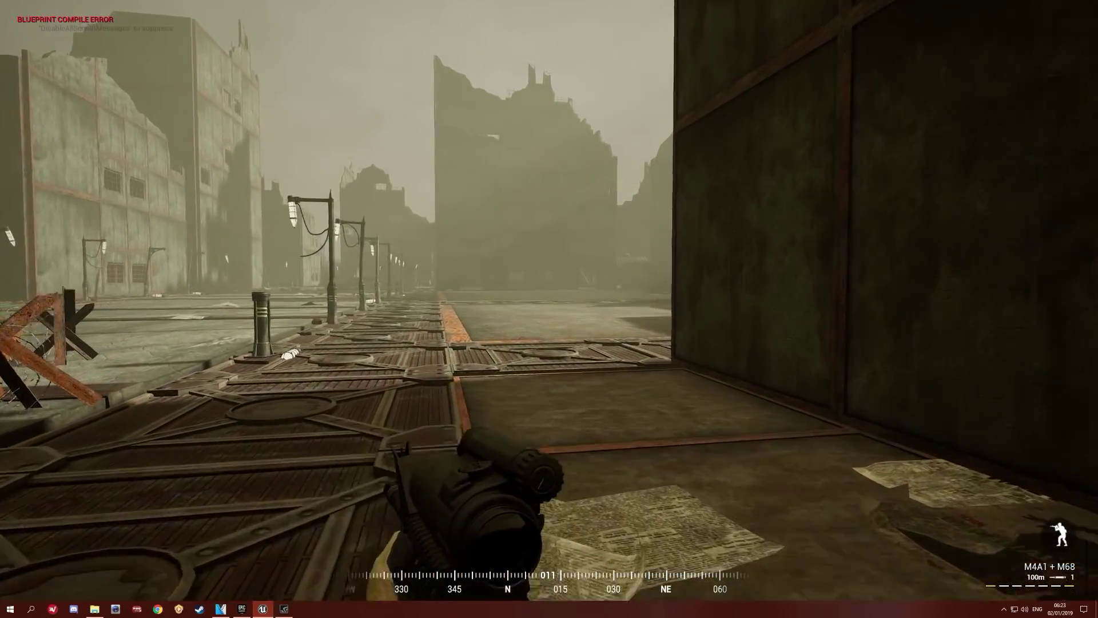
pyautogui.press('w')
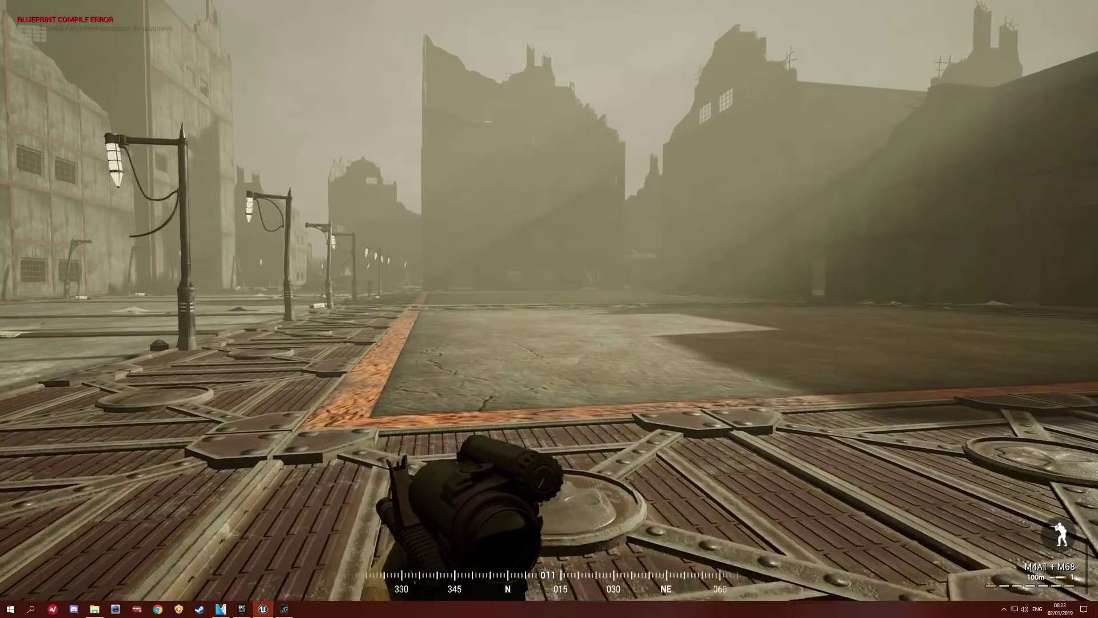
pyautogui.press('w')
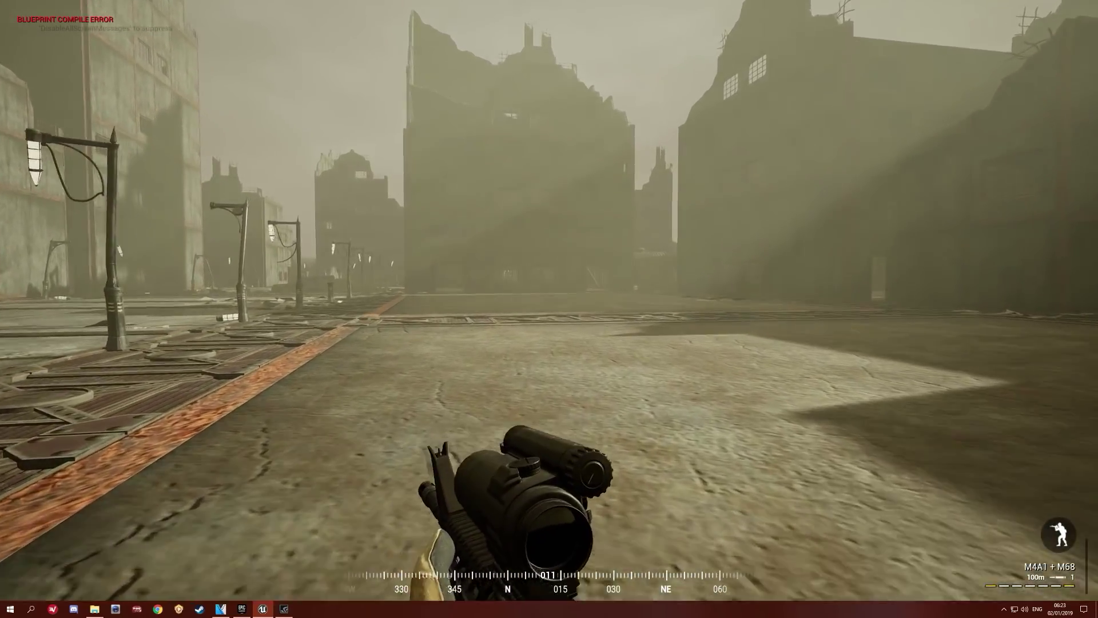
pyautogui.press('w')
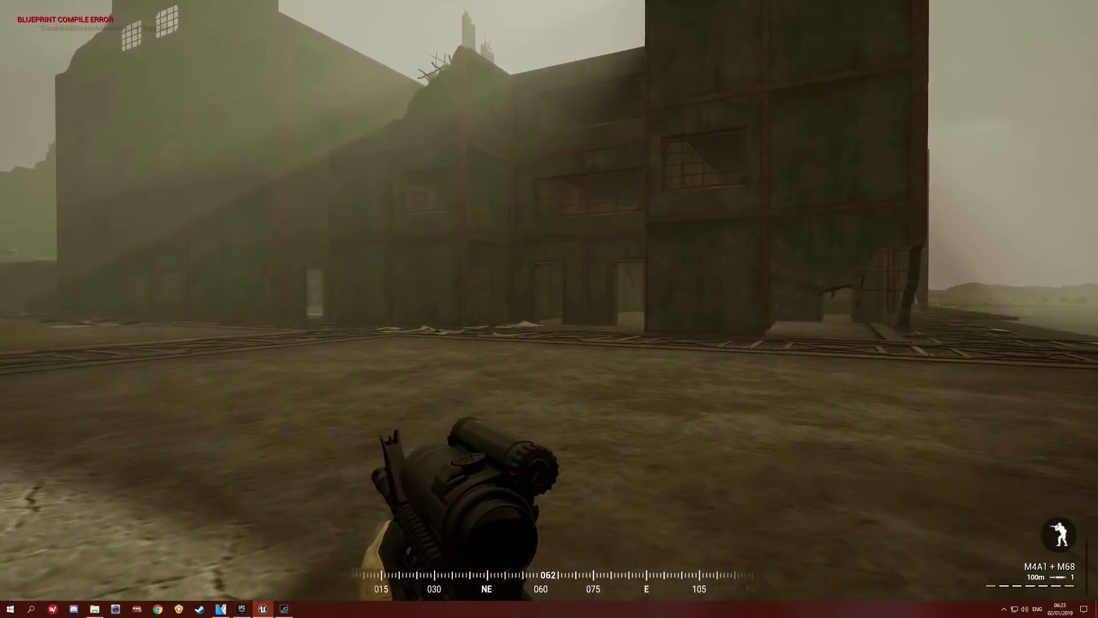
pyautogui.press('w')
pyautogui.press('w')
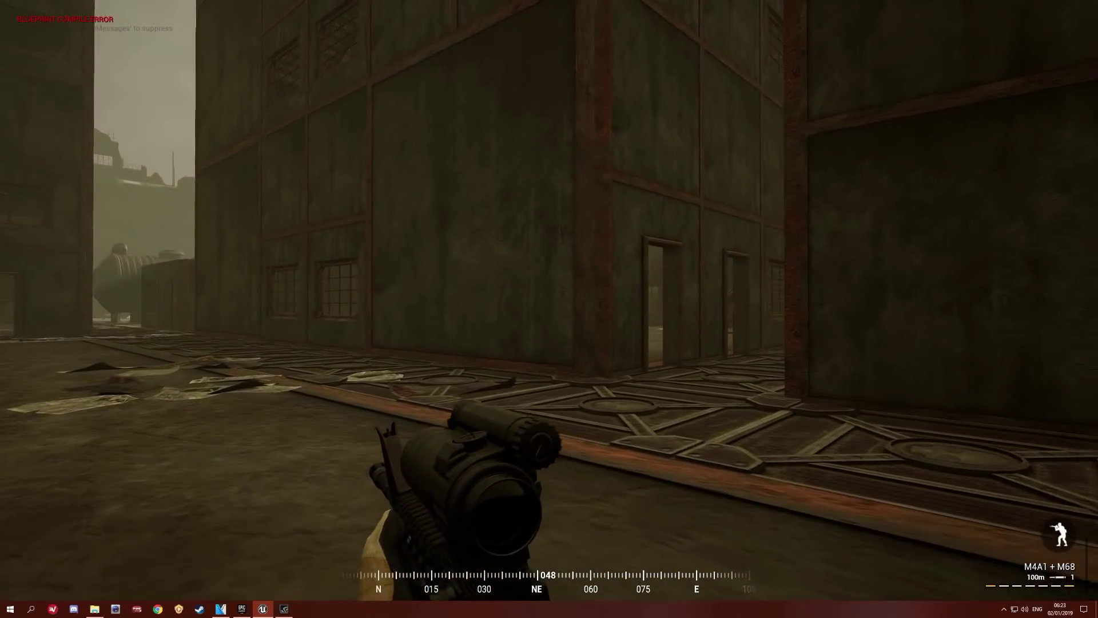
# Step: Walk through the narrow alley past a cylindrical tank toward the barricaded camp
pyautogui.press('w')
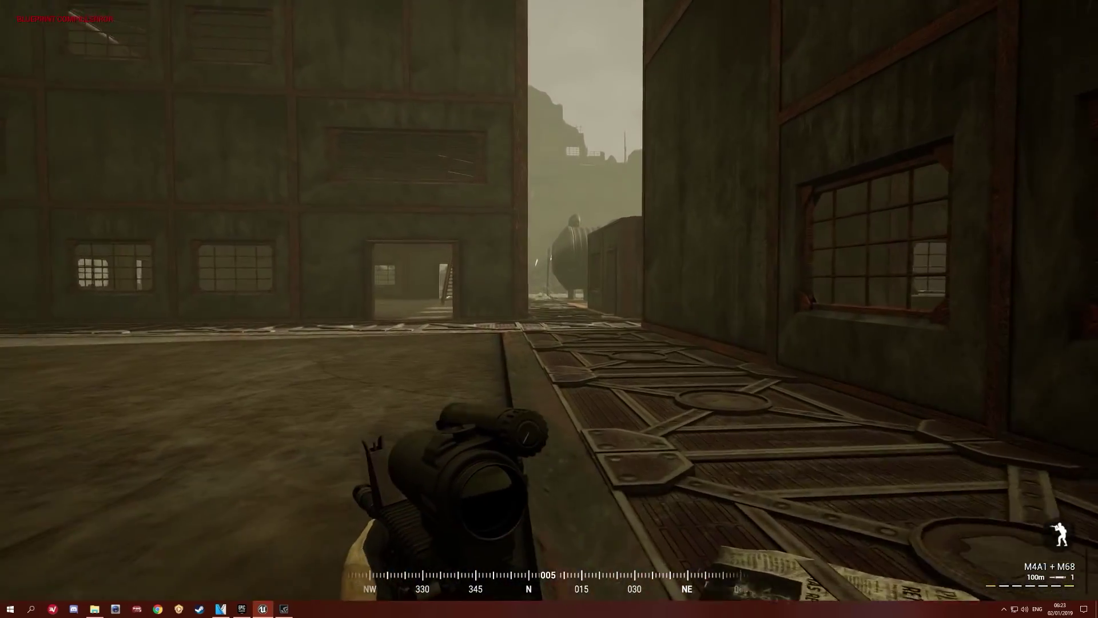
pyautogui.press('w')
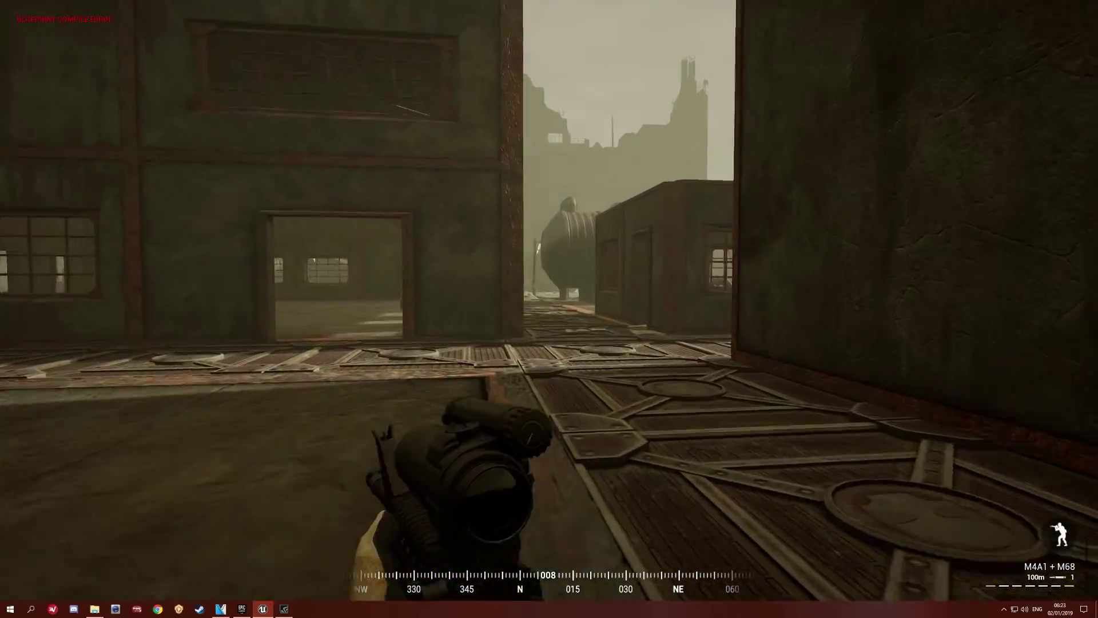
pyautogui.press('w')
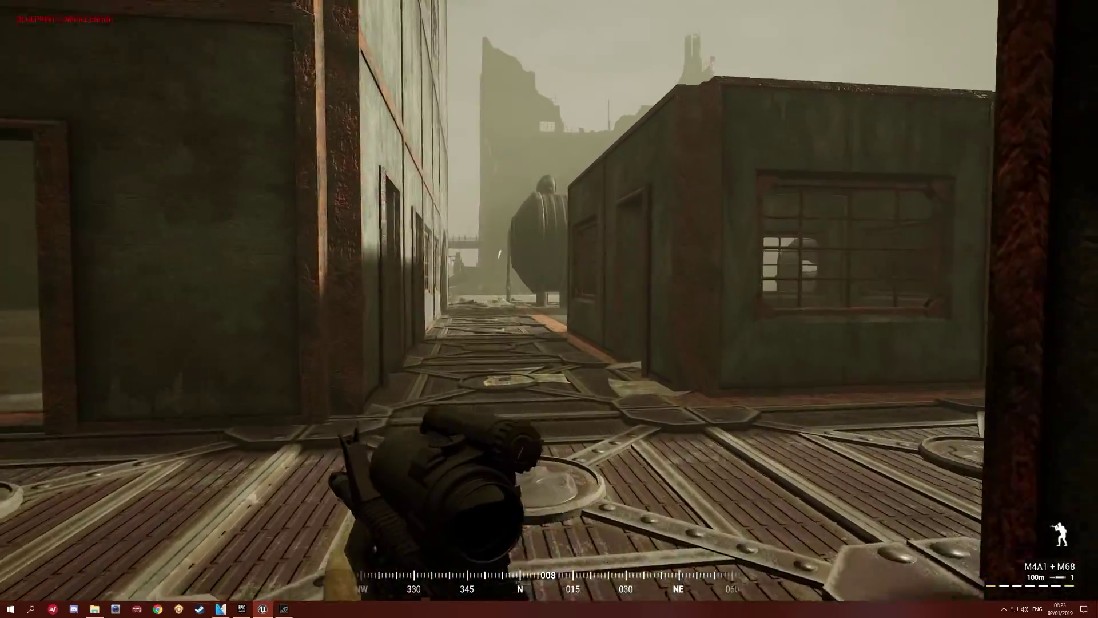
pyautogui.press('w')
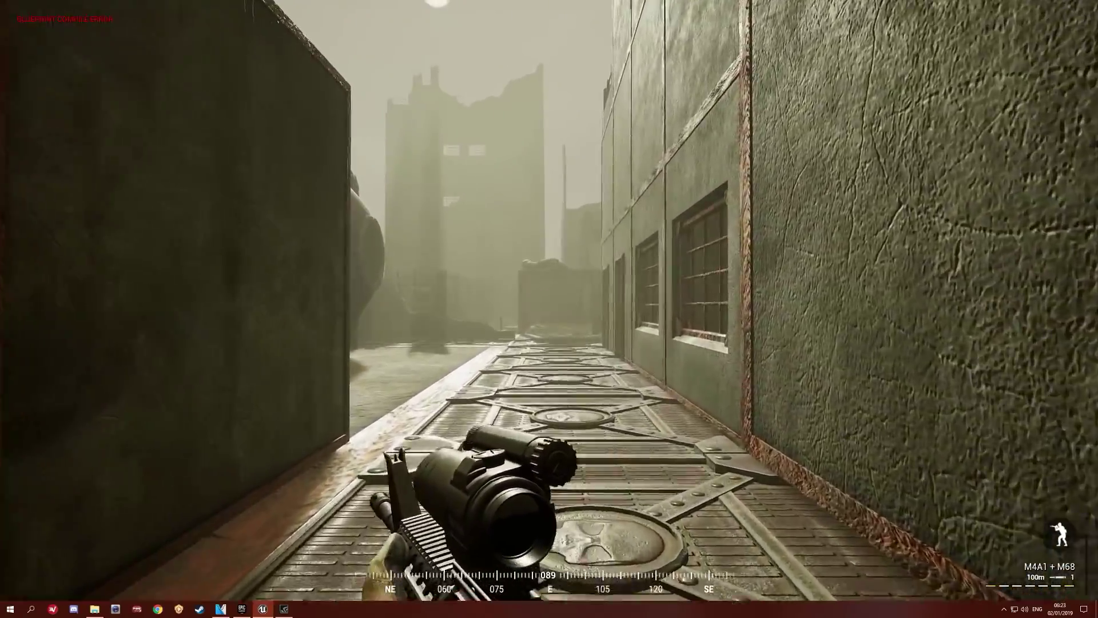
pyautogui.press('w')
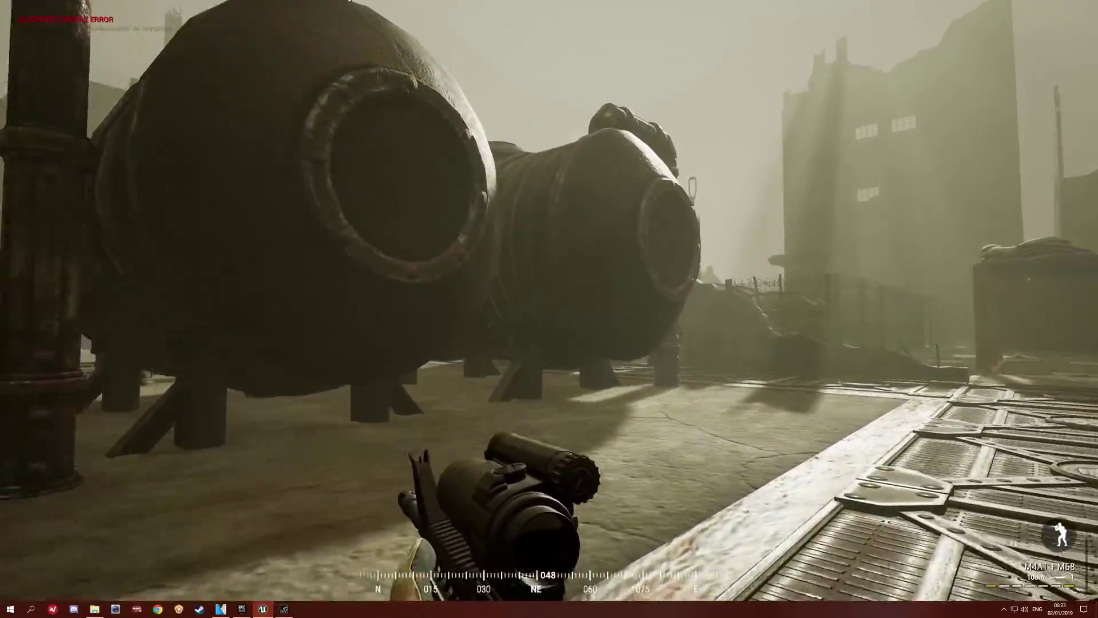
pyautogui.press('w')
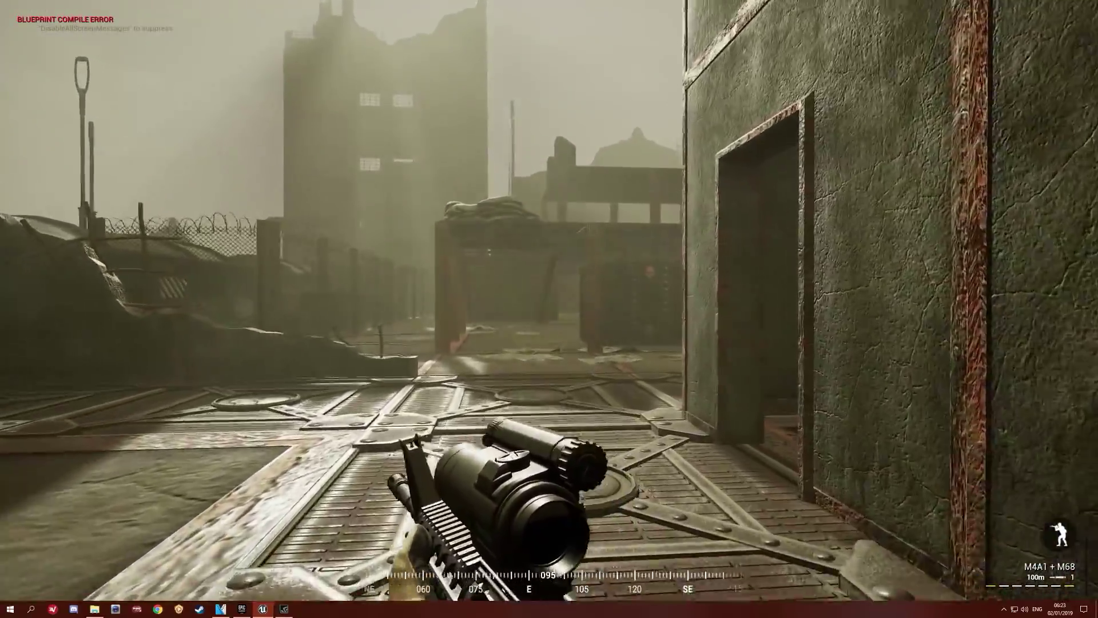
# Step: Turn around and run down the walkway past the ruins toward the tank street
pyautogui.press('w')
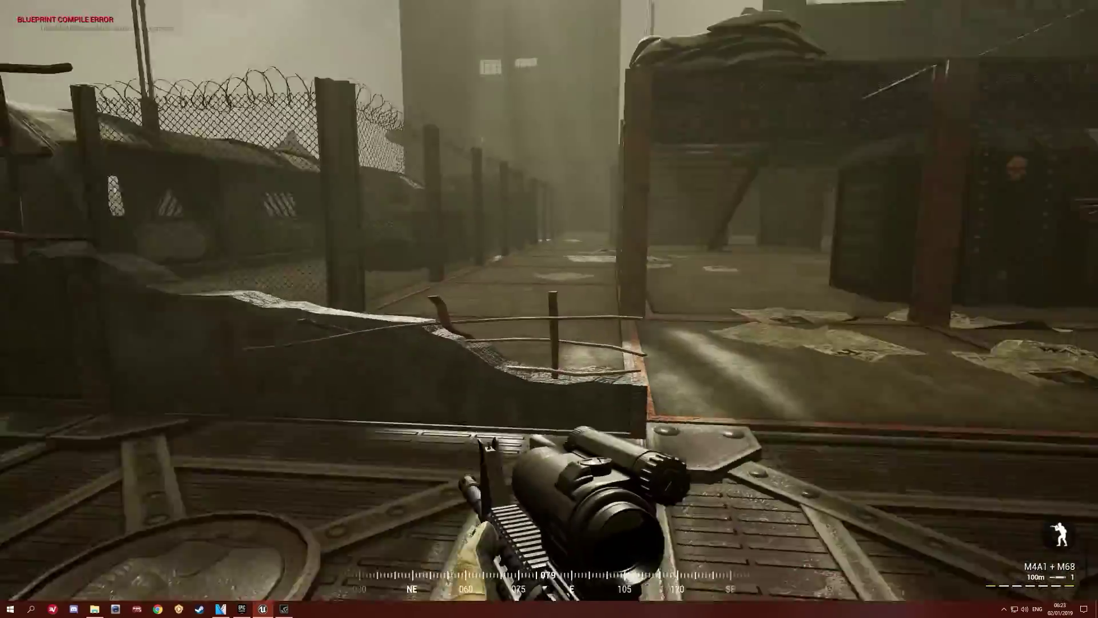
pyautogui.press('w')
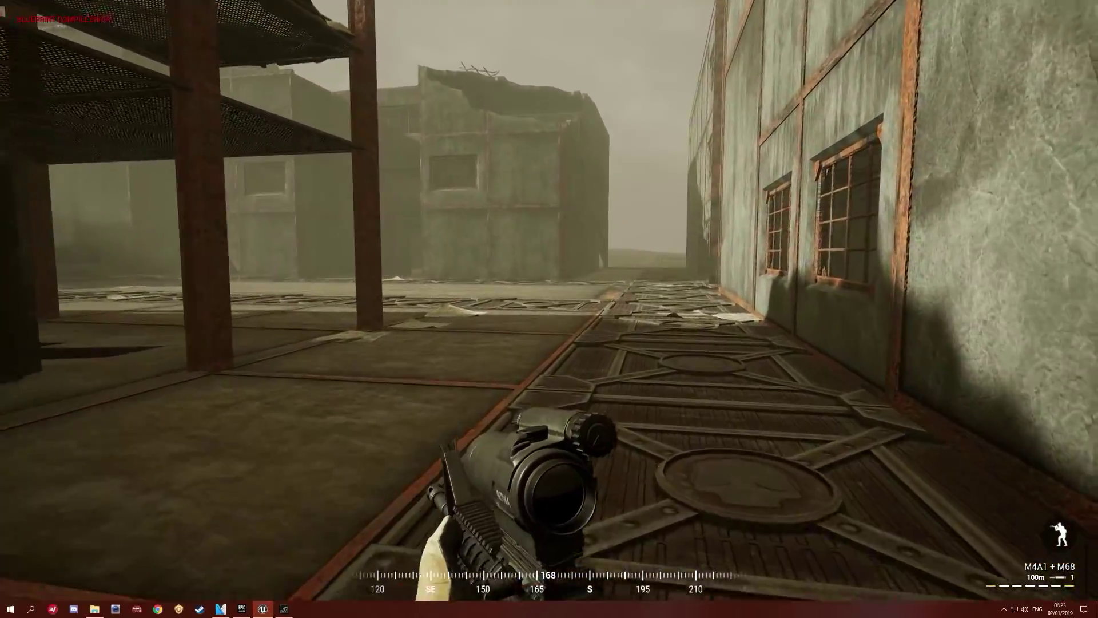
pyautogui.press('w')
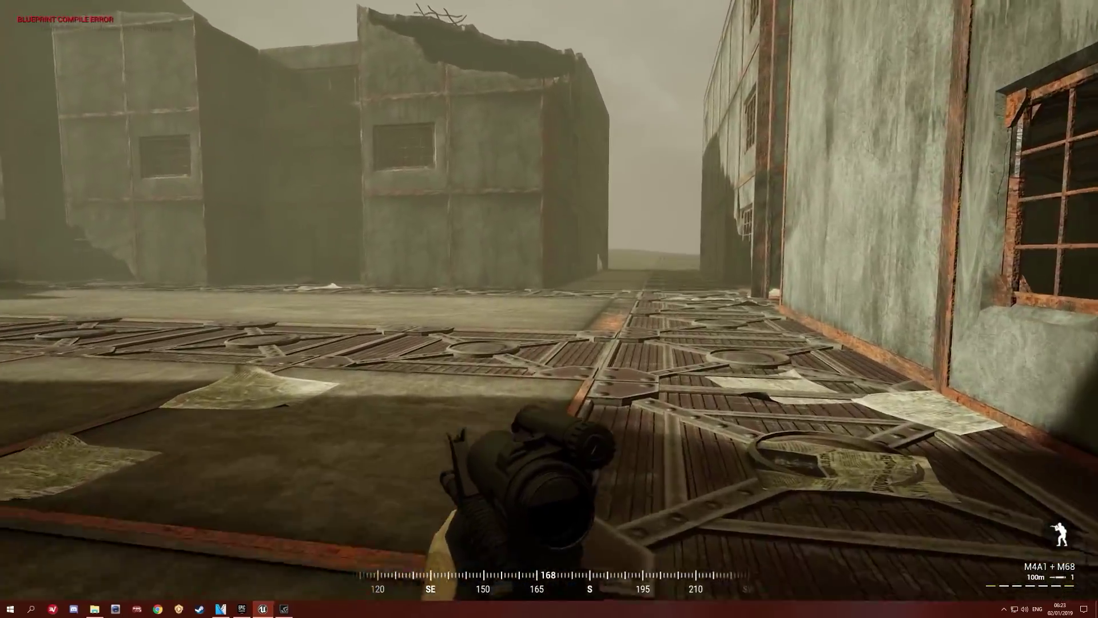
pyautogui.press('w')
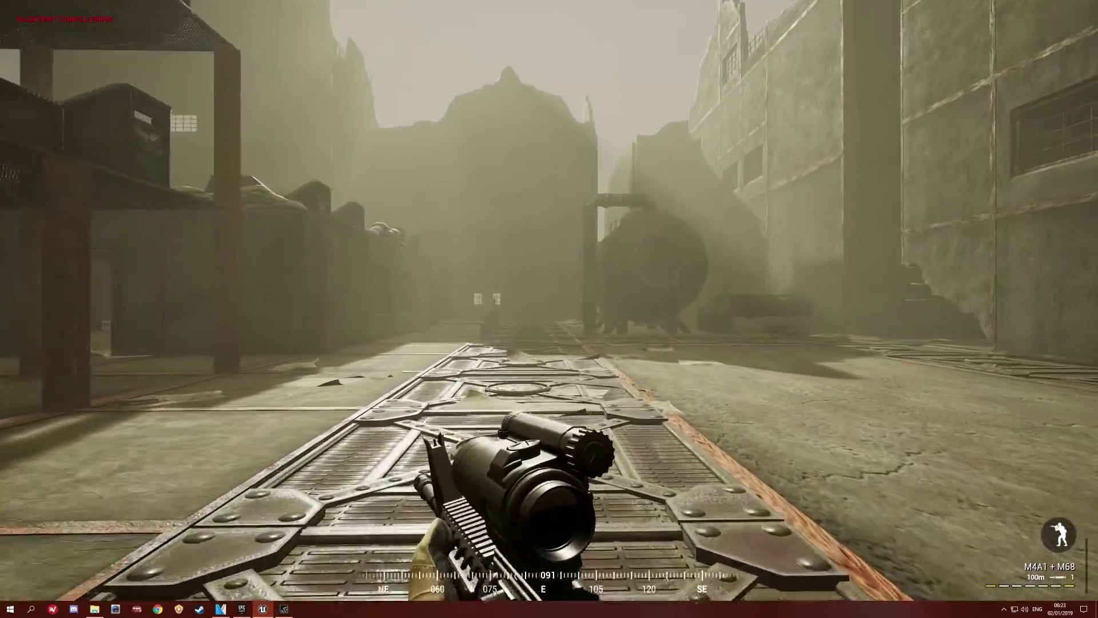
# Step: Walk down the street past the large cylindrical tank and its pipes
pyautogui.press('w')
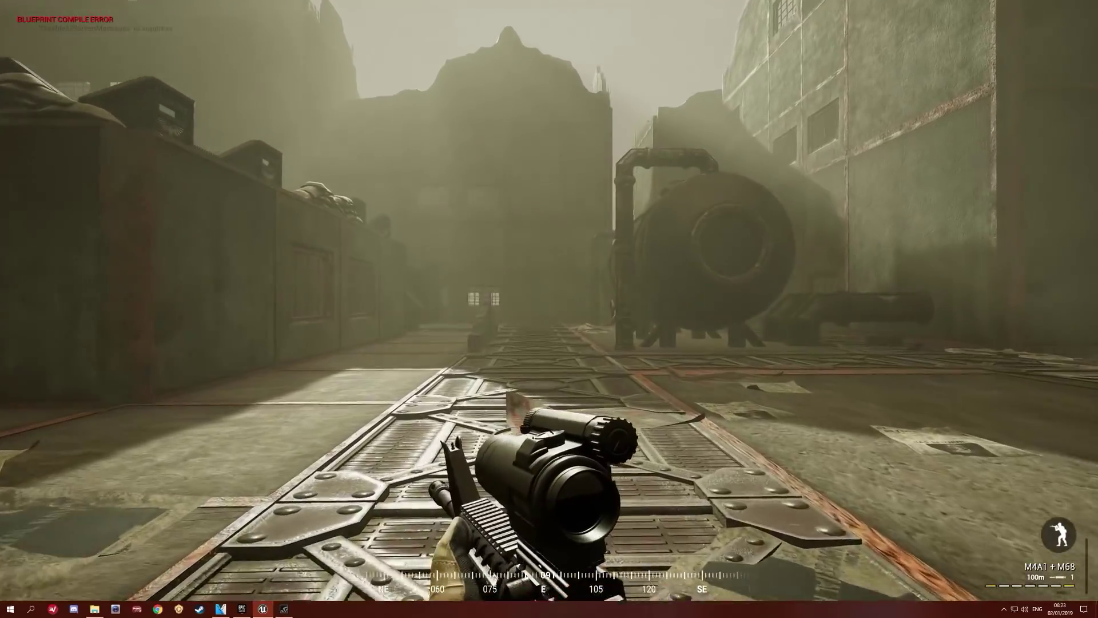
pyautogui.press('w')
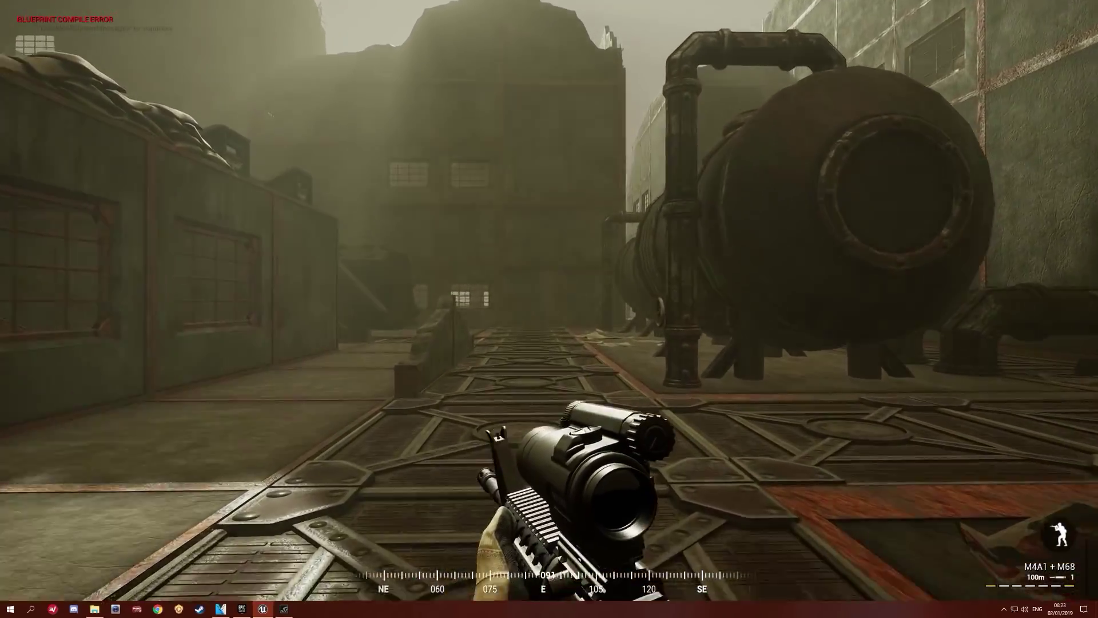
pyautogui.press('w')
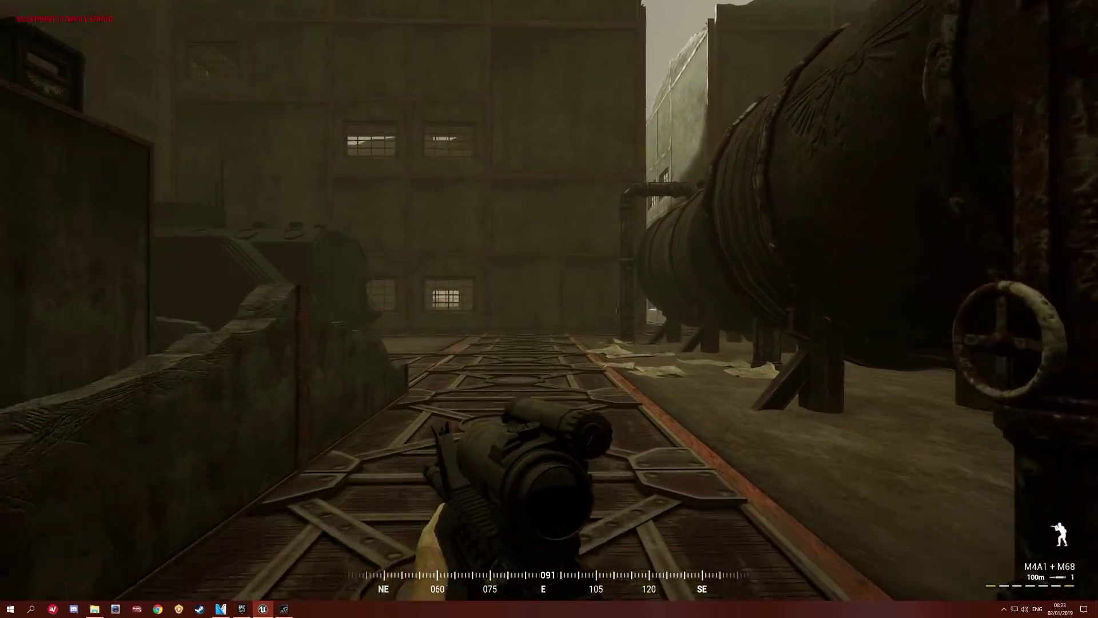
pyautogui.press('w')
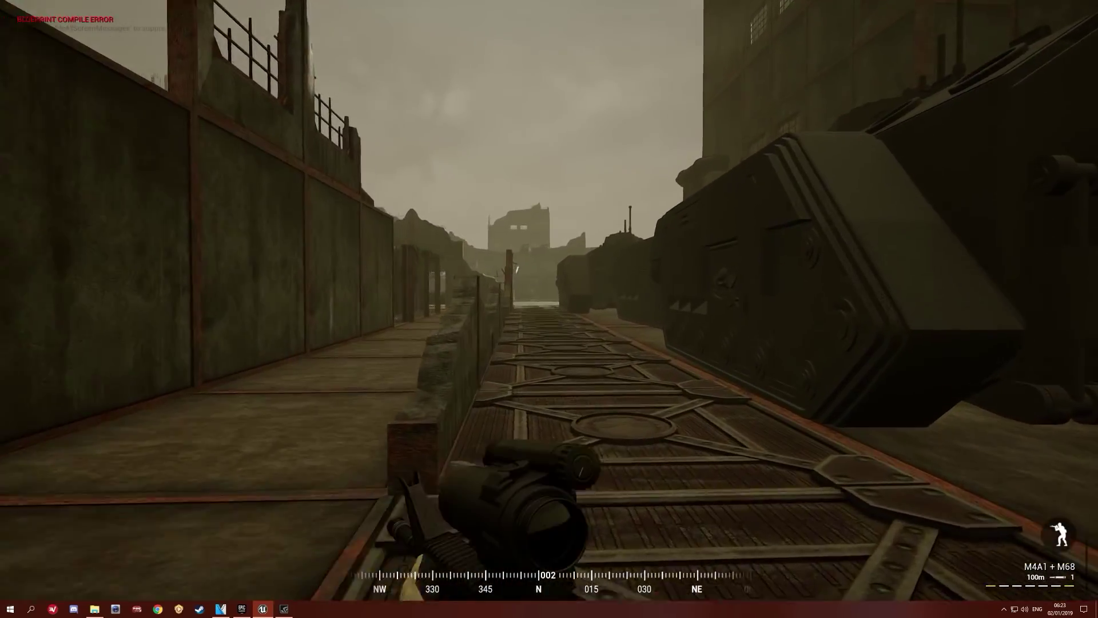
# Step: Follow the metal walkway past the armoured vehicle out onto the open plaza
pyautogui.press('w')
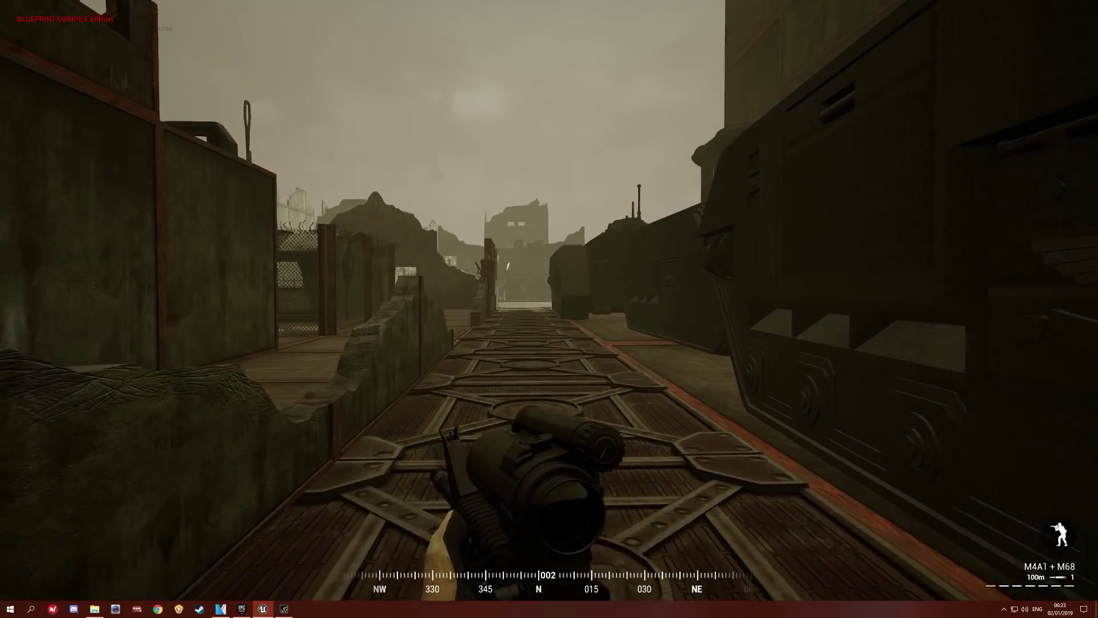
pyautogui.press('w')
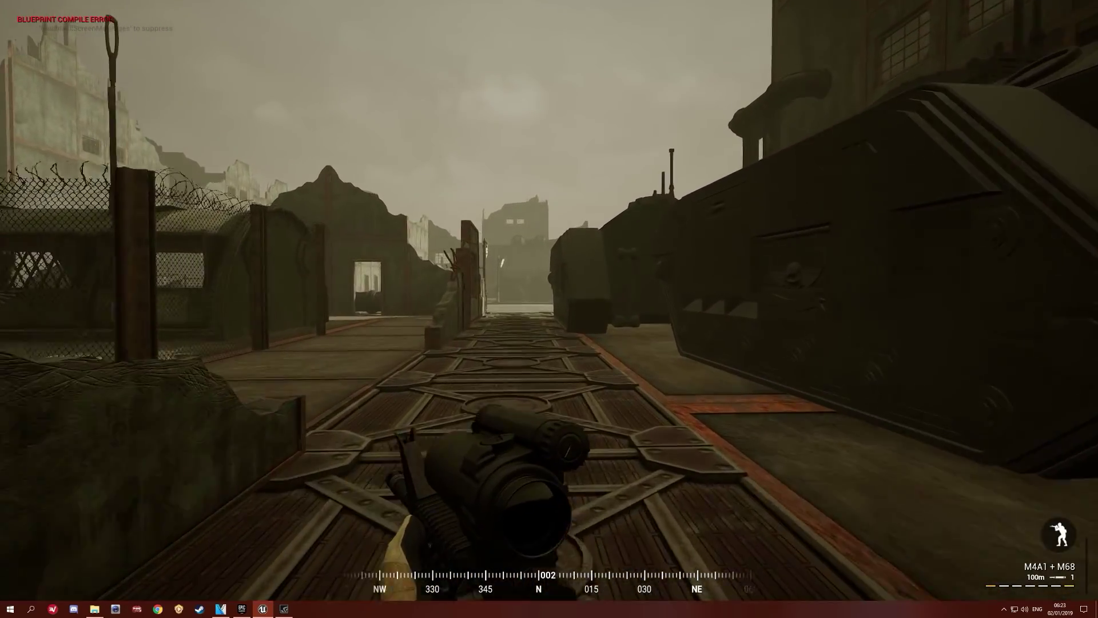
pyautogui.press('w')
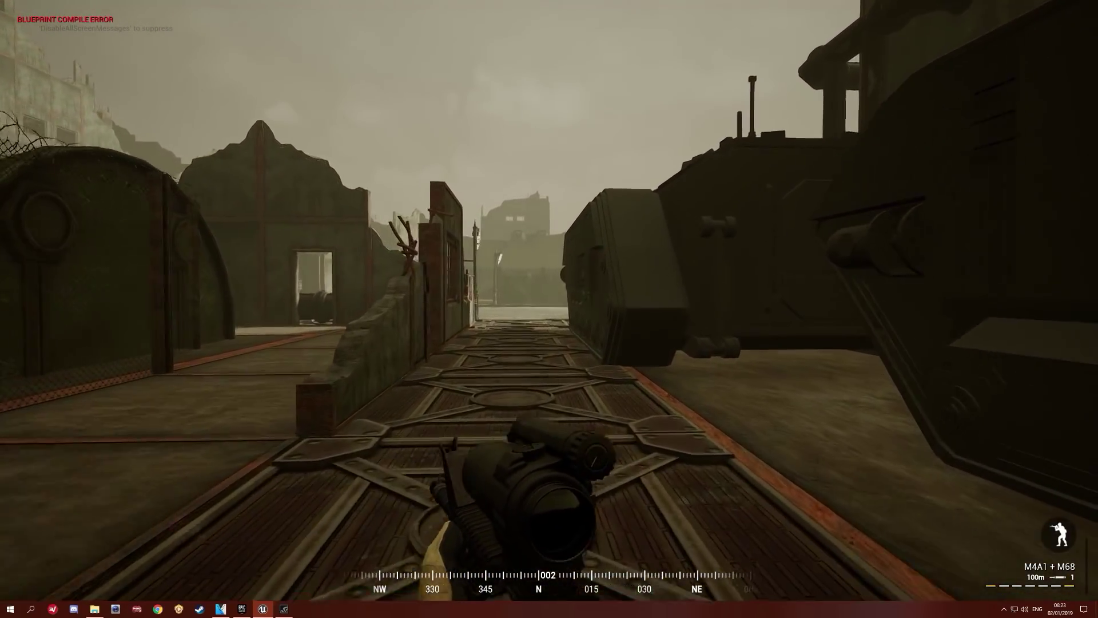
pyautogui.press('w')
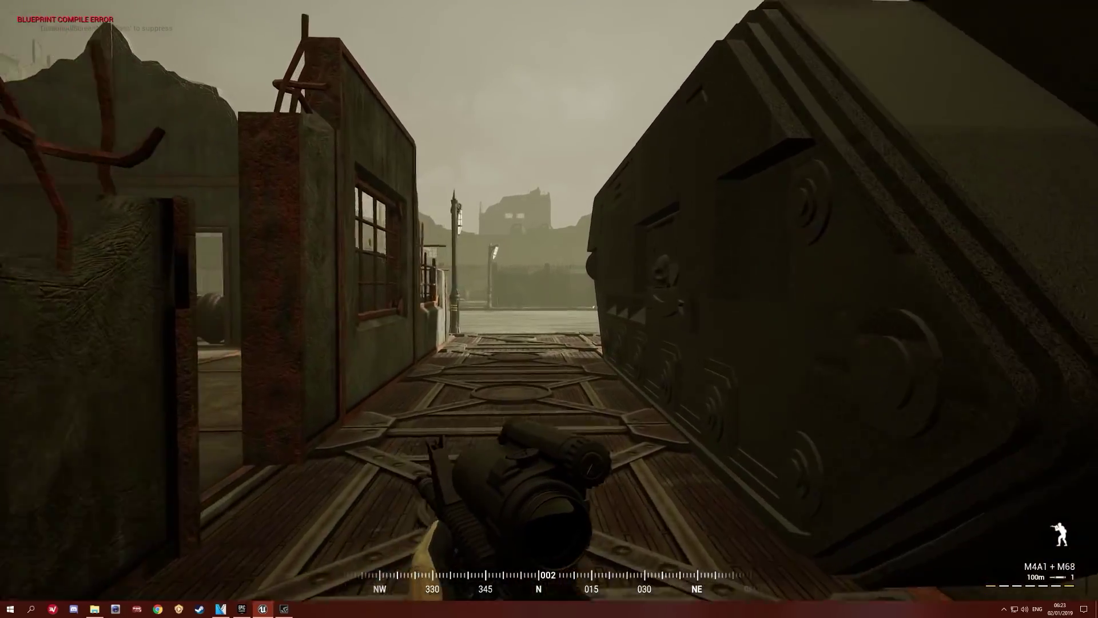
pyautogui.press('w')
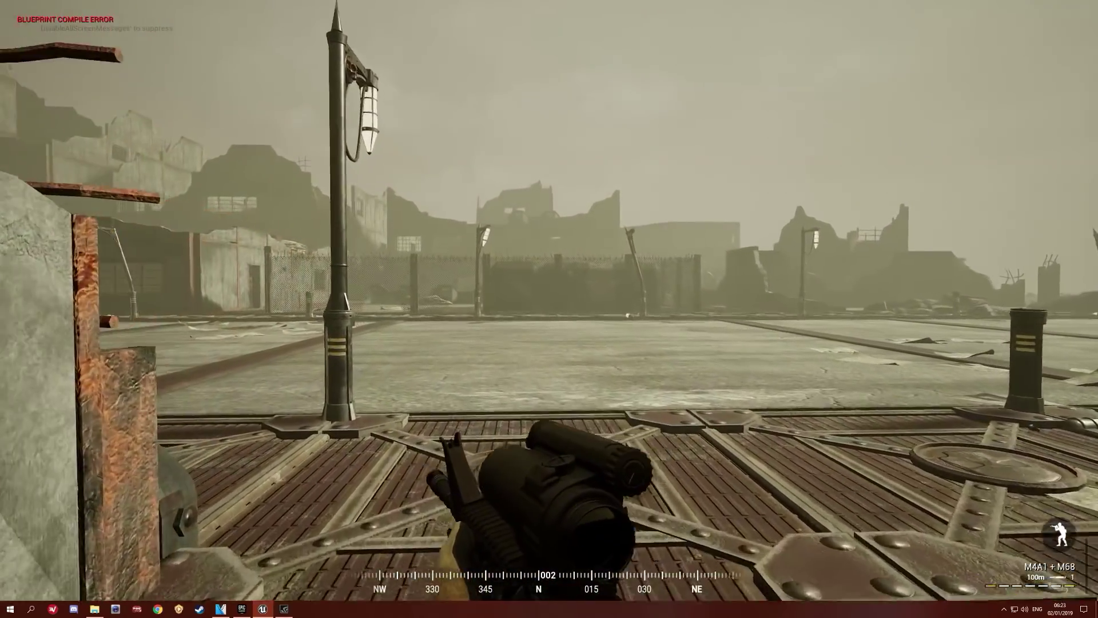
# Step: Cross the open deck, go through the gate, and walk past the doorways
pyautogui.press('w')
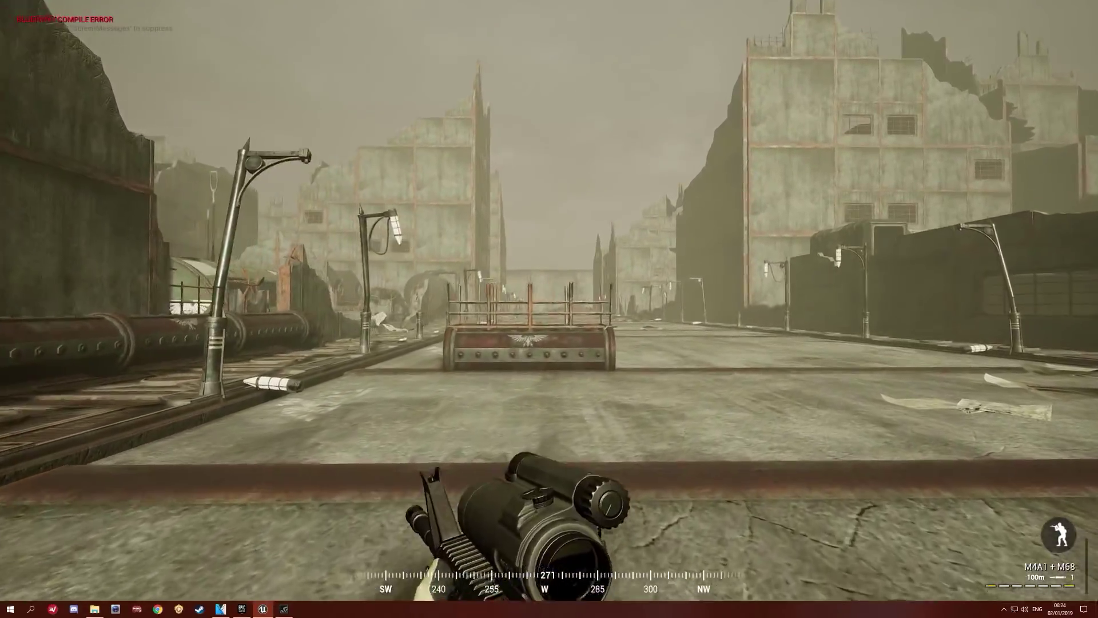
pyautogui.press('w')
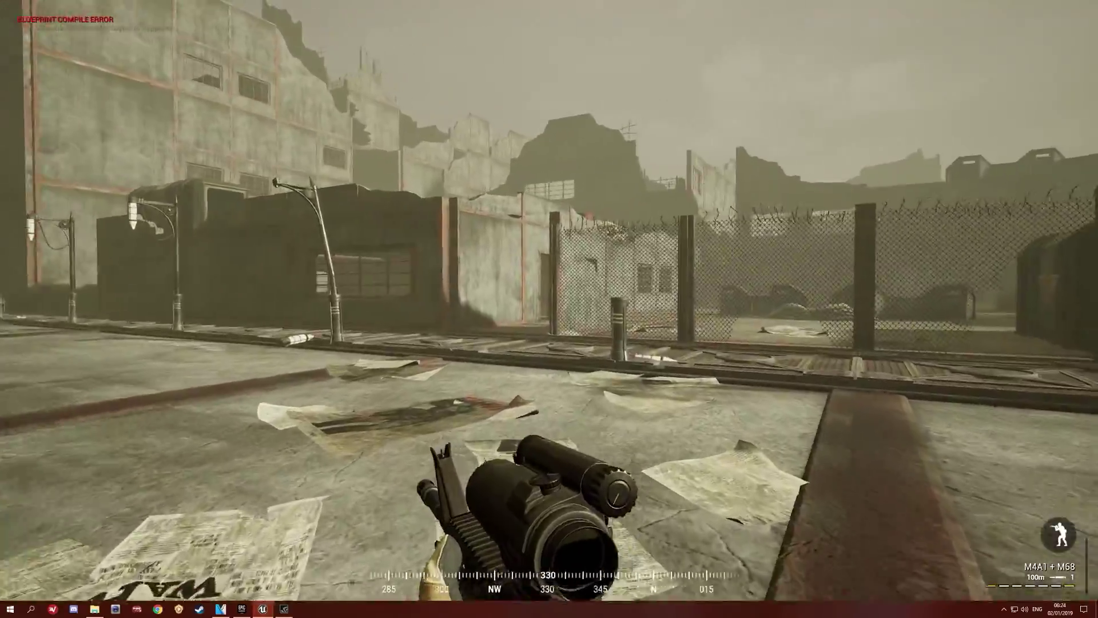
pyautogui.press('w')
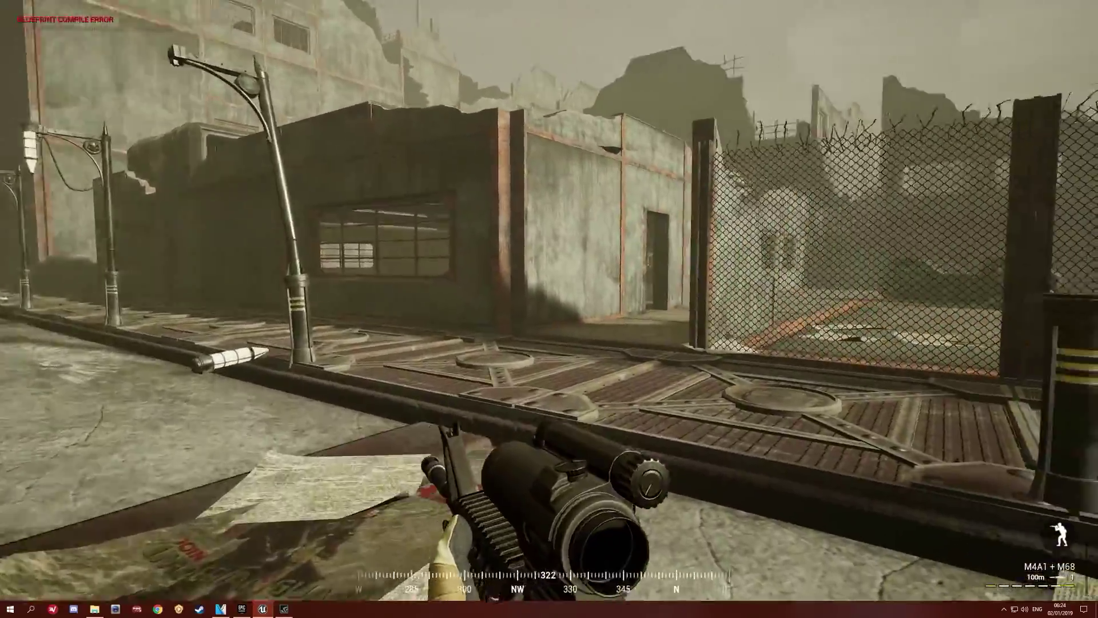
pyautogui.press('w')
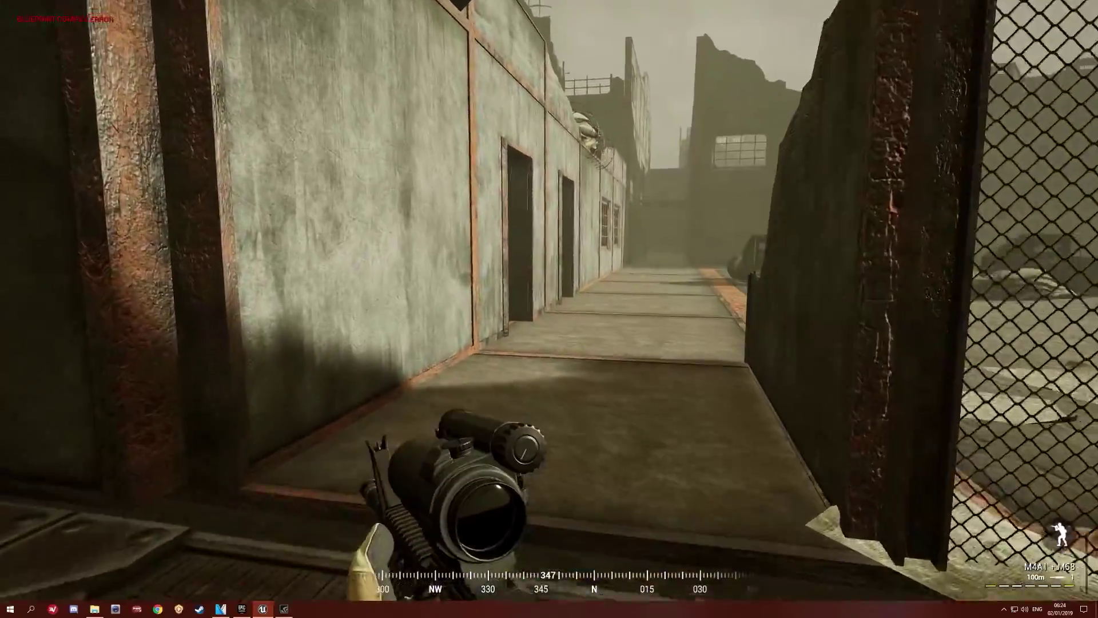
pyautogui.press('w')
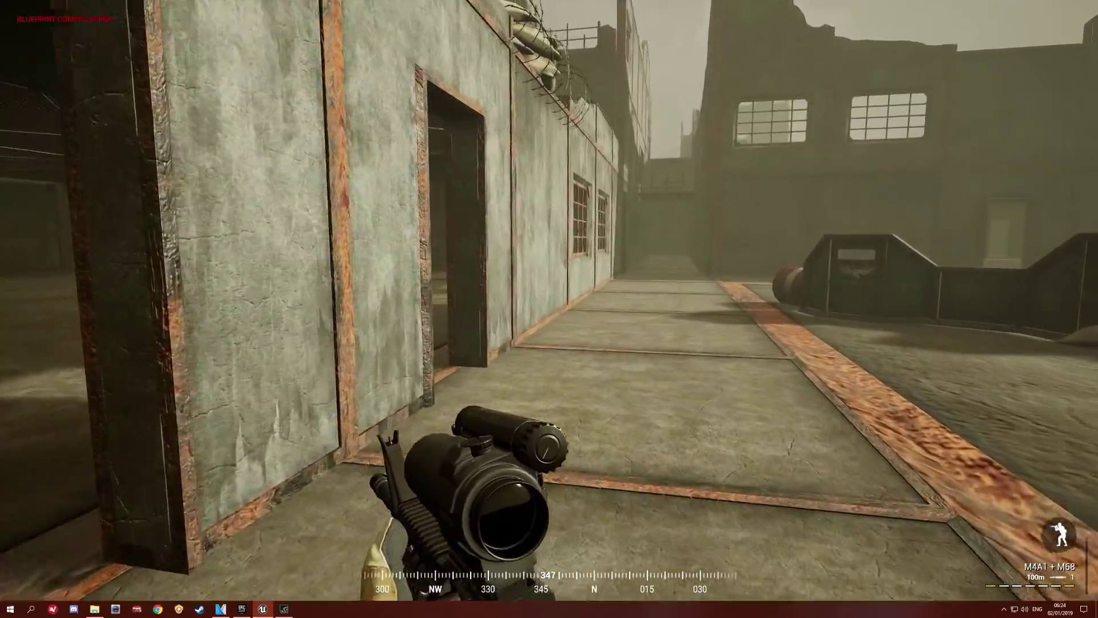
# Step: Pass the barrel and windowed wall, then walk through the gap onto the metal platform
pyautogui.press('w')
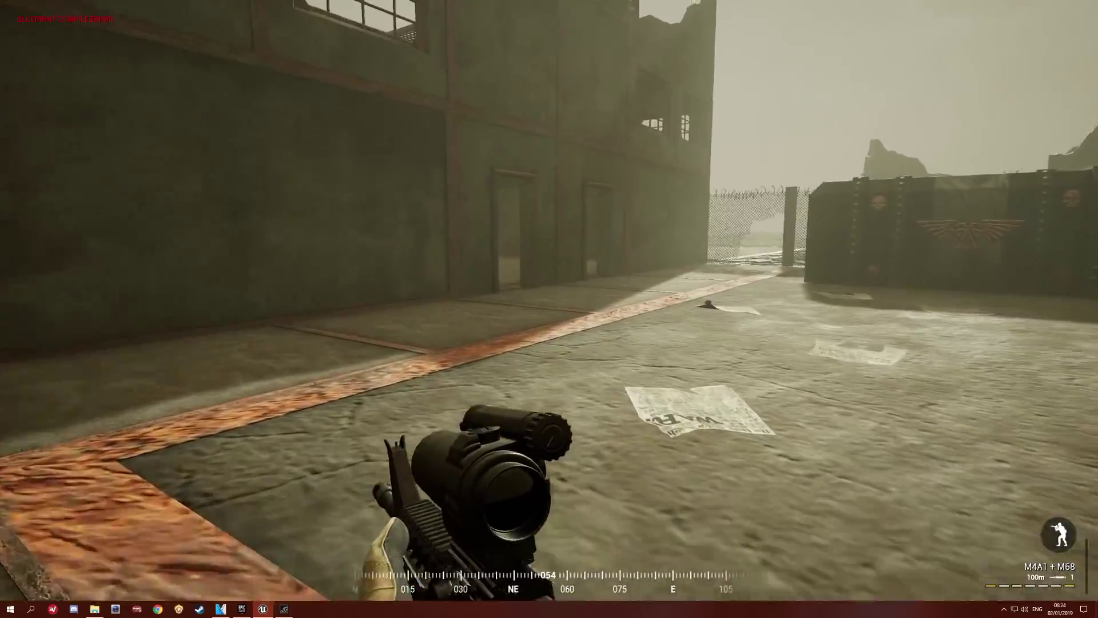
pyautogui.press('w')
pyautogui.press('w')
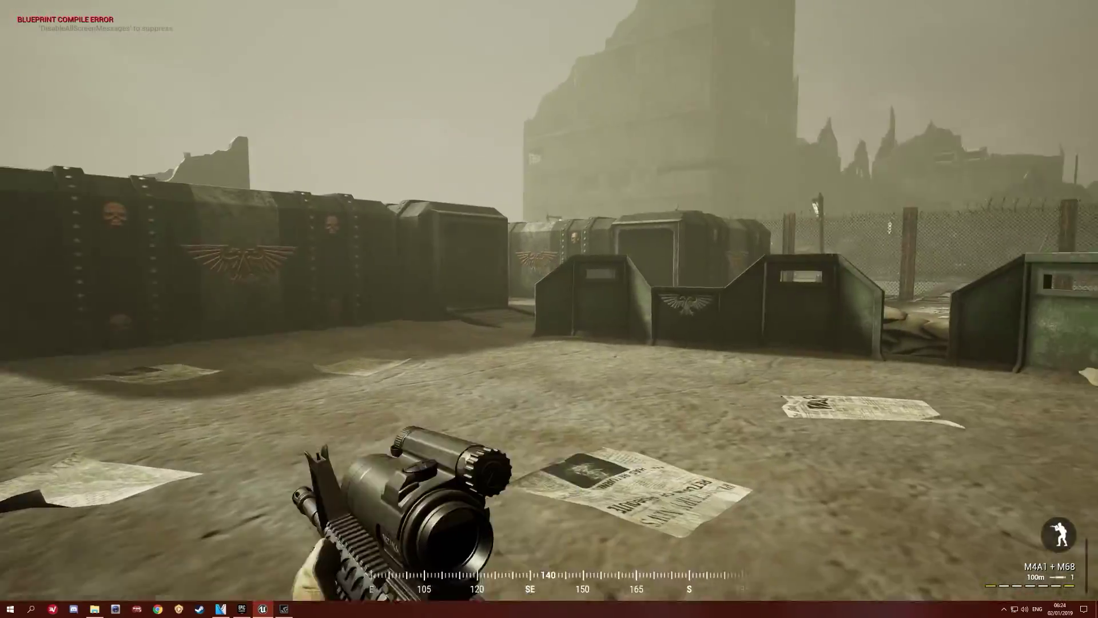
pyautogui.press('w')
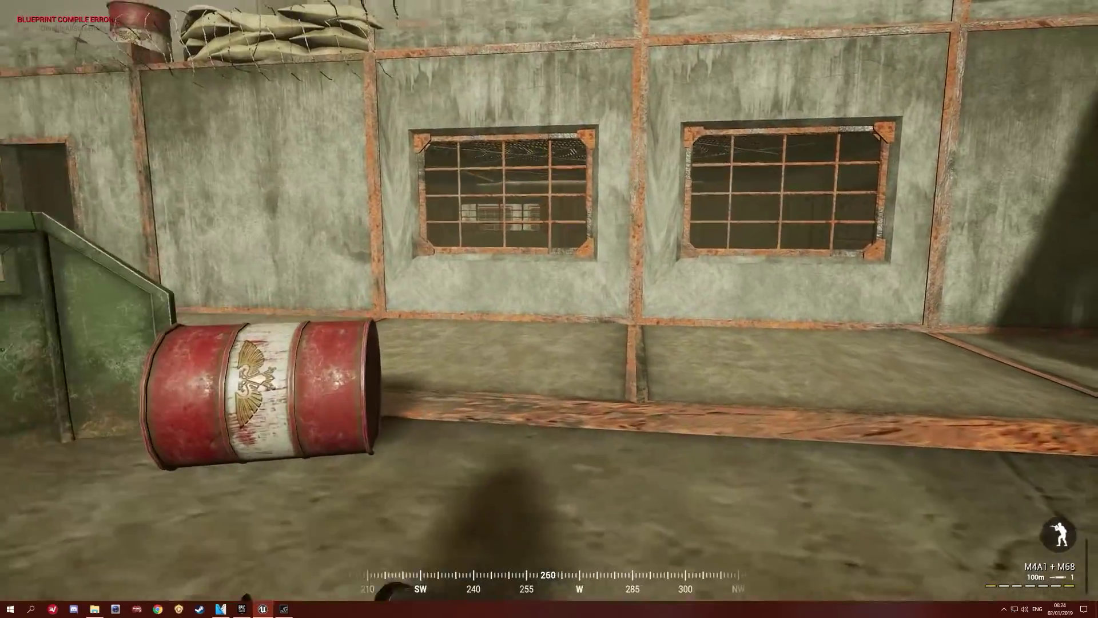
pyautogui.press('w')
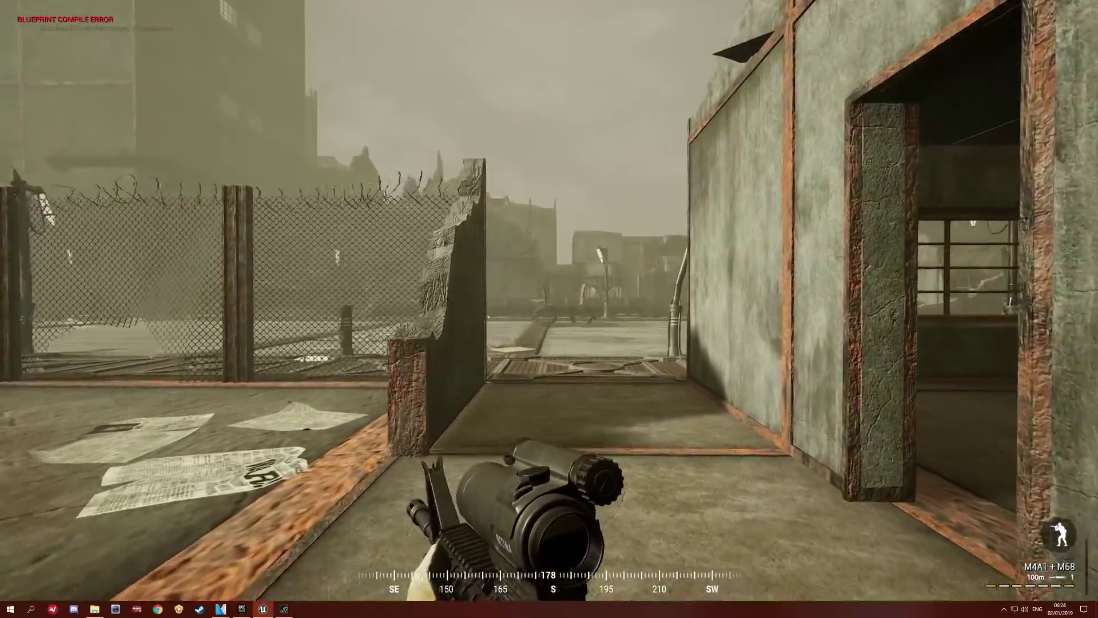
pyautogui.press('w')
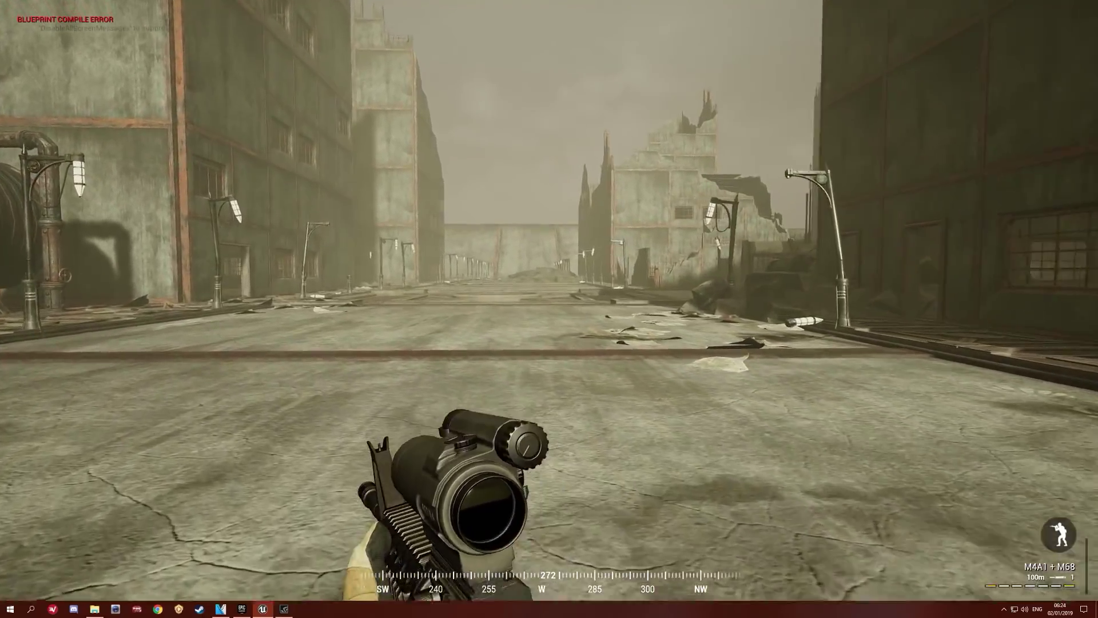
# Step: Walk down the long street toward the barriers
pyautogui.press('w')
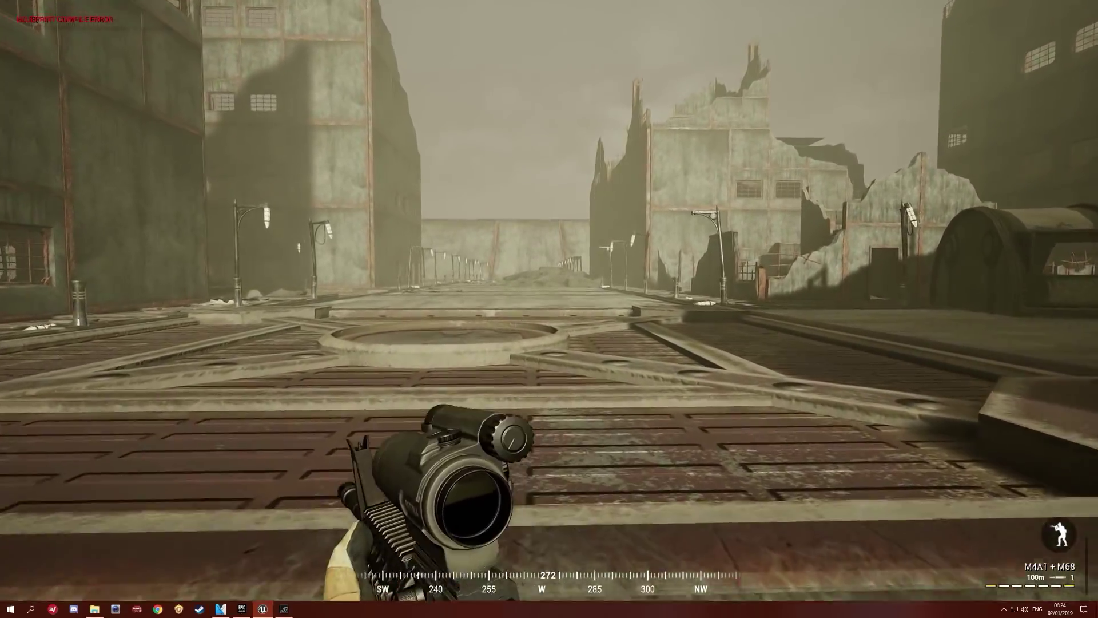
pyautogui.press('w')
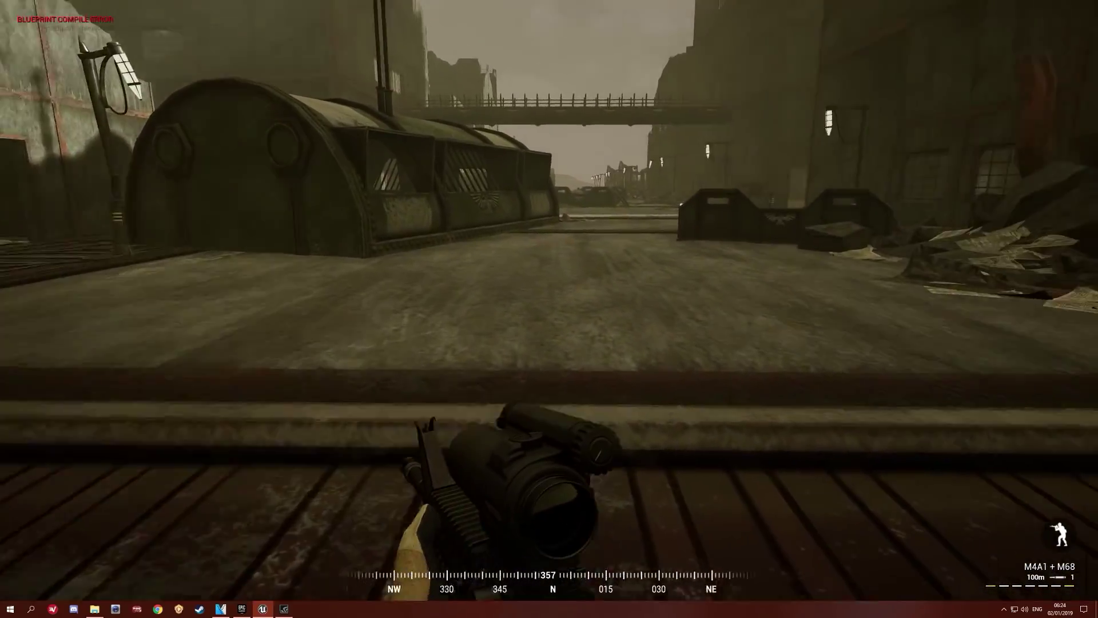
pyautogui.press('w')
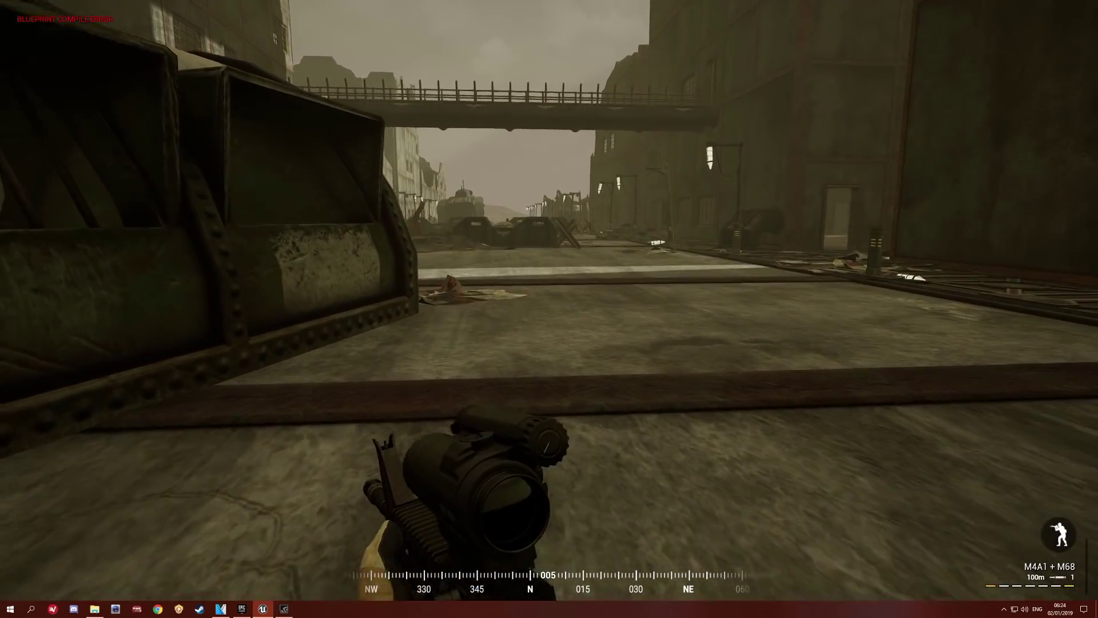
# Step: Pass the metal container and go under the overhead bridge, briefly aiming the rifle scope
pyautogui.press('w')
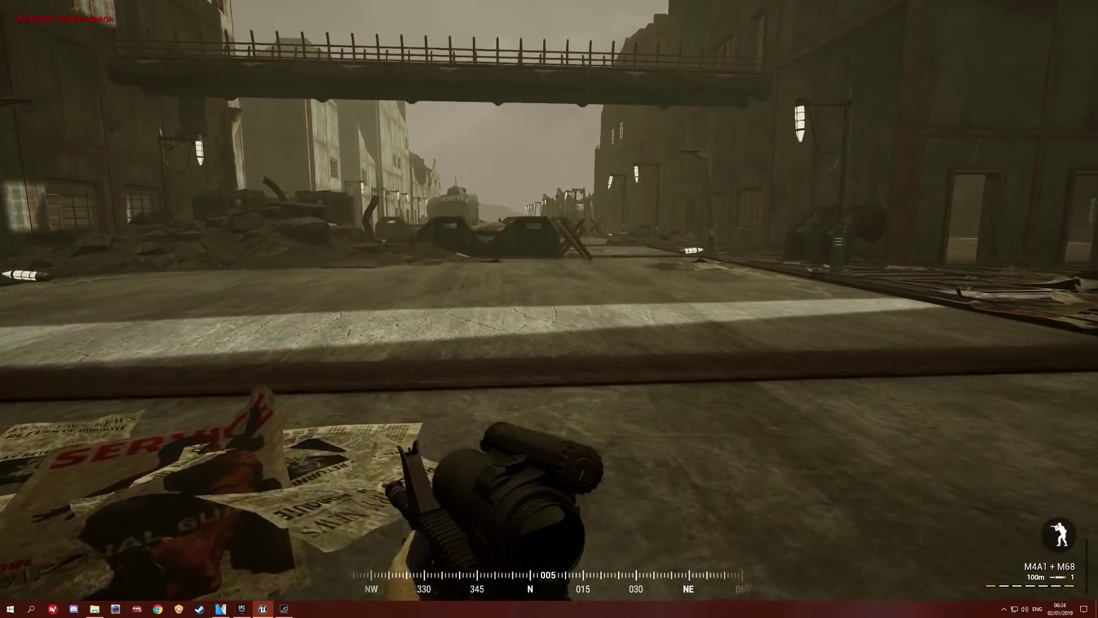
pyautogui.press('w')
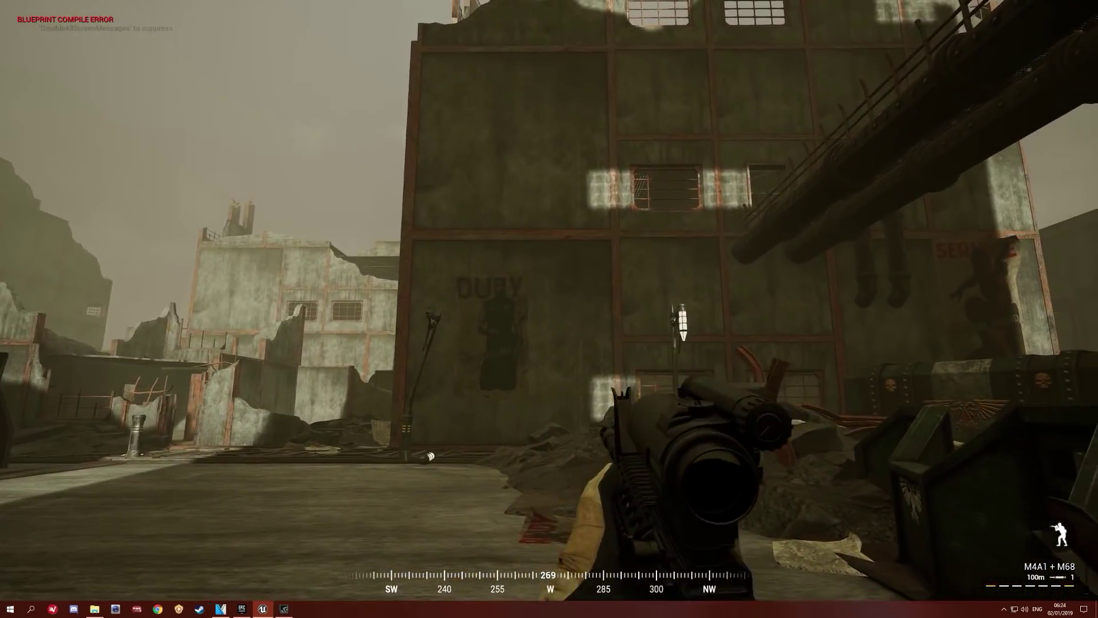
pyautogui.rightClick(549, 309)
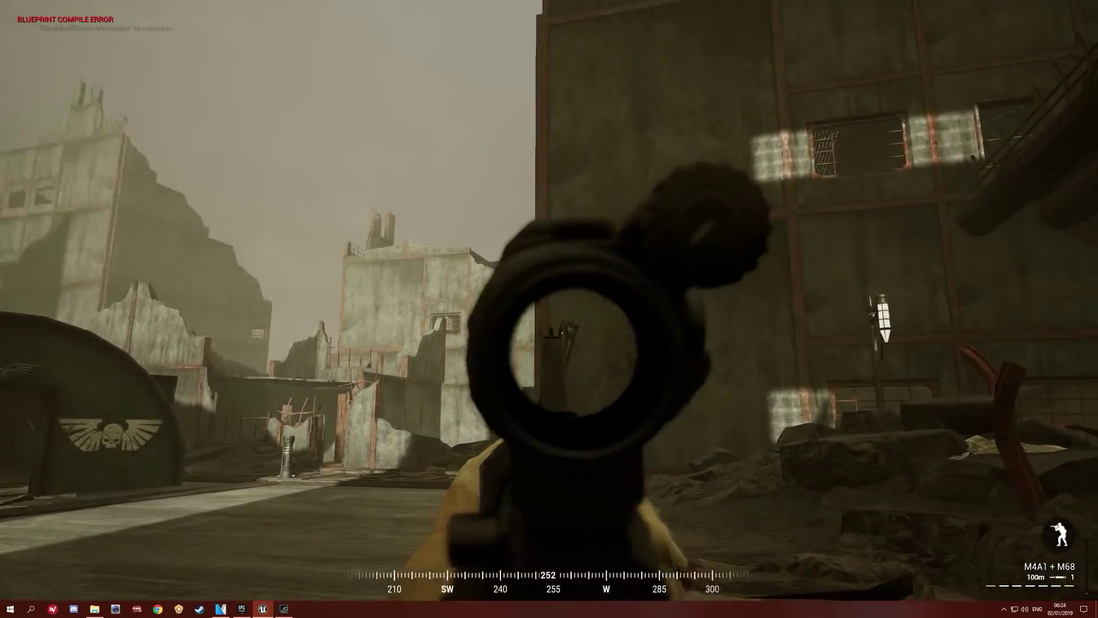
pyautogui.rightClick(550, 309)
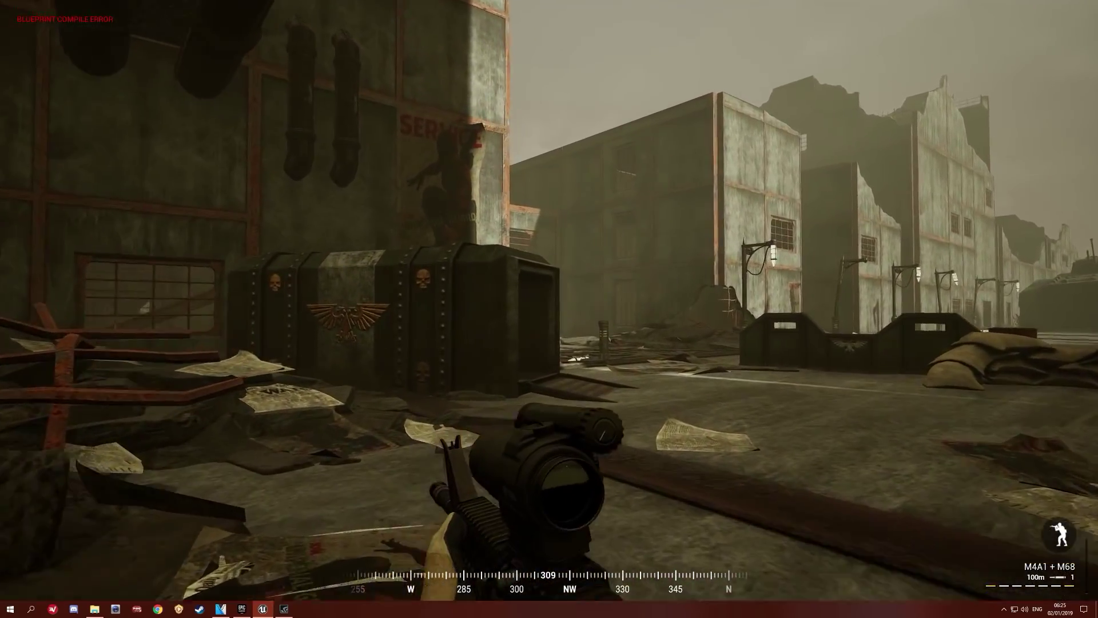
# Step: Walk down the street and through the passage under the building bridge
pyautogui.press('w')
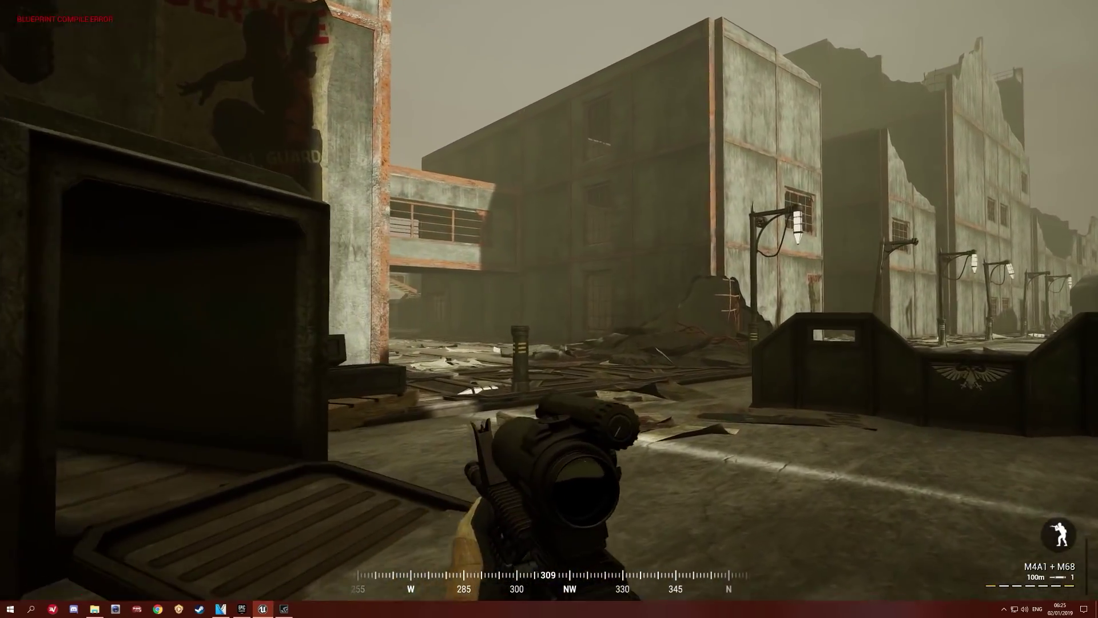
pyautogui.press('w')
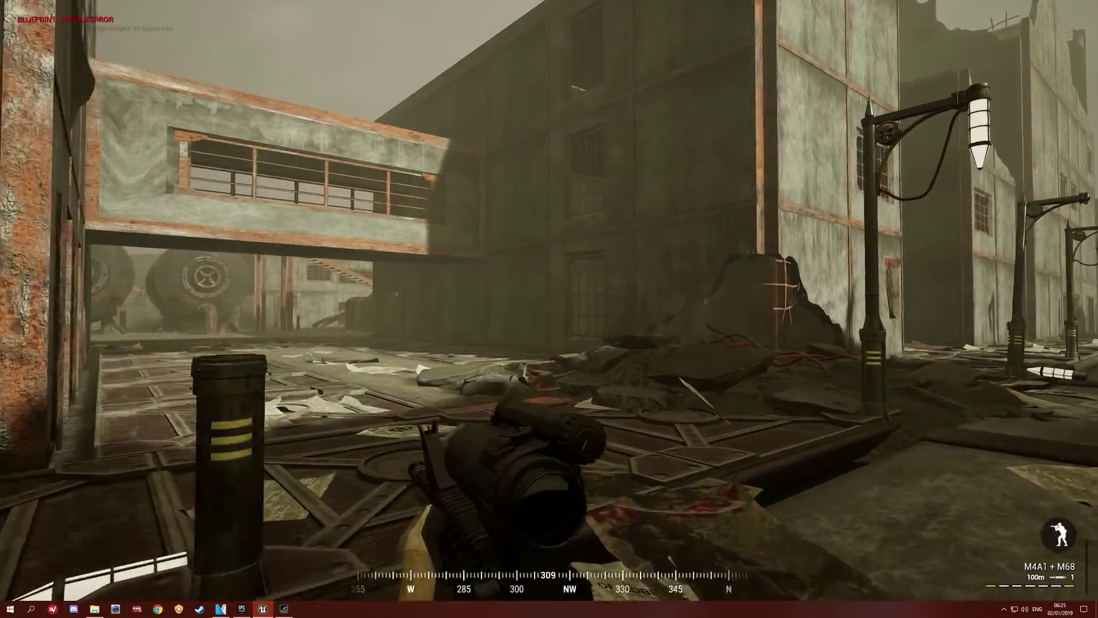
pyautogui.press('w')
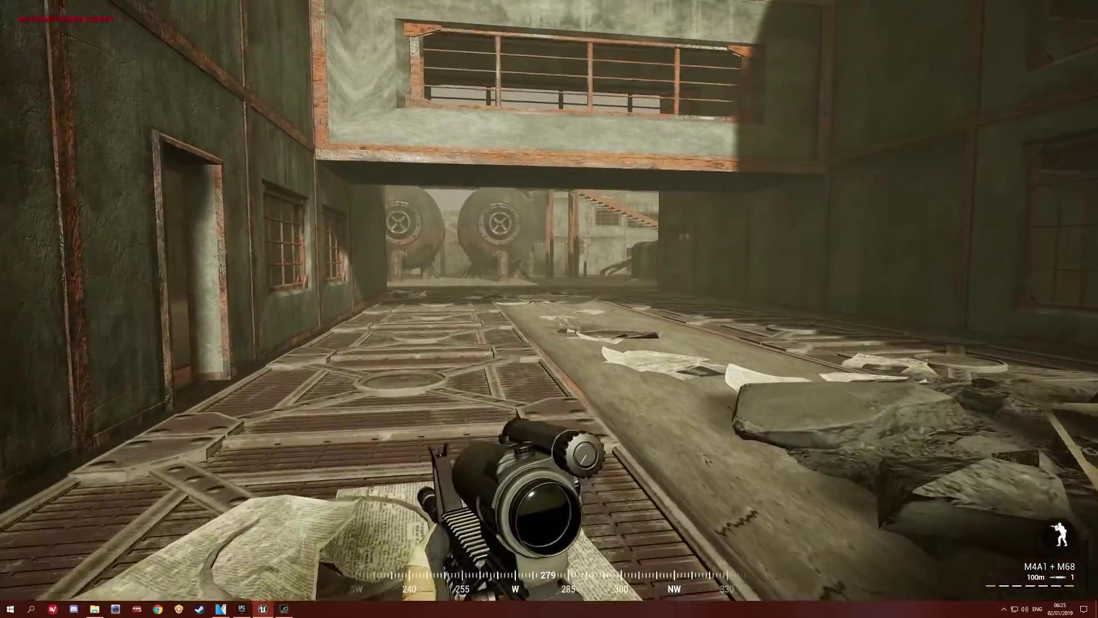
pyautogui.press('w')
pyautogui.press('w')
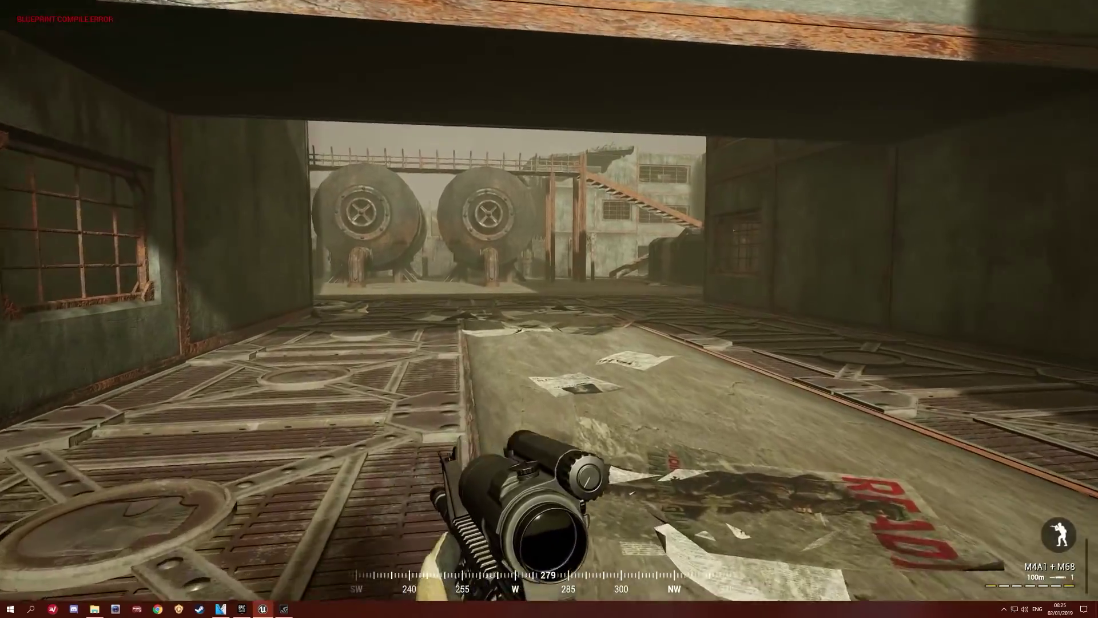
pyautogui.press('w')
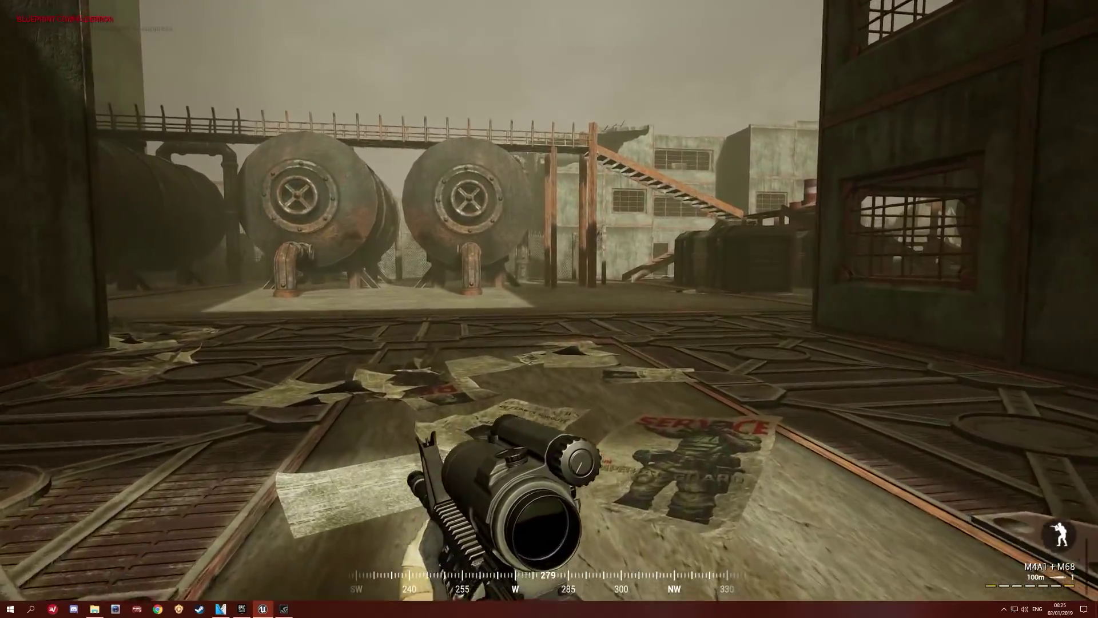
# Step: Approach the pair of industrial tanks and follow the walkway toward the concrete building
pyautogui.press('w')
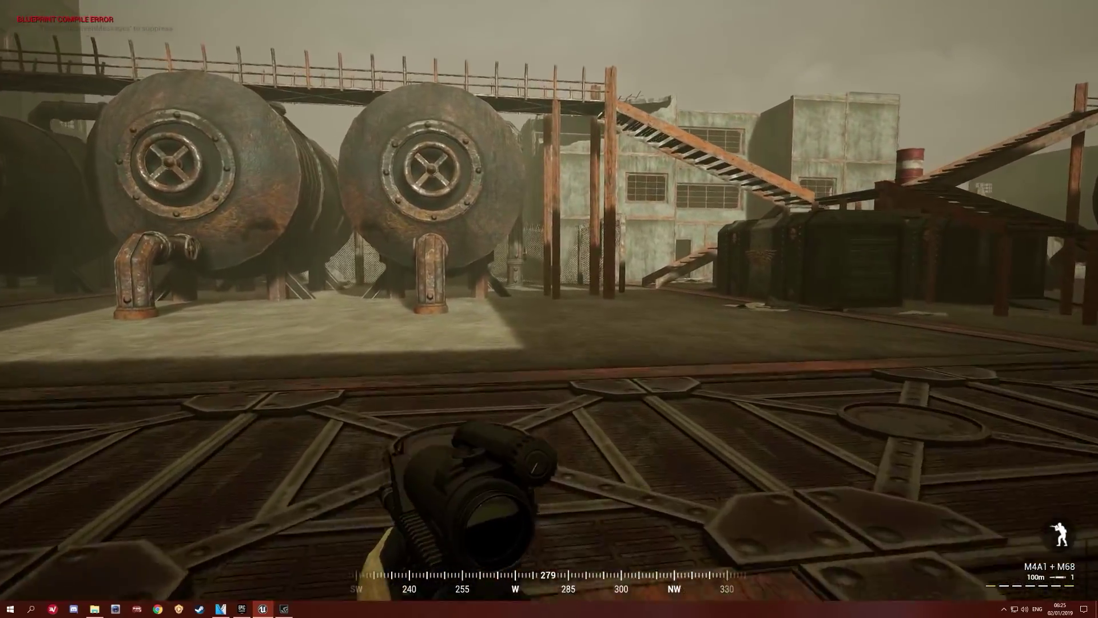
pyautogui.press('w')
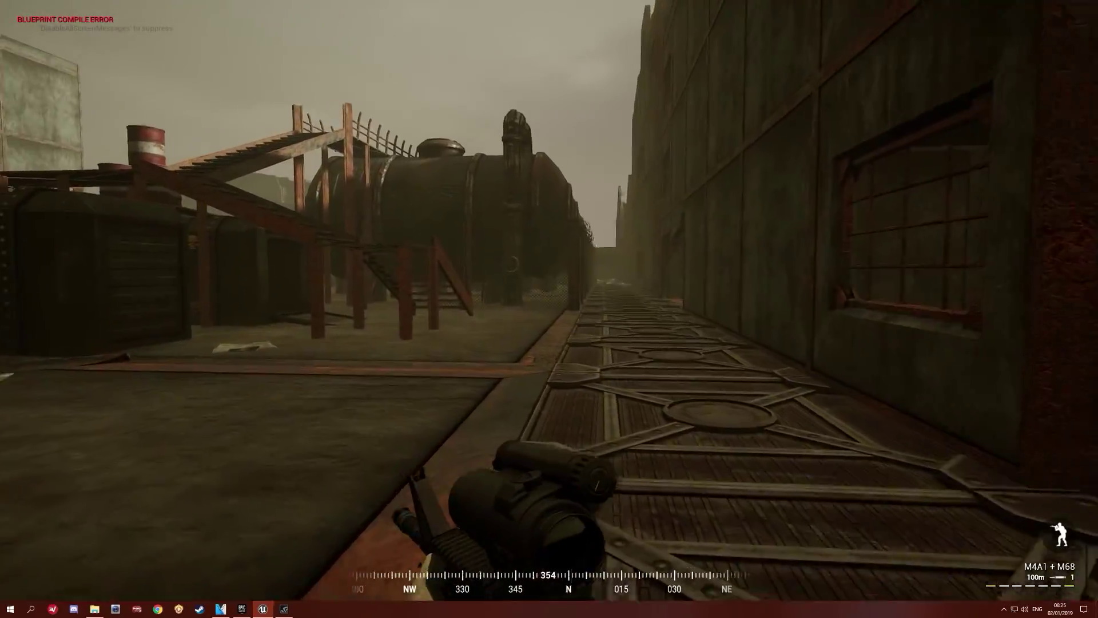
pyautogui.press('w')
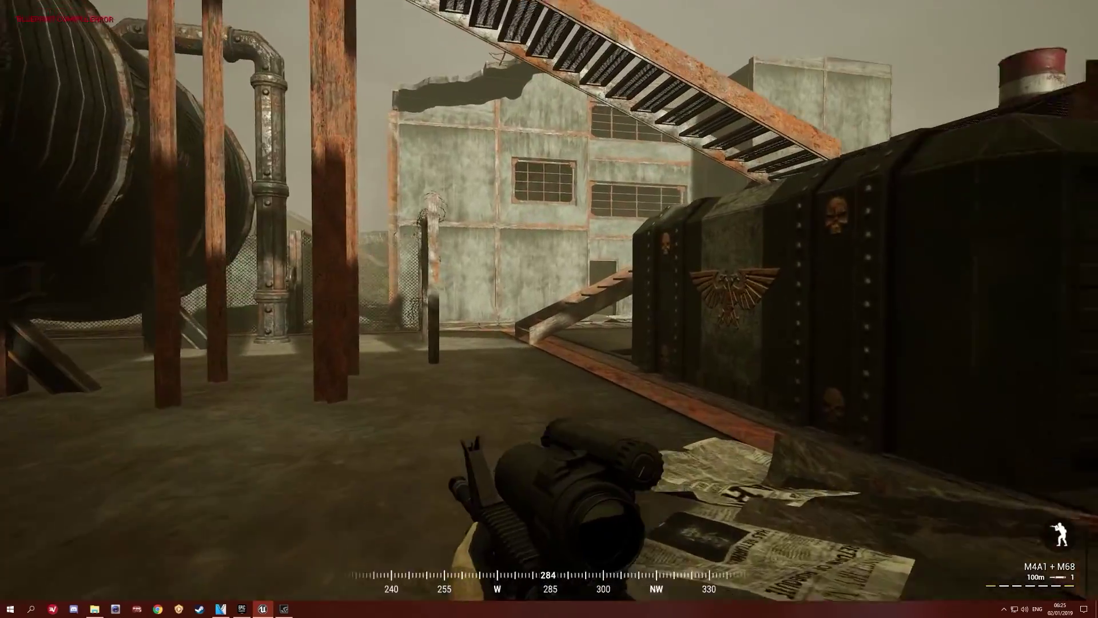
pyautogui.press('w')
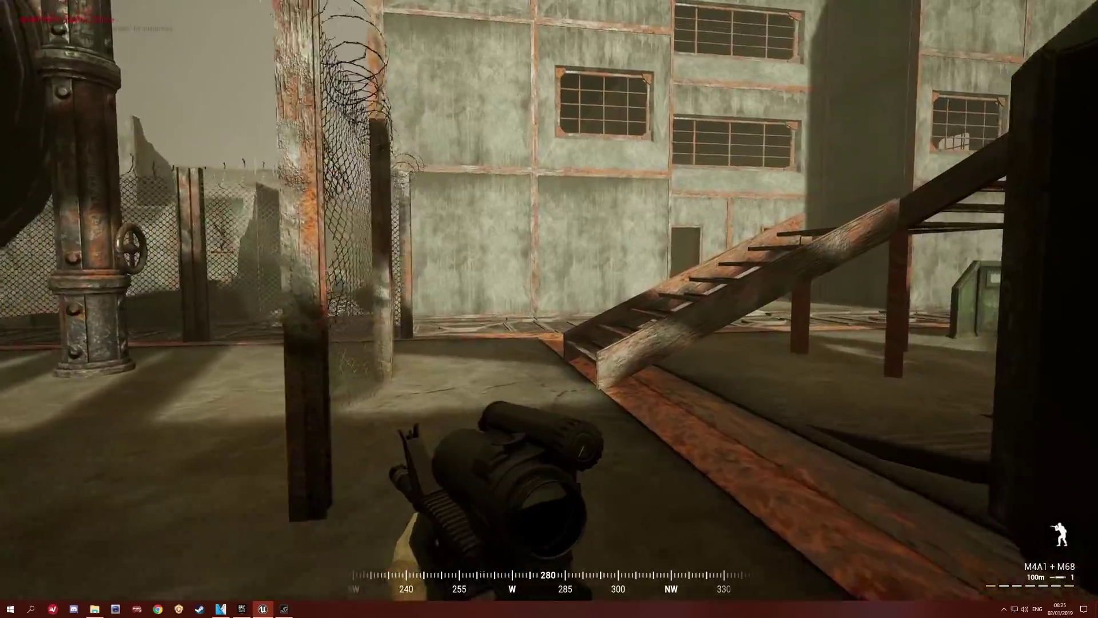
pyautogui.press('w')
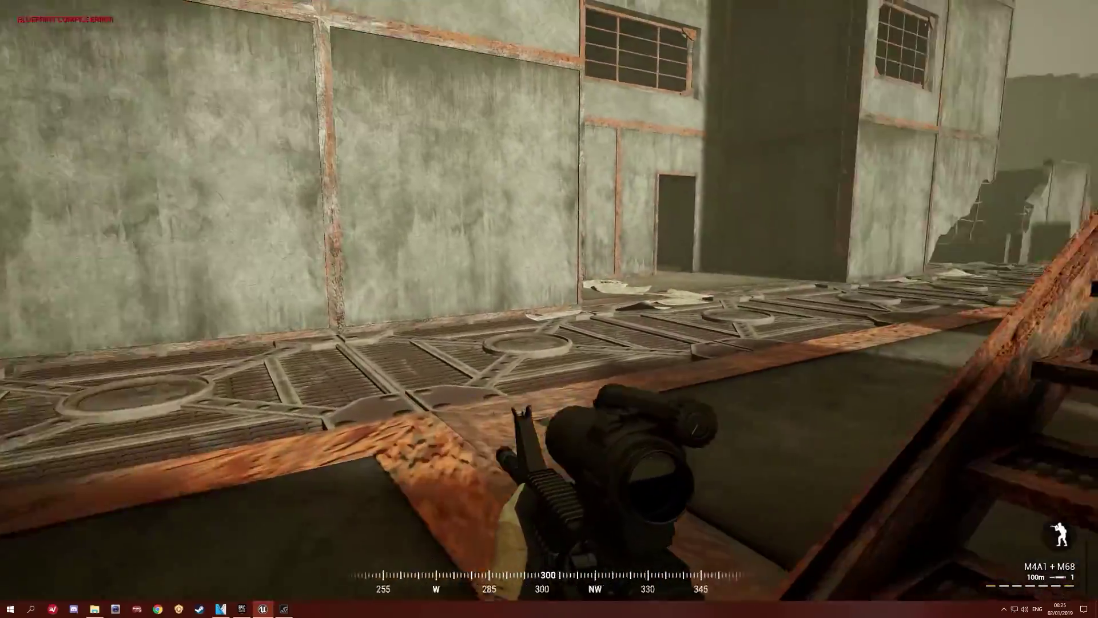
# Step: Run into the dirt yard, briefly scope the tanks, then face the fortified bunker
pyautogui.press('w')
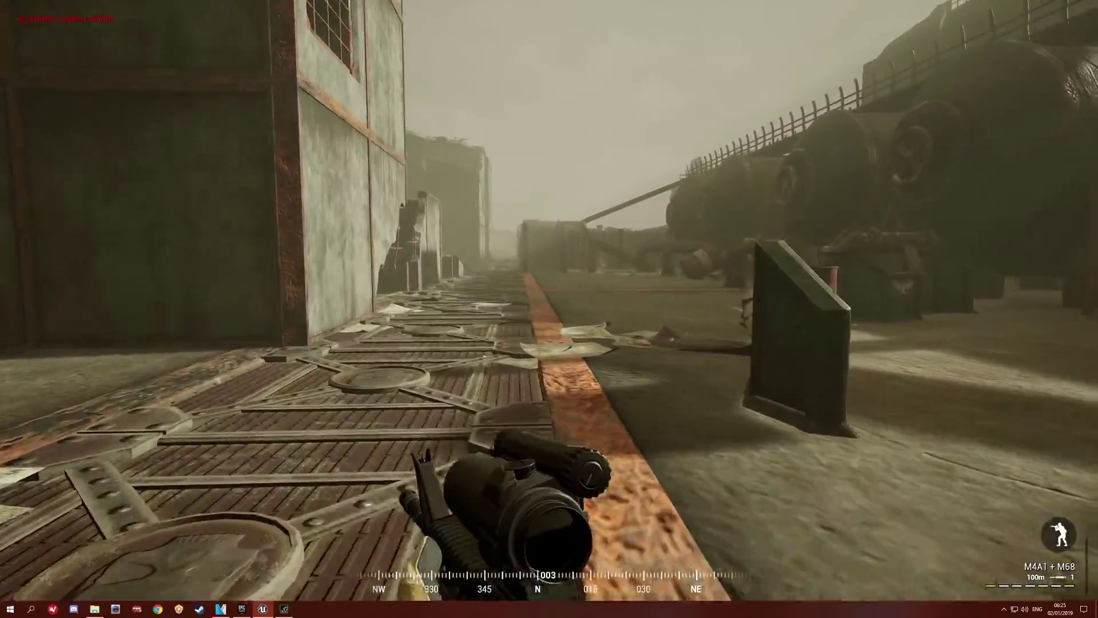
pyautogui.press('w')
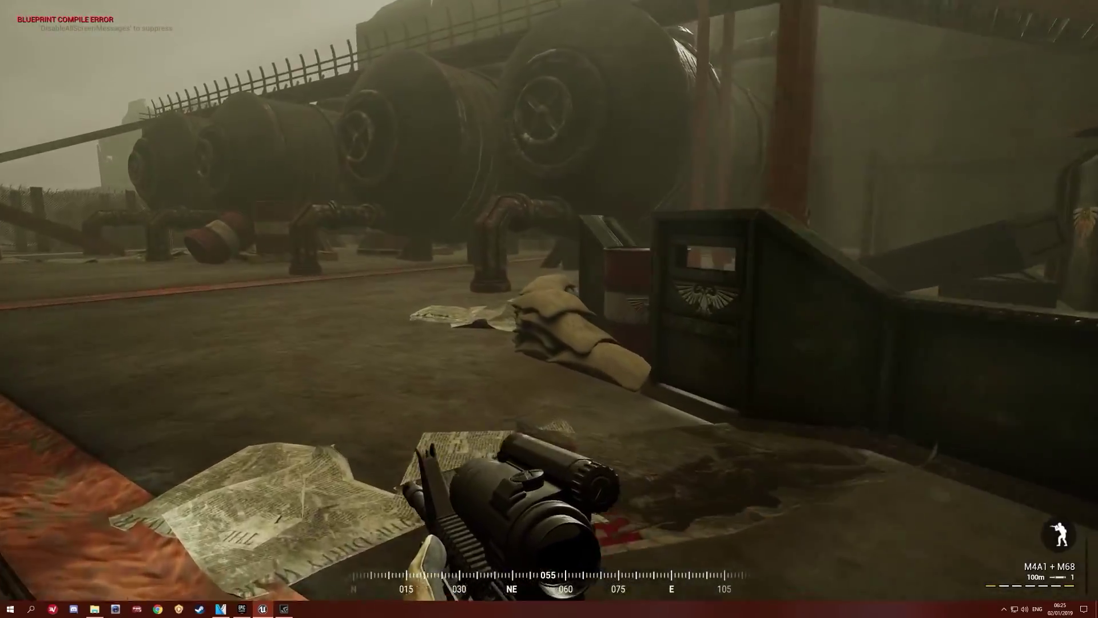
pyautogui.press('w')
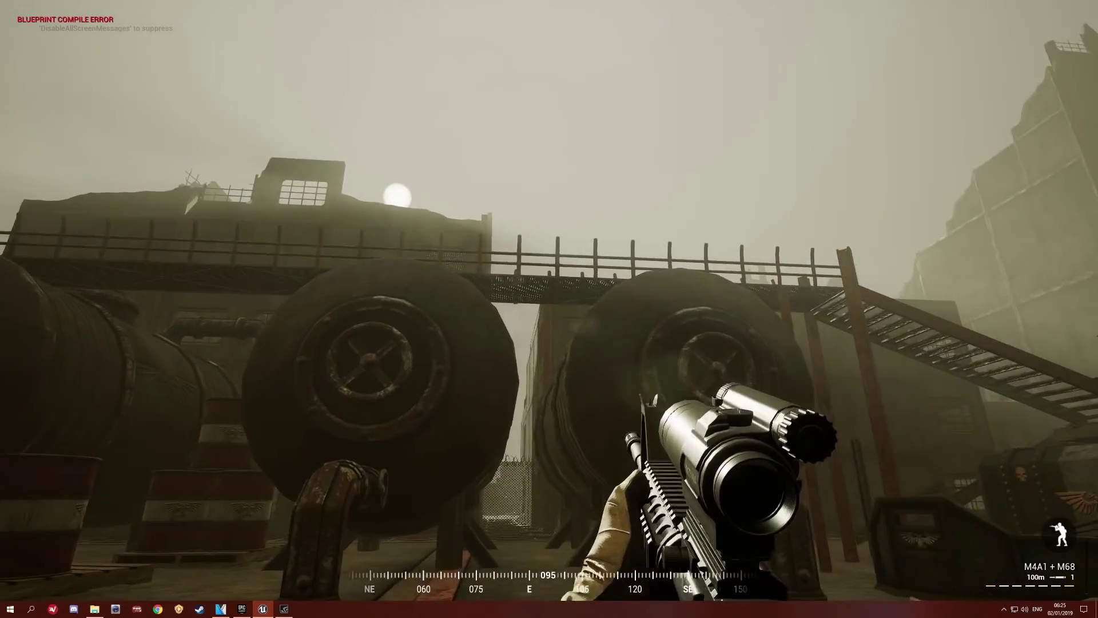
pyautogui.rightClick(549, 309)
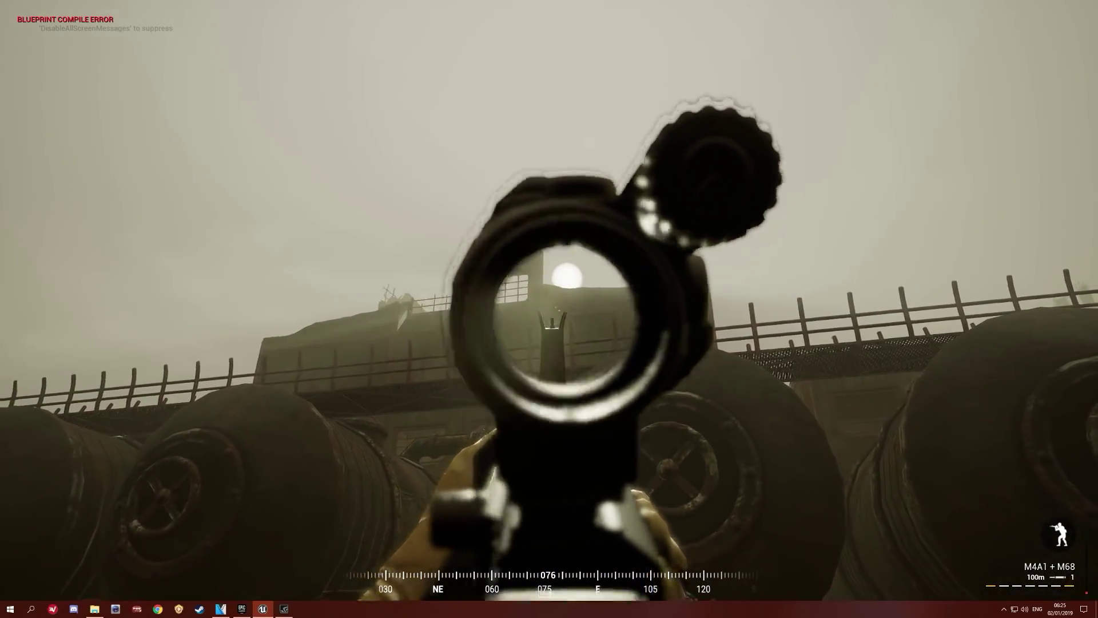
pyautogui.rightClick(550, 309)
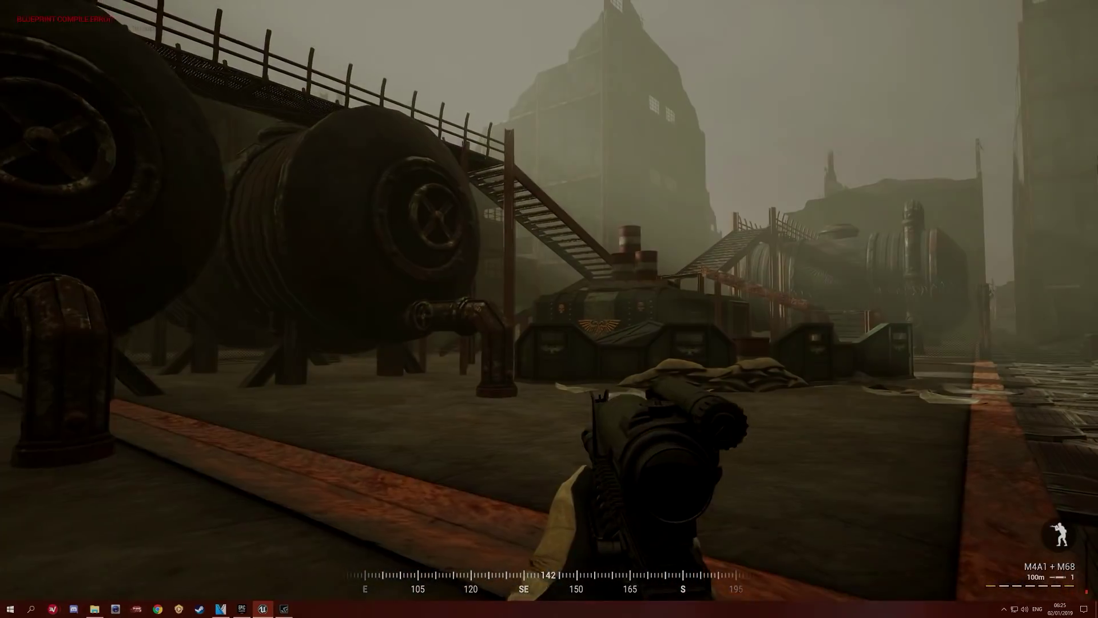